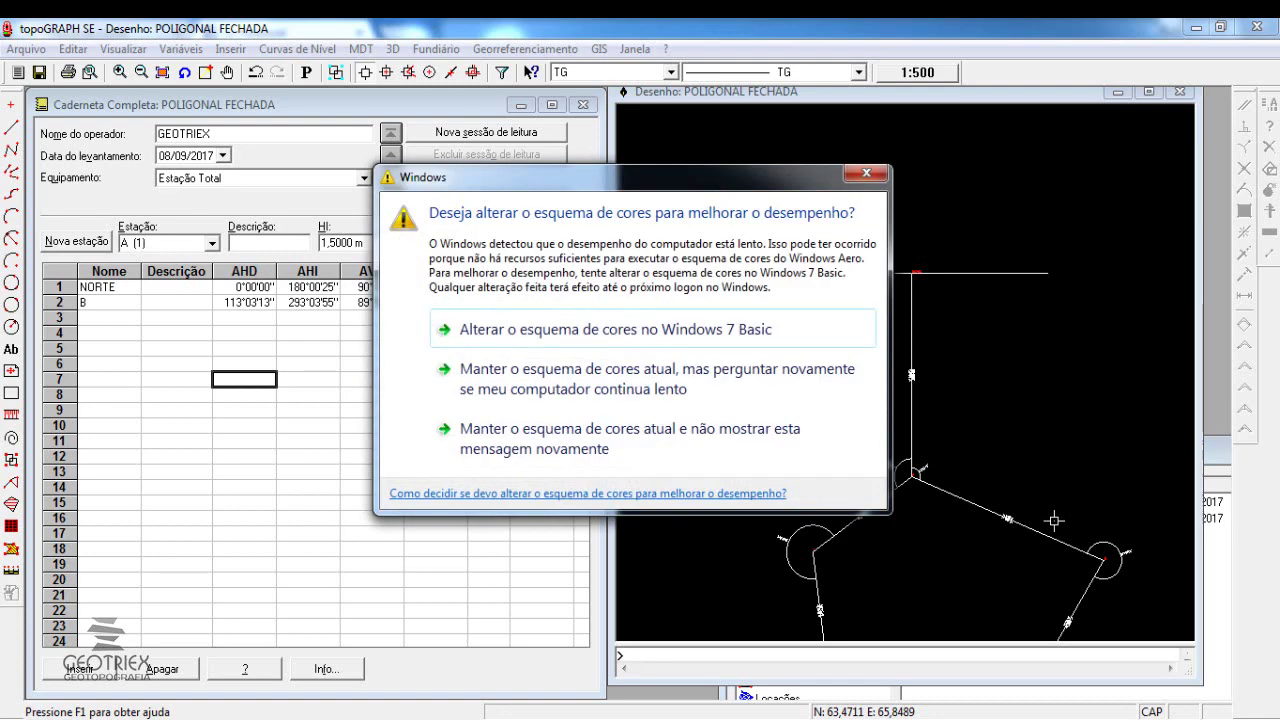
# - Dismiss the Windows colour scheme prompt and make the Caderneta Completa window active
pyautogui.click(866, 174)
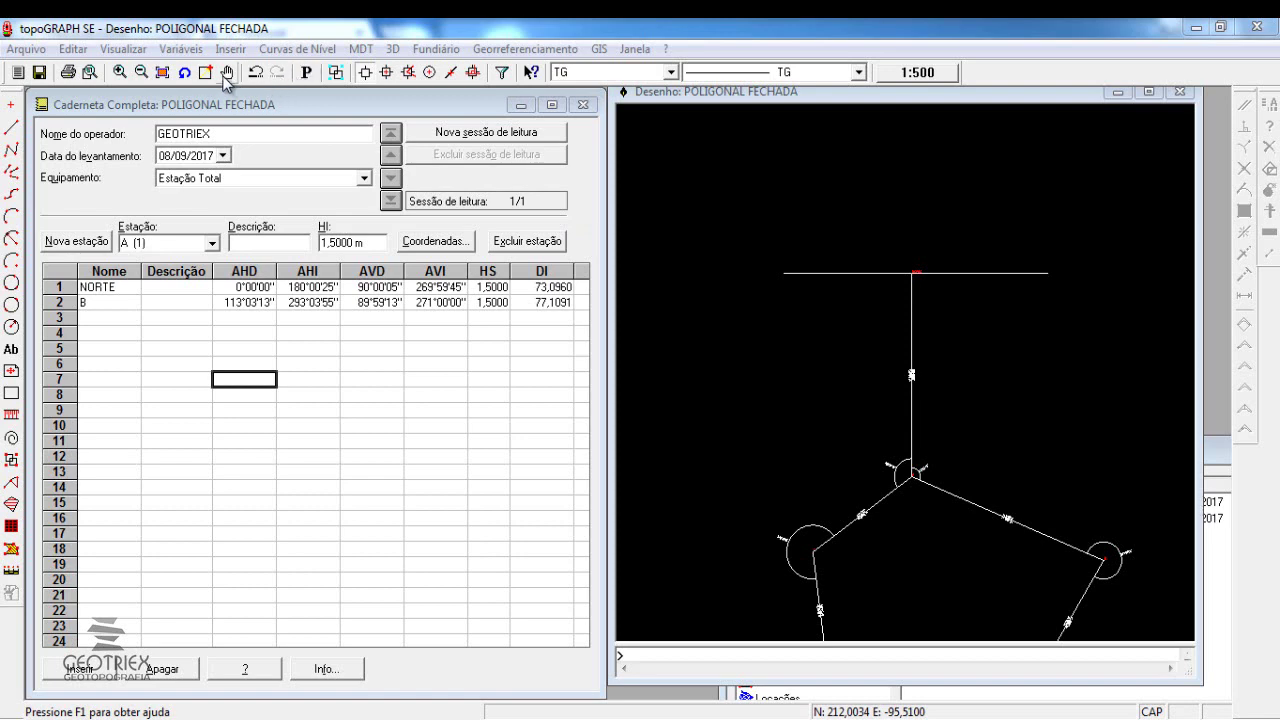
pyautogui.click(186, 50)
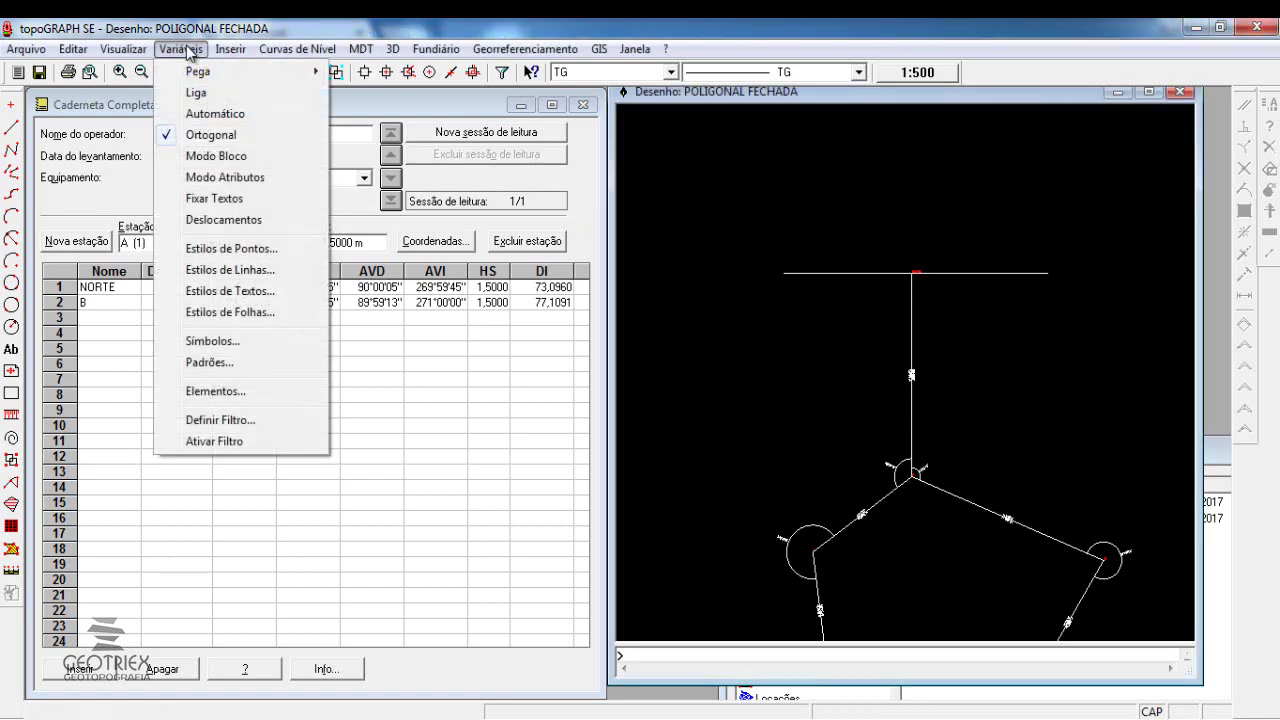
pyautogui.click(190, 378)
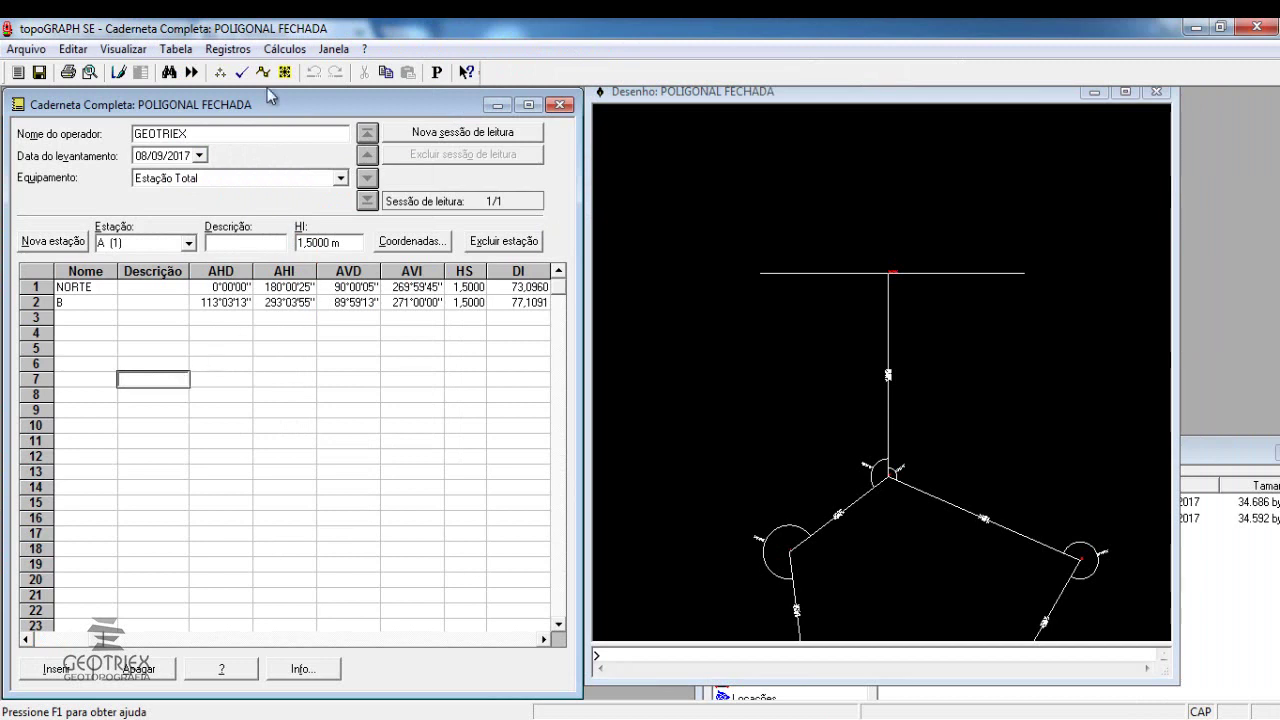
# - Hide the AHI and AVI columns of the readings table in the Caderneta Completa
pyautogui.click(228, 49)
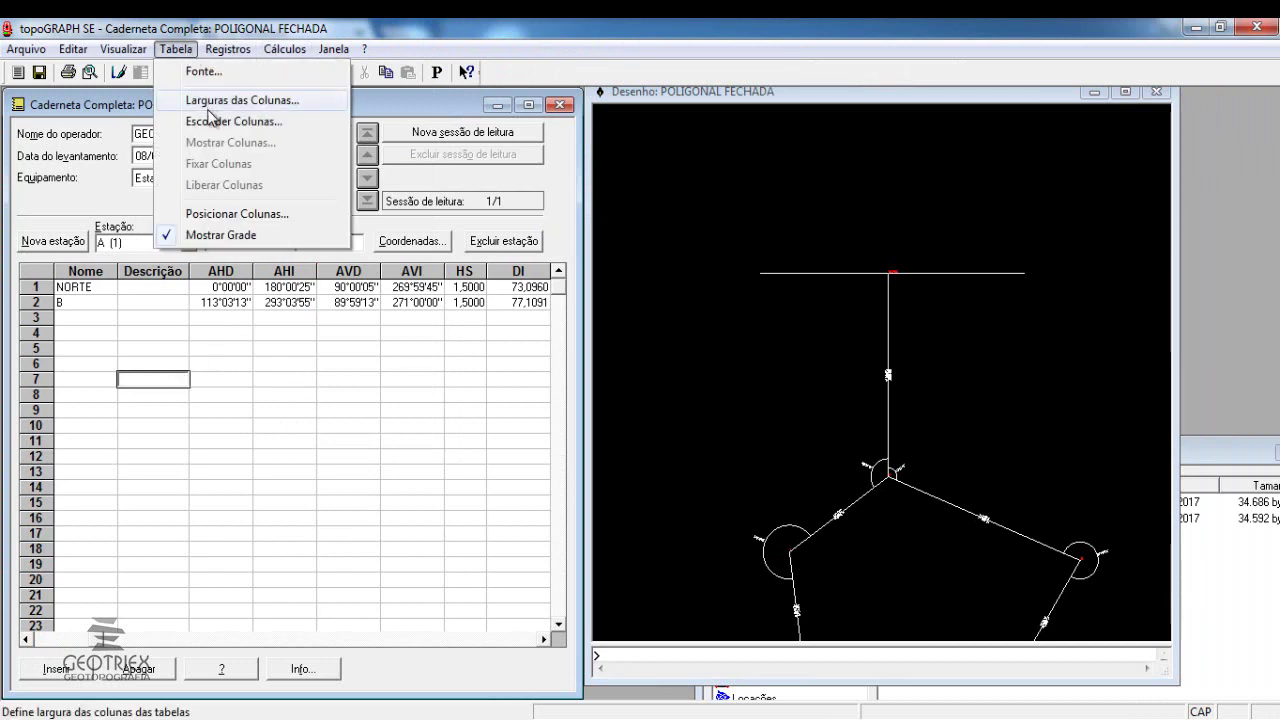
pyautogui.click(213, 124)
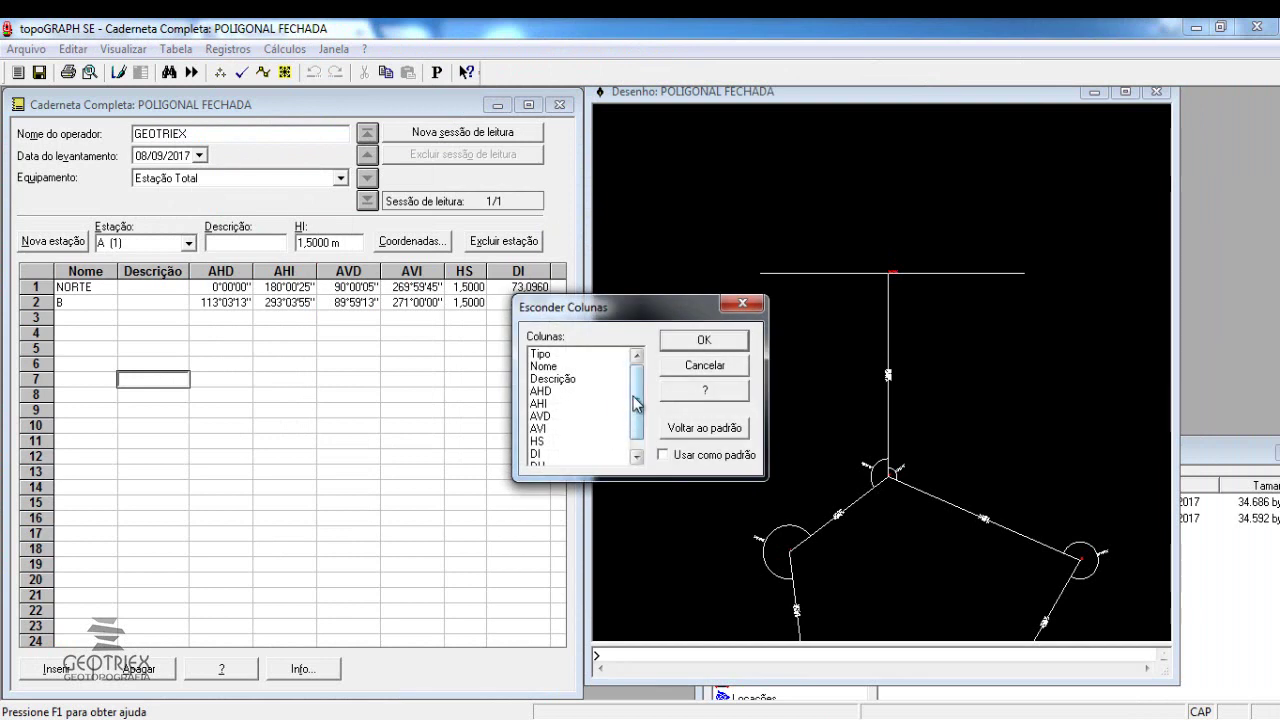
pyautogui.moveTo(636, 398); pyautogui.dragTo(636, 412)
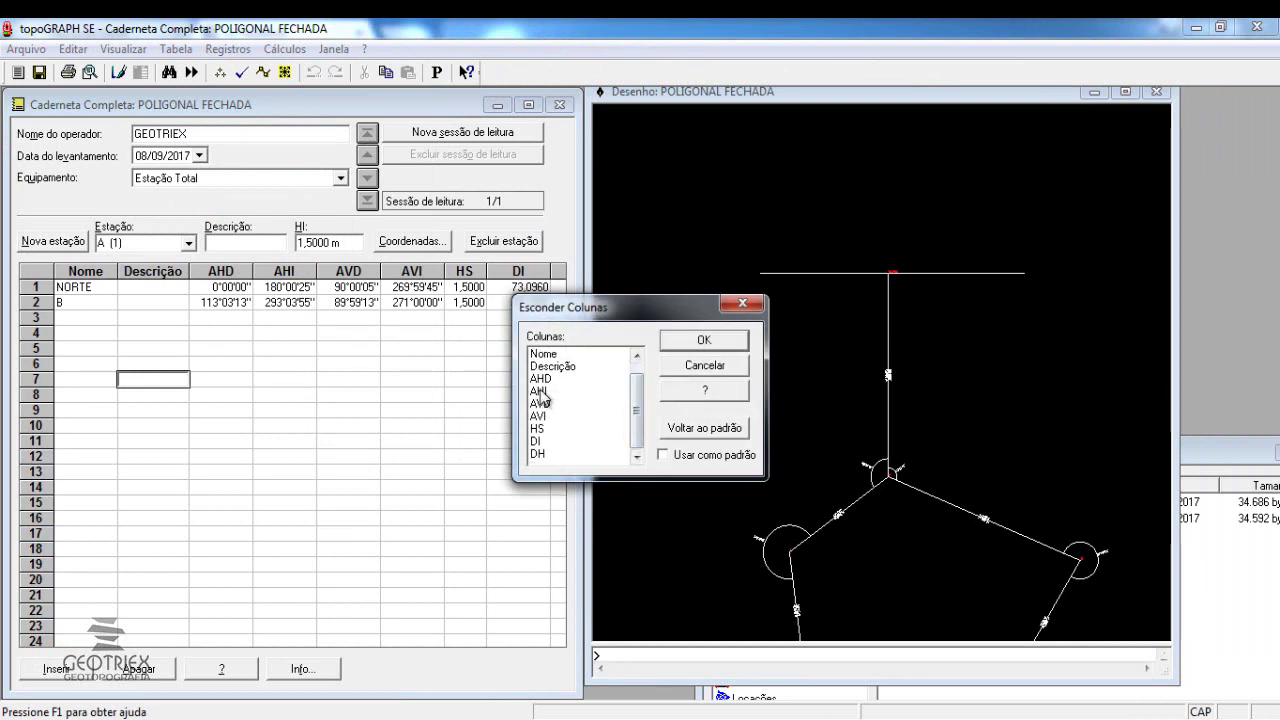
pyautogui.click(540, 391)
pyautogui.click(540, 416)
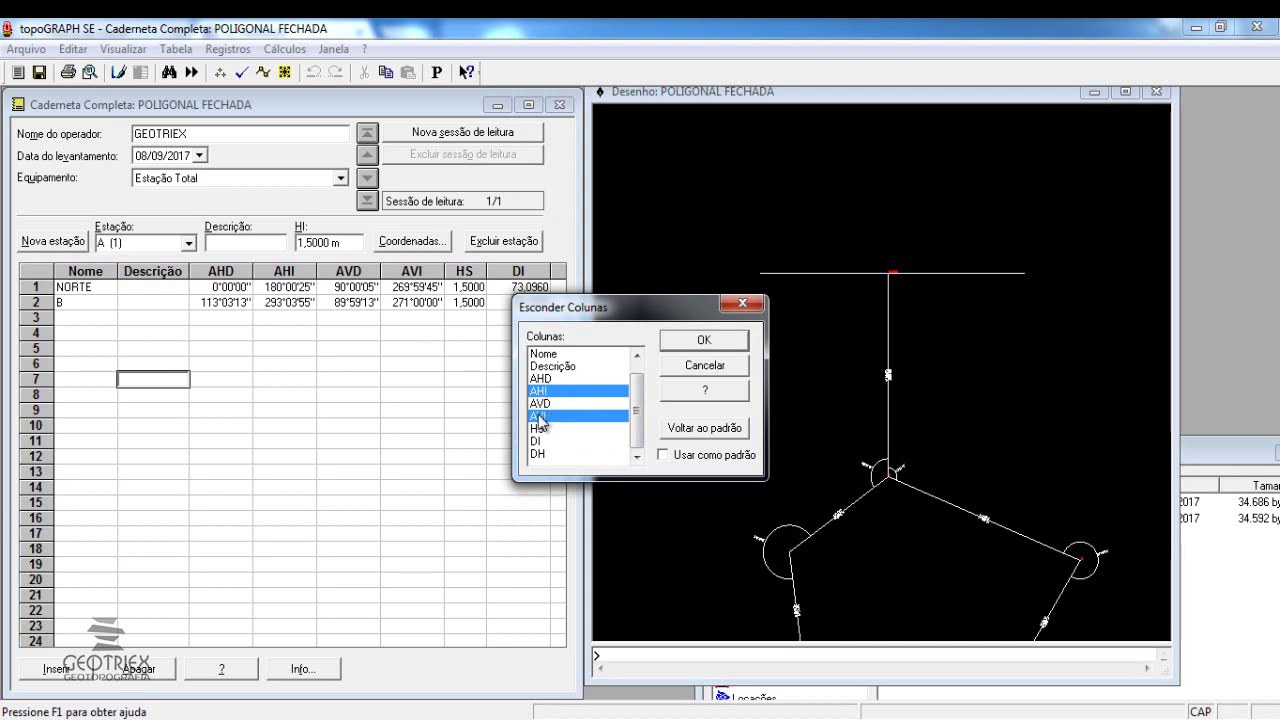
pyautogui.click(697, 344)
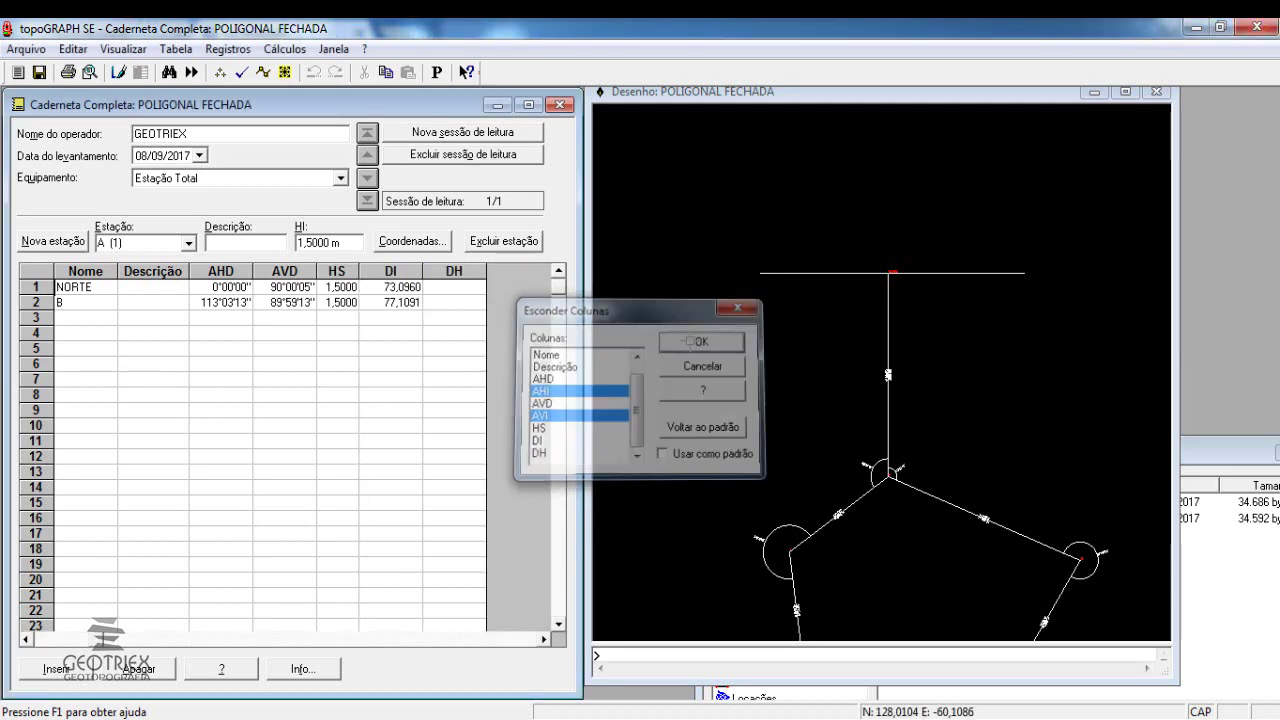
# - Show the hidden AHI and AVI columns again in the readings table, with the Tipo column in view
pyautogui.click(28, 640)
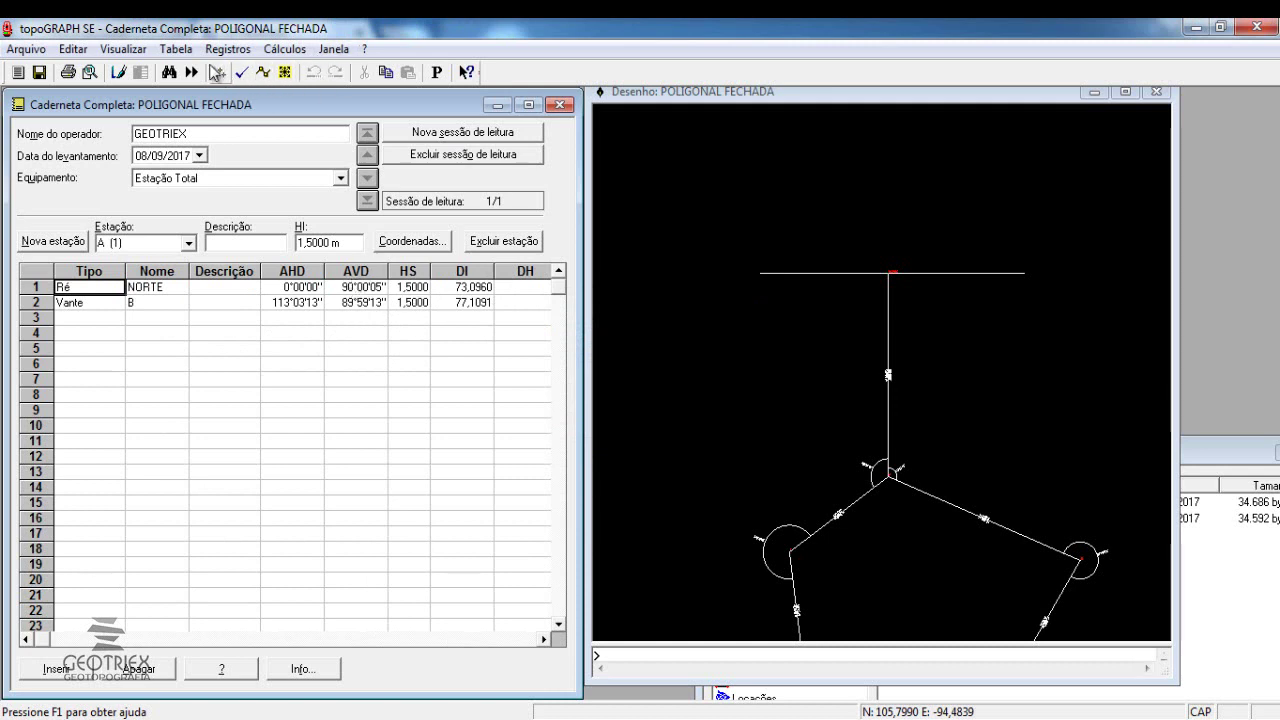
pyautogui.click(176, 50)
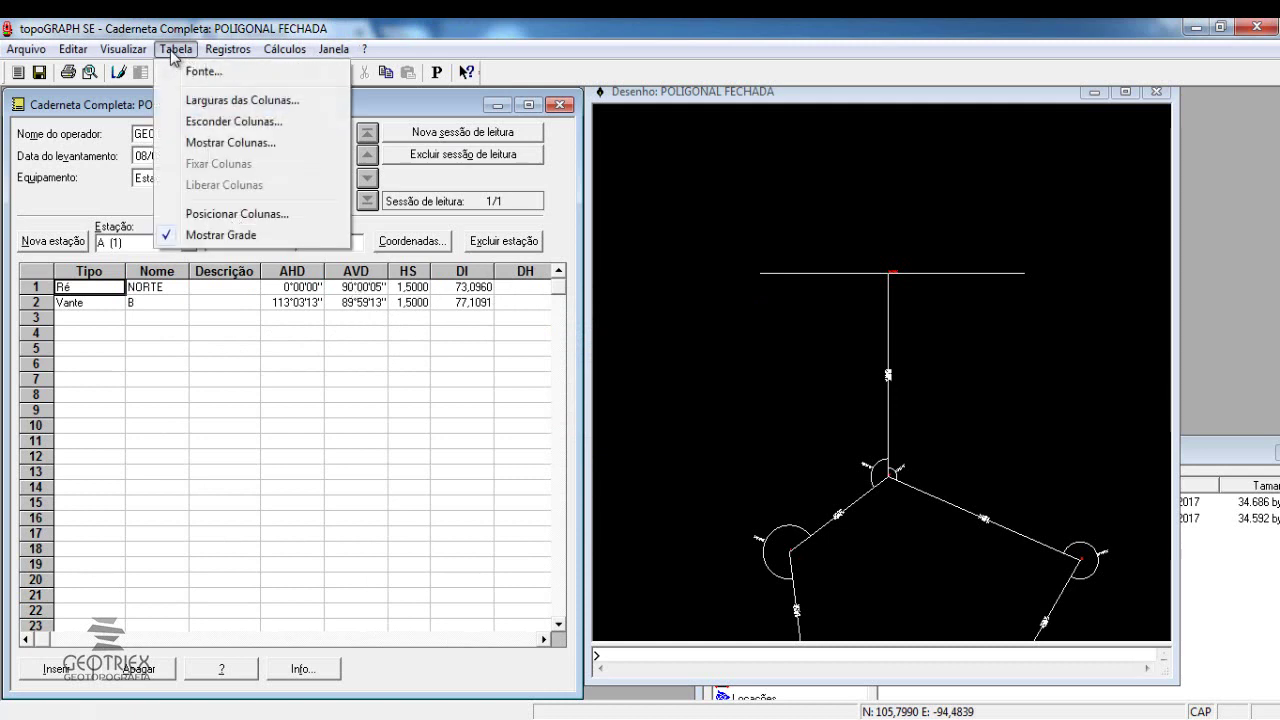
pyautogui.click(232, 143)
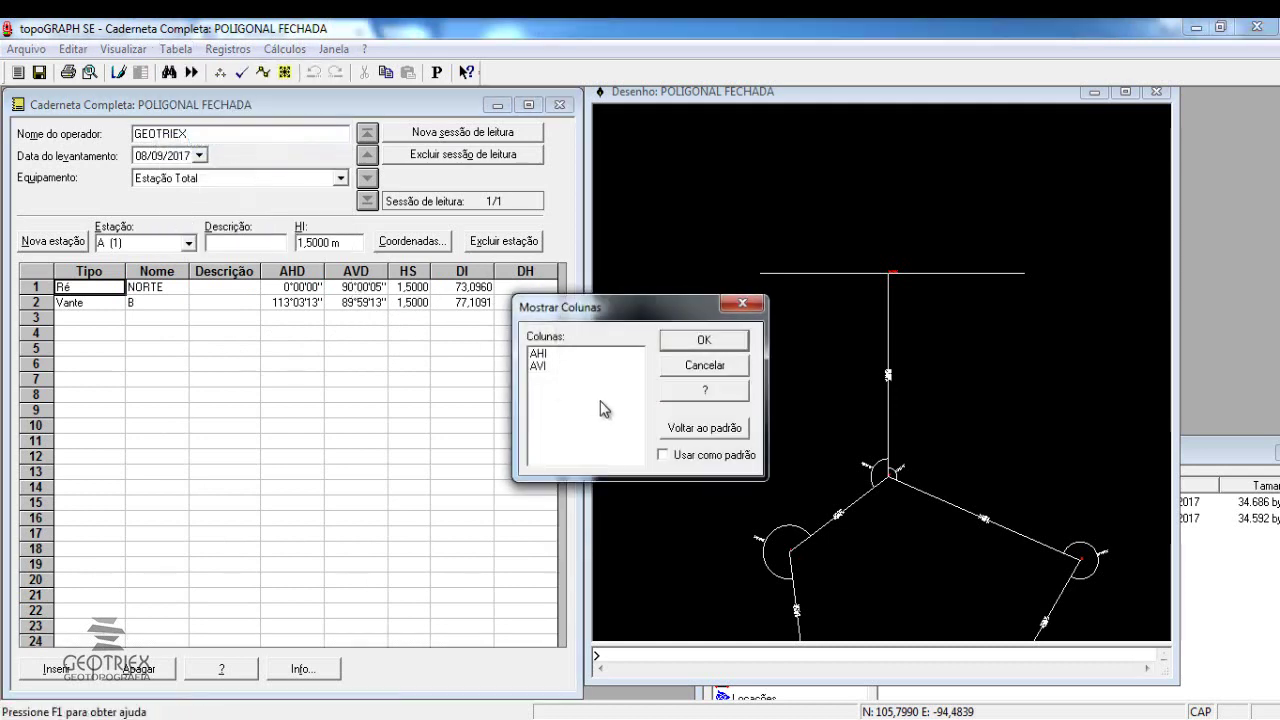
pyautogui.click(548, 355)
pyautogui.click(548, 368)
pyautogui.click(704, 339)
pyautogui.click(478, 410)
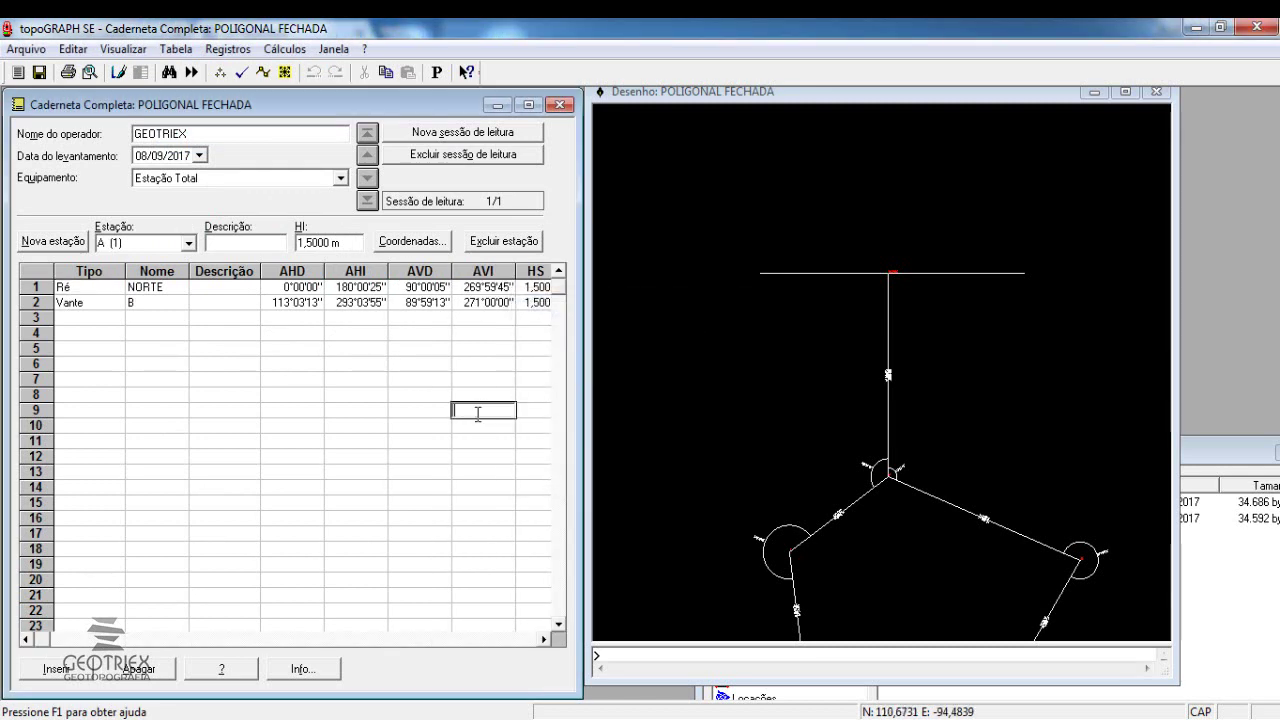
# - Review the list of stations in the field notebook and examine the traverse drawing around vertex A
pyautogui.click(190, 244)
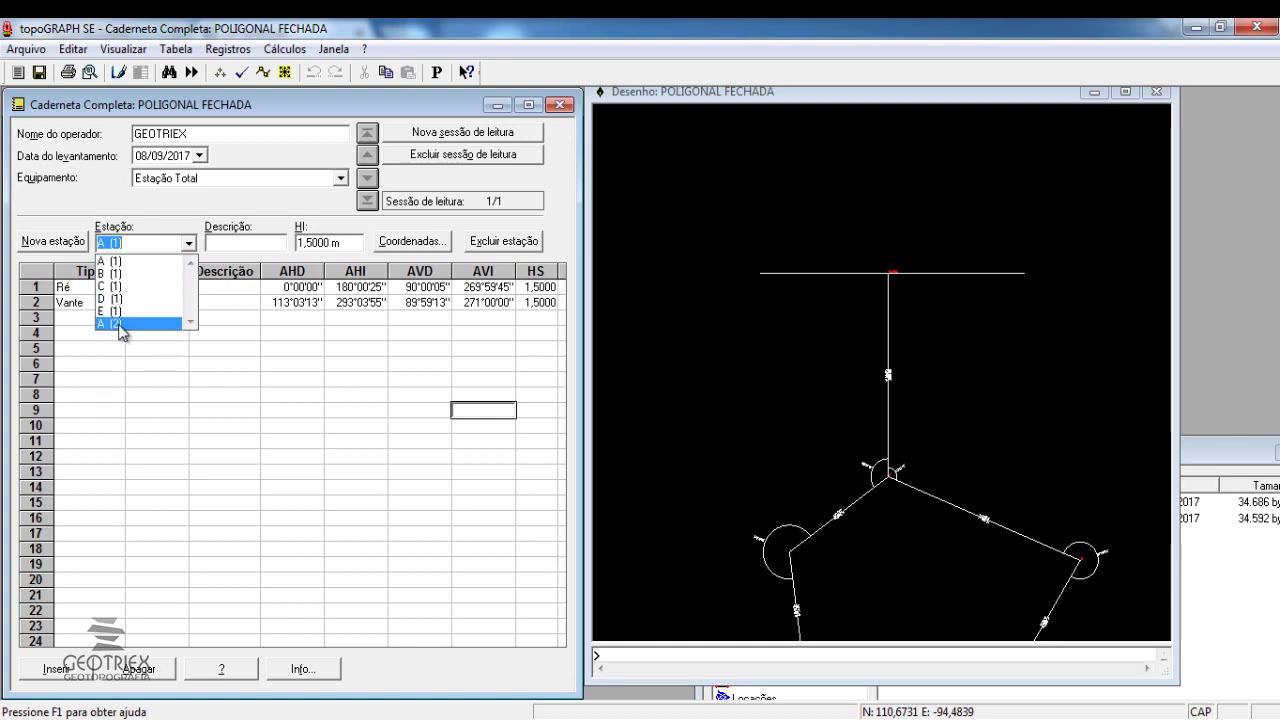
pyautogui.click(160, 365)
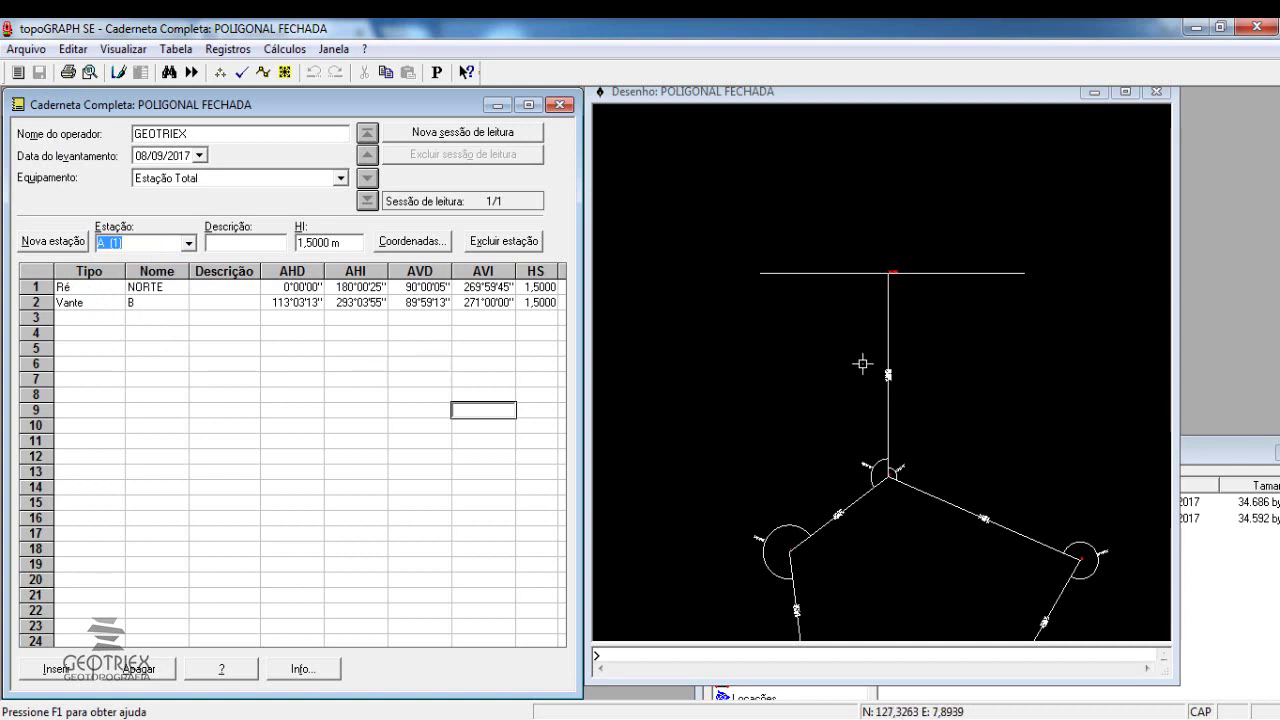
pyautogui.click(890, 476)
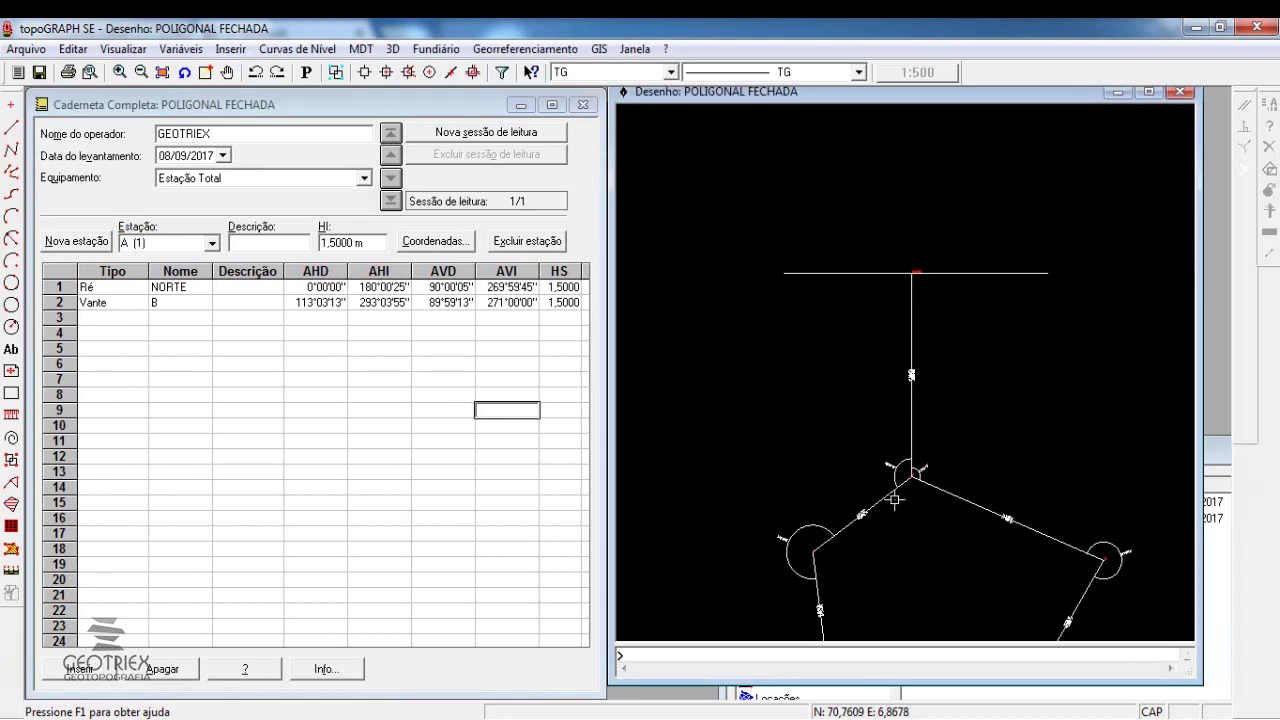
pyautogui.click(205, 72)
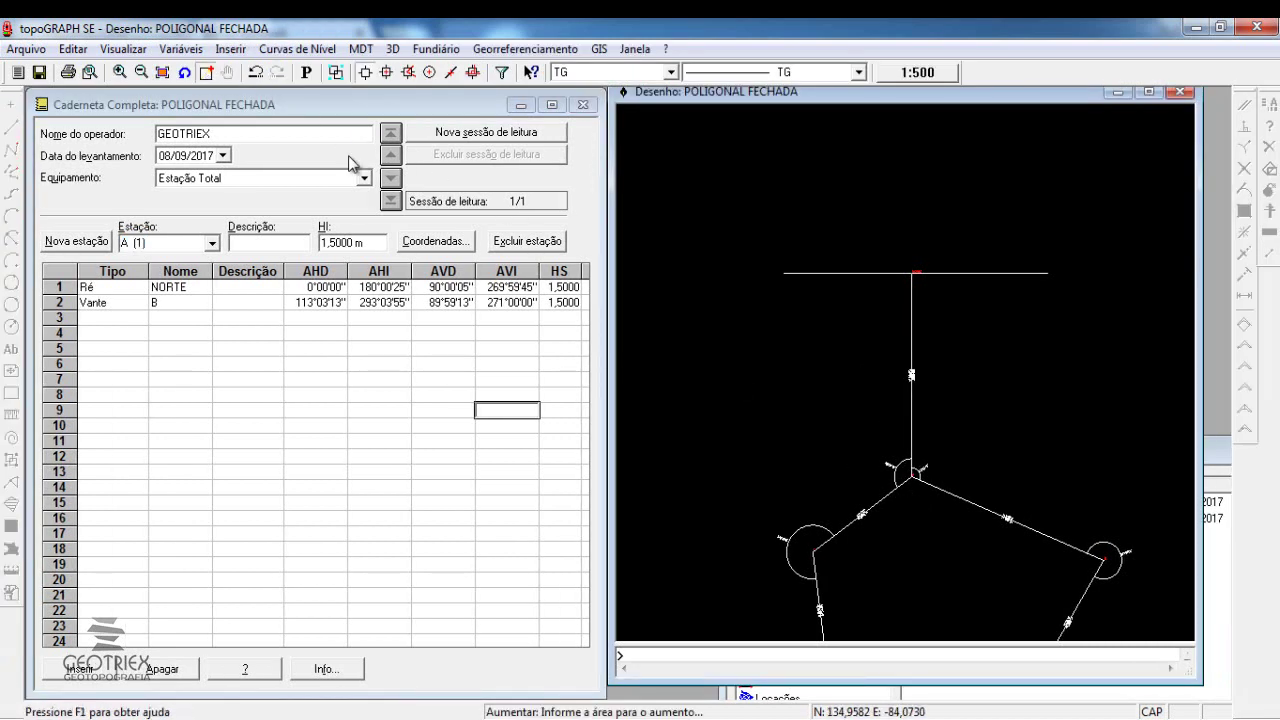
pyautogui.click(988, 515)
pyautogui.click(885, 449)
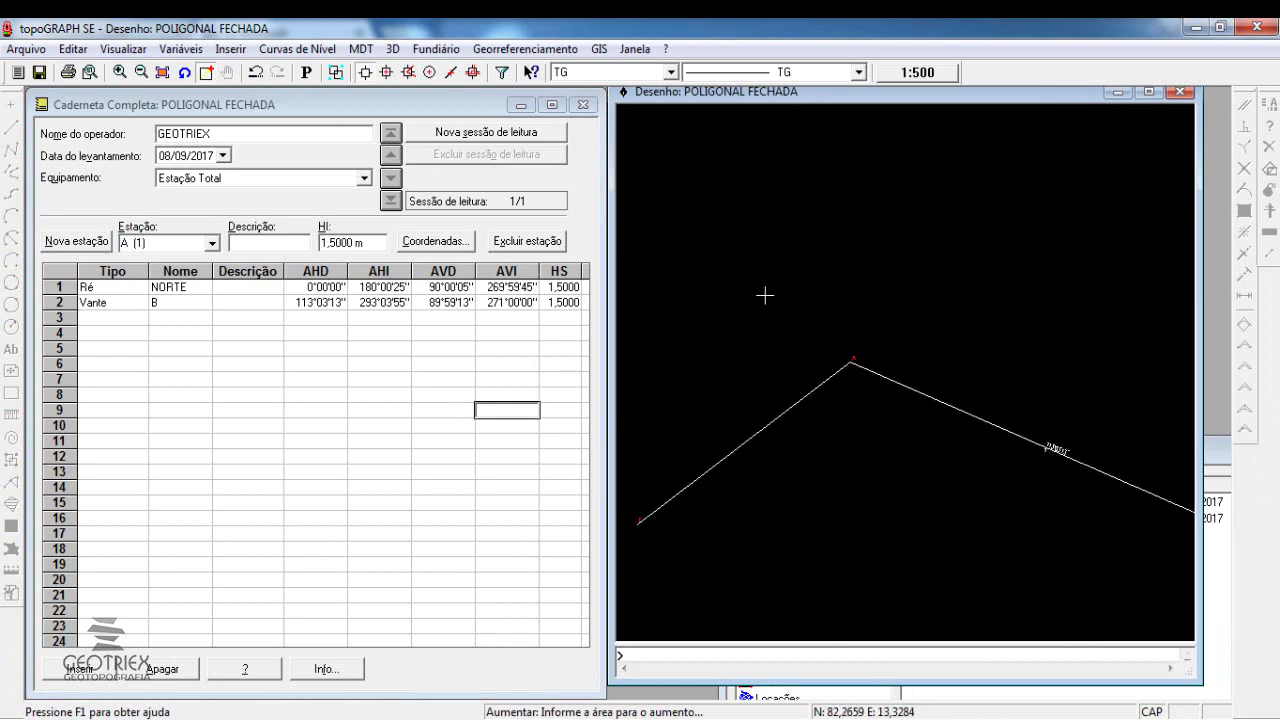
pyautogui.scroll(-1, 860, 150)
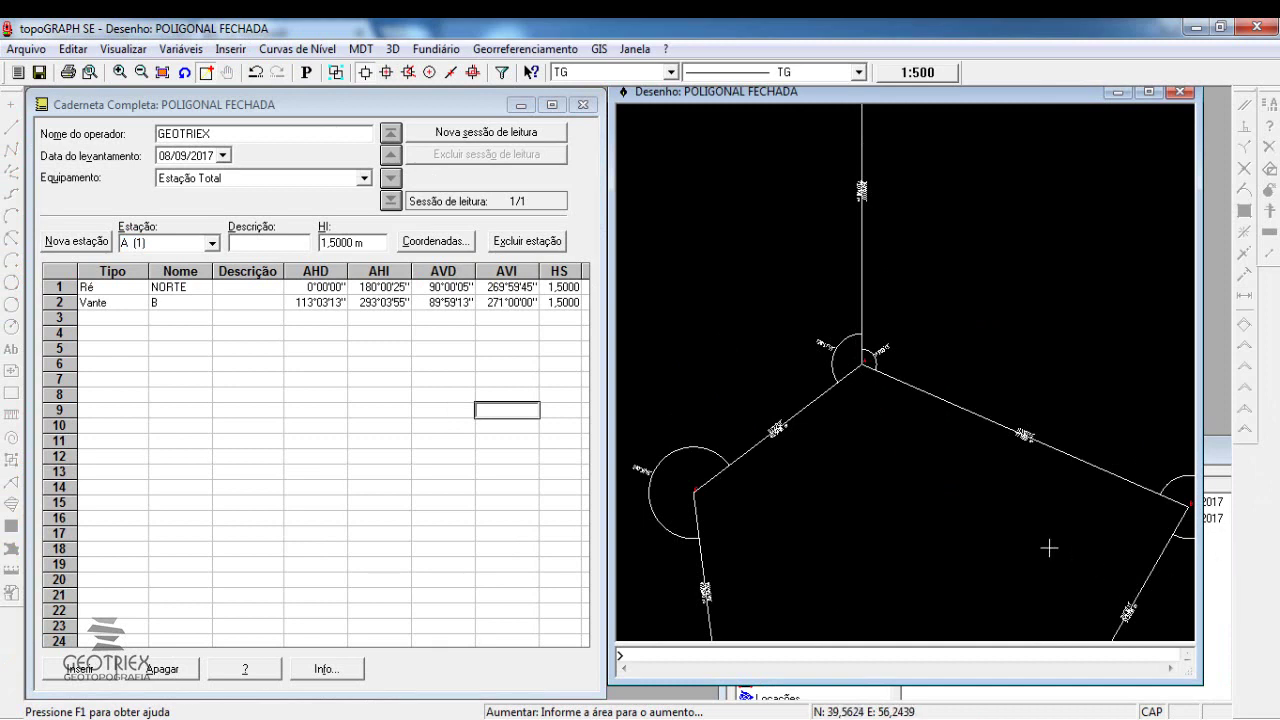
pyautogui.scroll(-3, 996, 509)
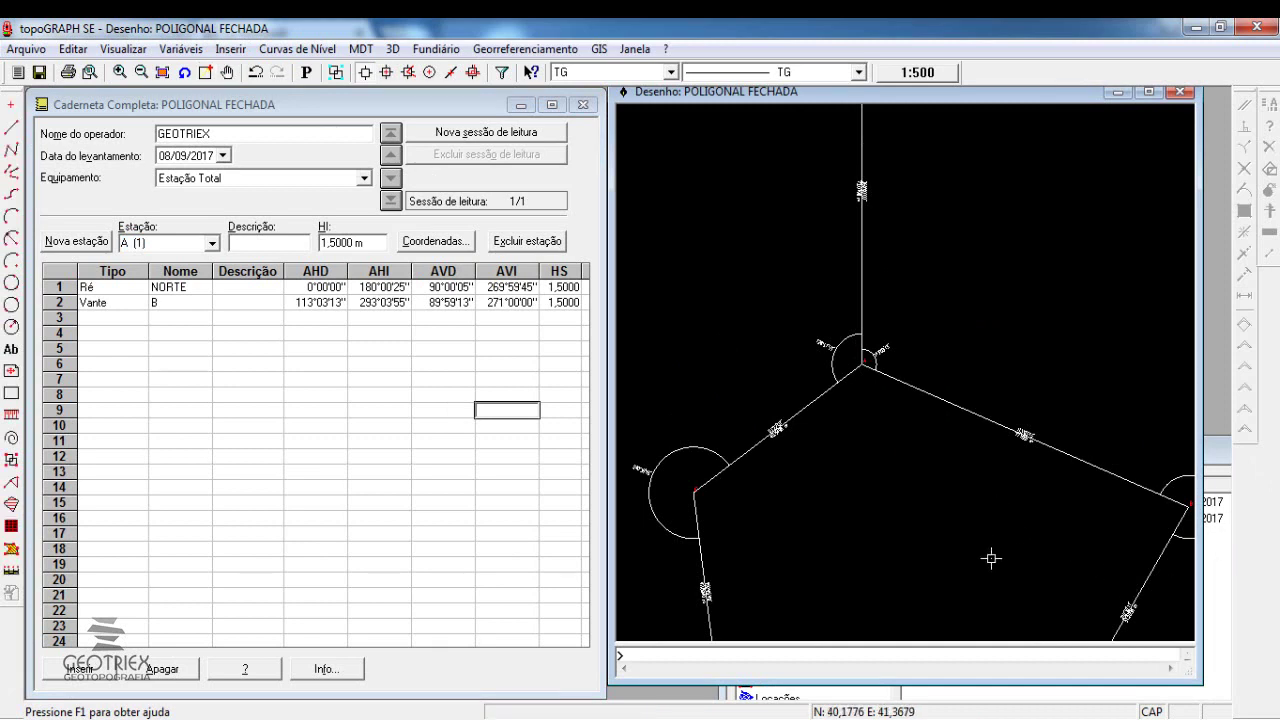
# - Examine vertices D and E of the closed traverse up close in the drawing
pyautogui.scroll(3, 1069, 607)
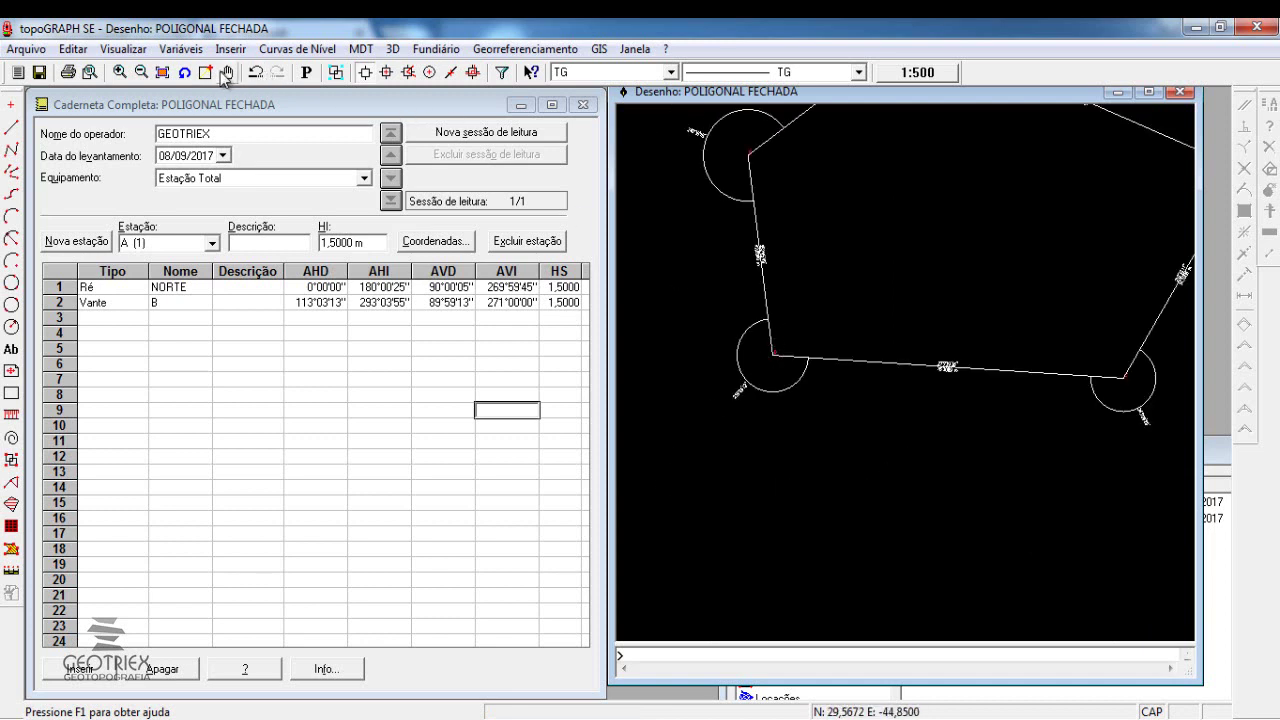
pyautogui.click(205, 72)
pyautogui.moveTo(865, 392); pyautogui.dragTo(741, 336)
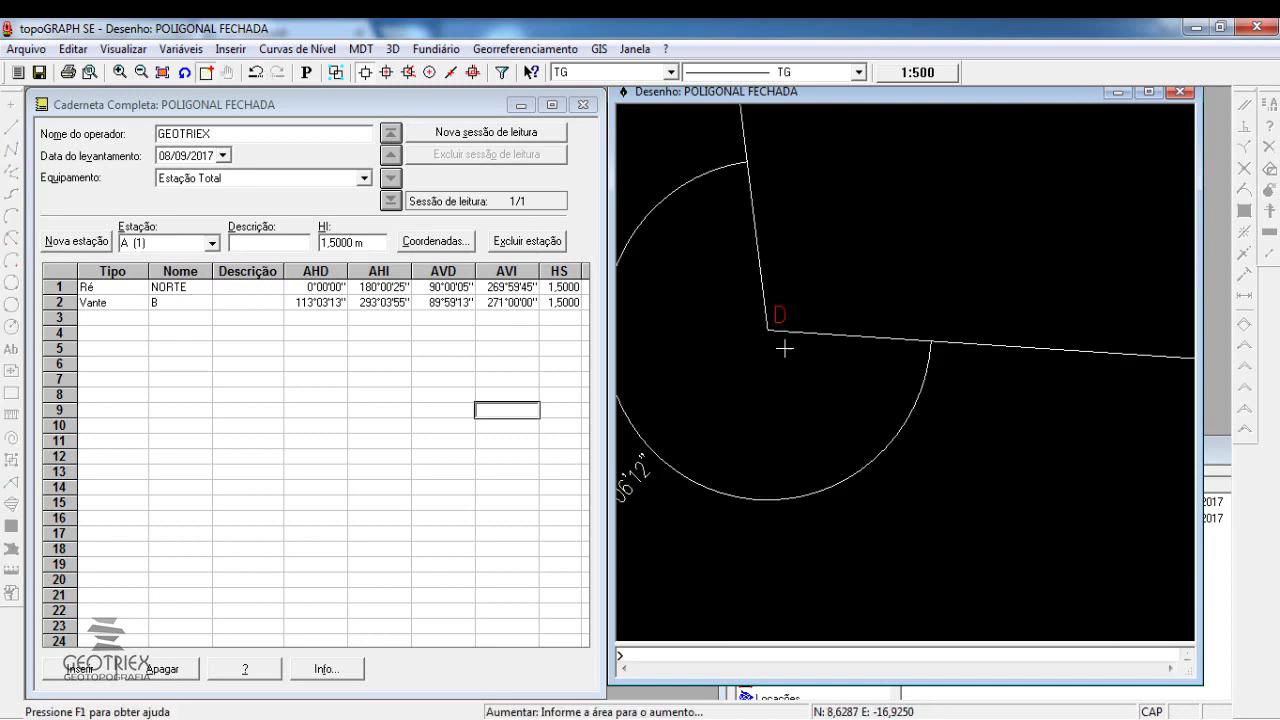
pyautogui.scroll(-1, 783, 343)
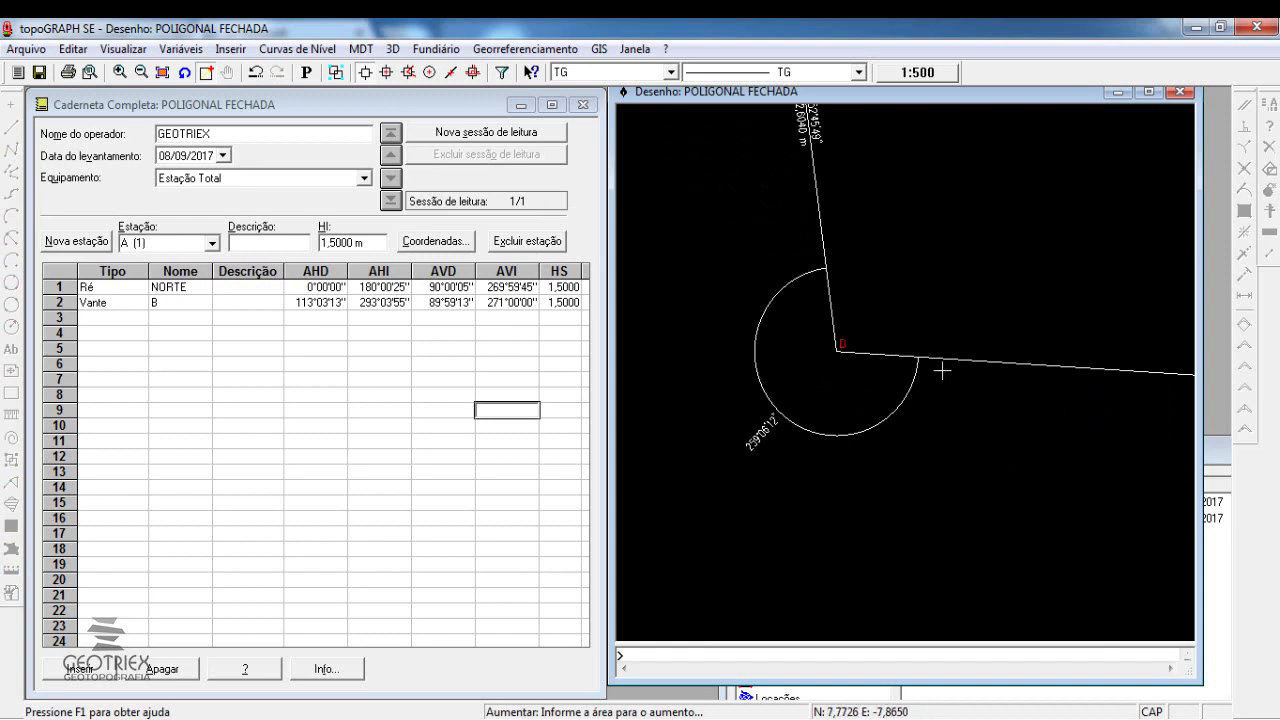
pyautogui.scroll(-1, 894, 297)
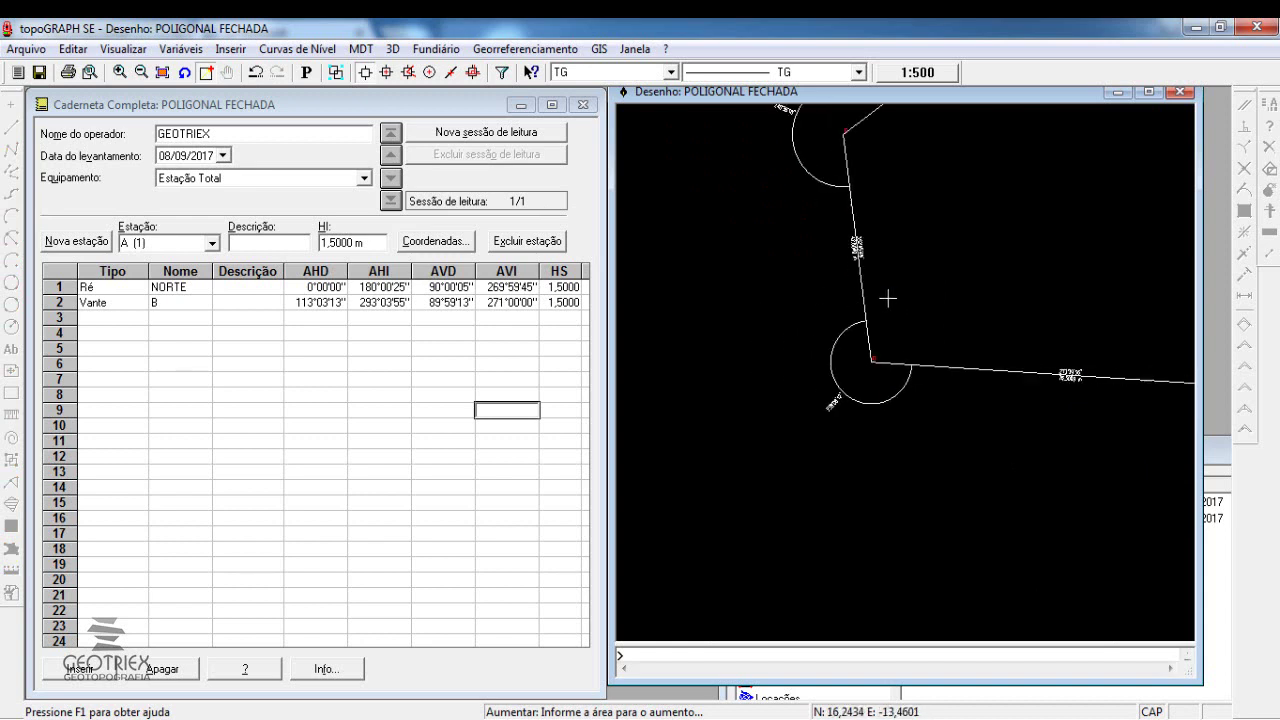
pyautogui.moveTo(847, 134)
pyautogui.mouseDown()
pyautogui.moveTo(795, 115)
pyautogui.moveTo(805, 126)
pyautogui.mouseUp()
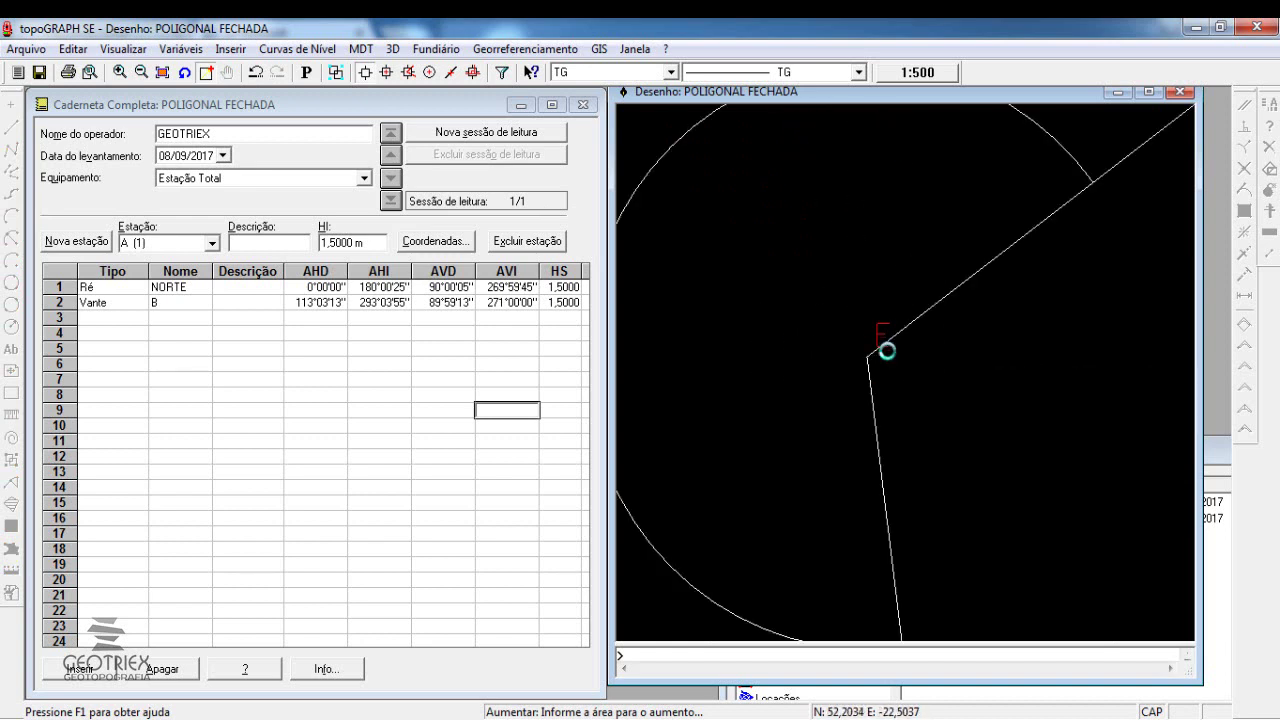
pyautogui.scroll(-1, 895, 351)
pyautogui.scroll(-1, 905, 358)
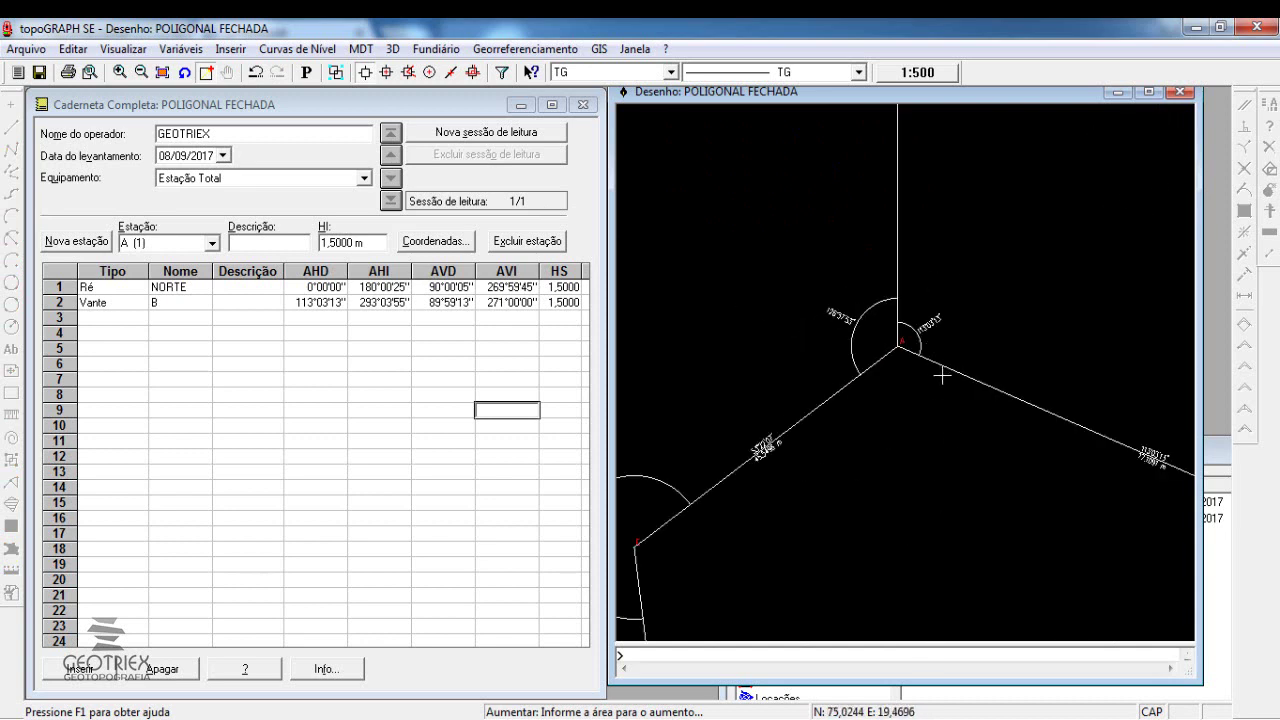
# - Examine the angles at vertex A, the line to vertex E and the NORTE reference point in the drawing
pyautogui.moveTo(942, 375); pyautogui.dragTo(851, 317)
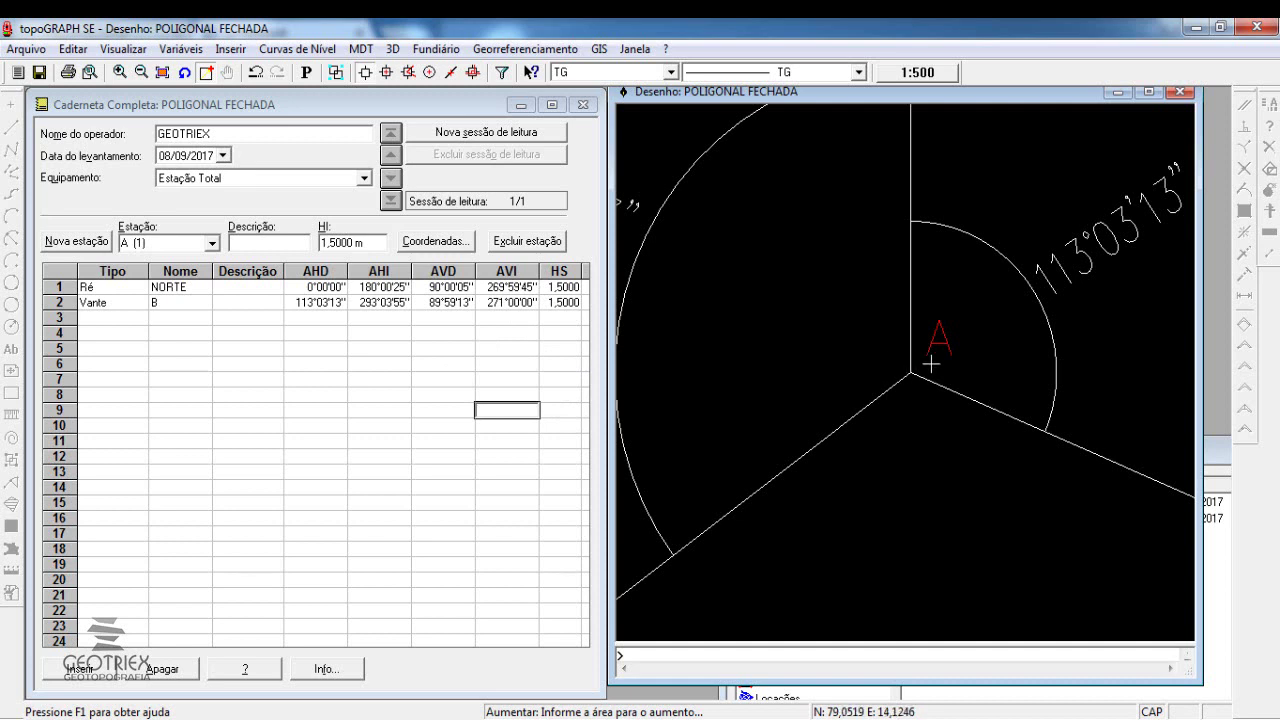
pyautogui.scroll(-2, 769, 461)
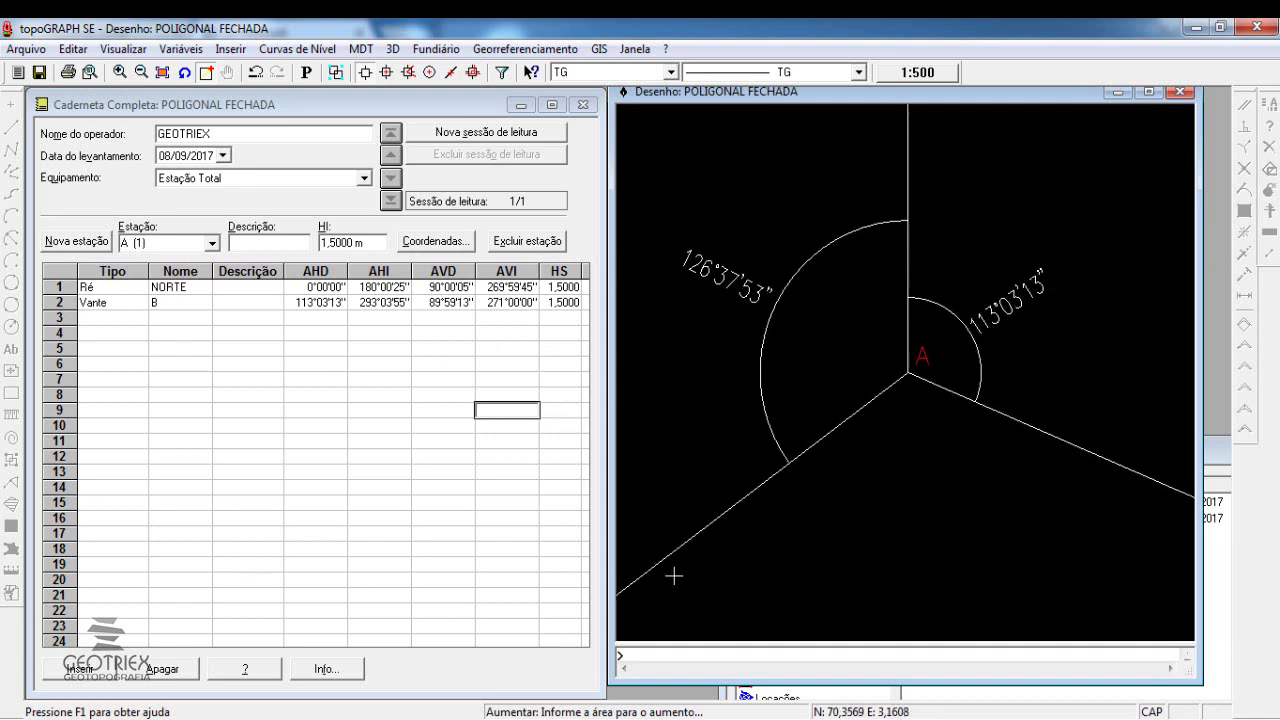
pyautogui.scroll(-2, 673, 576)
pyautogui.click(678, 497)
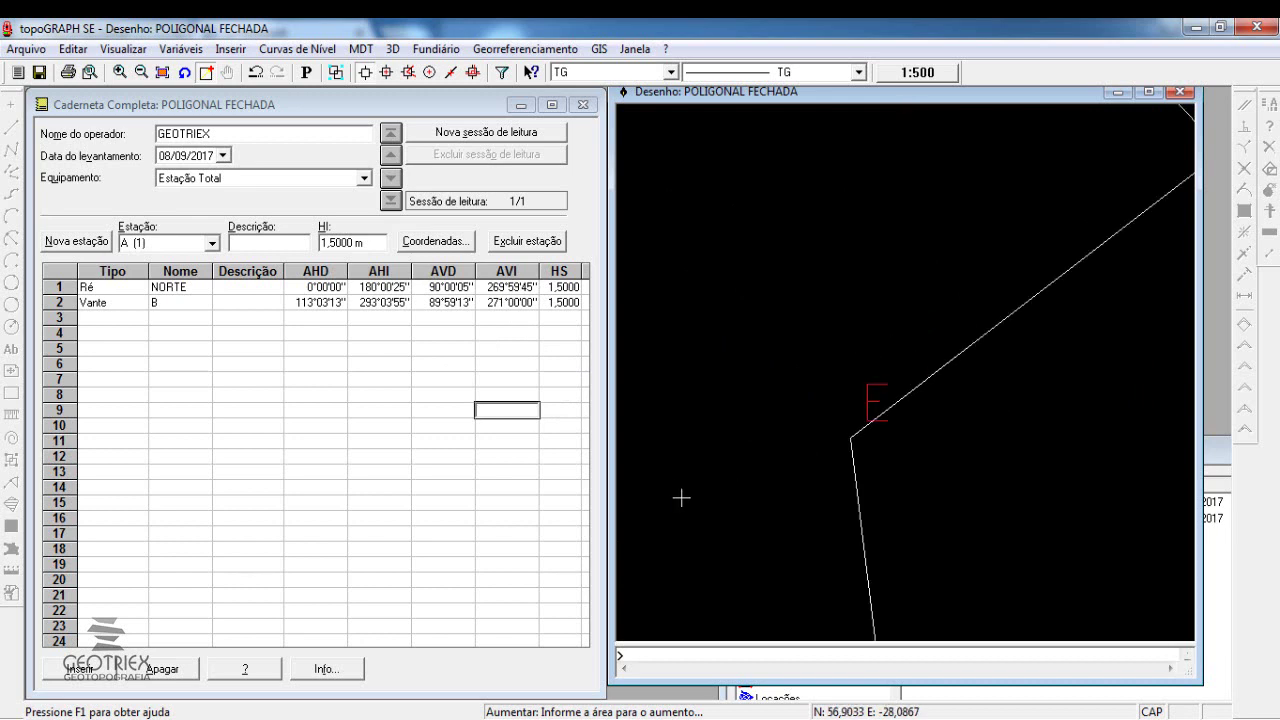
pyautogui.scroll(-4, 897, 428)
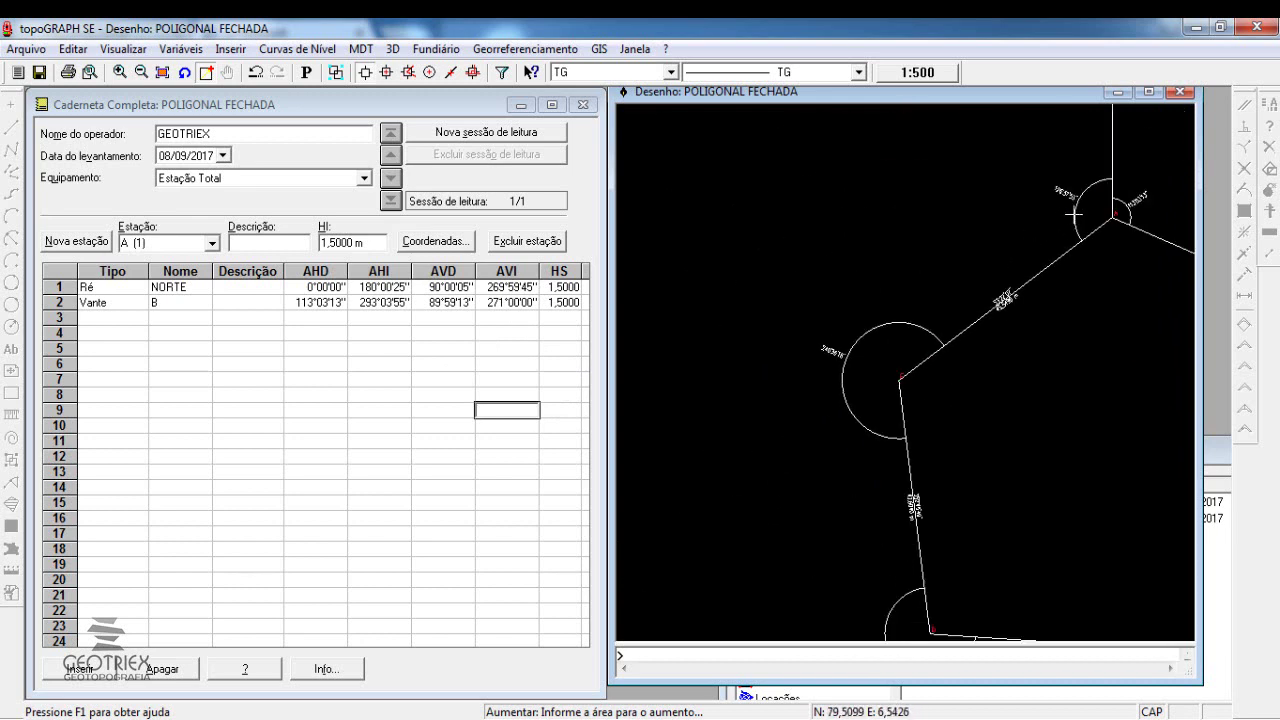
pyautogui.click(1100, 194)
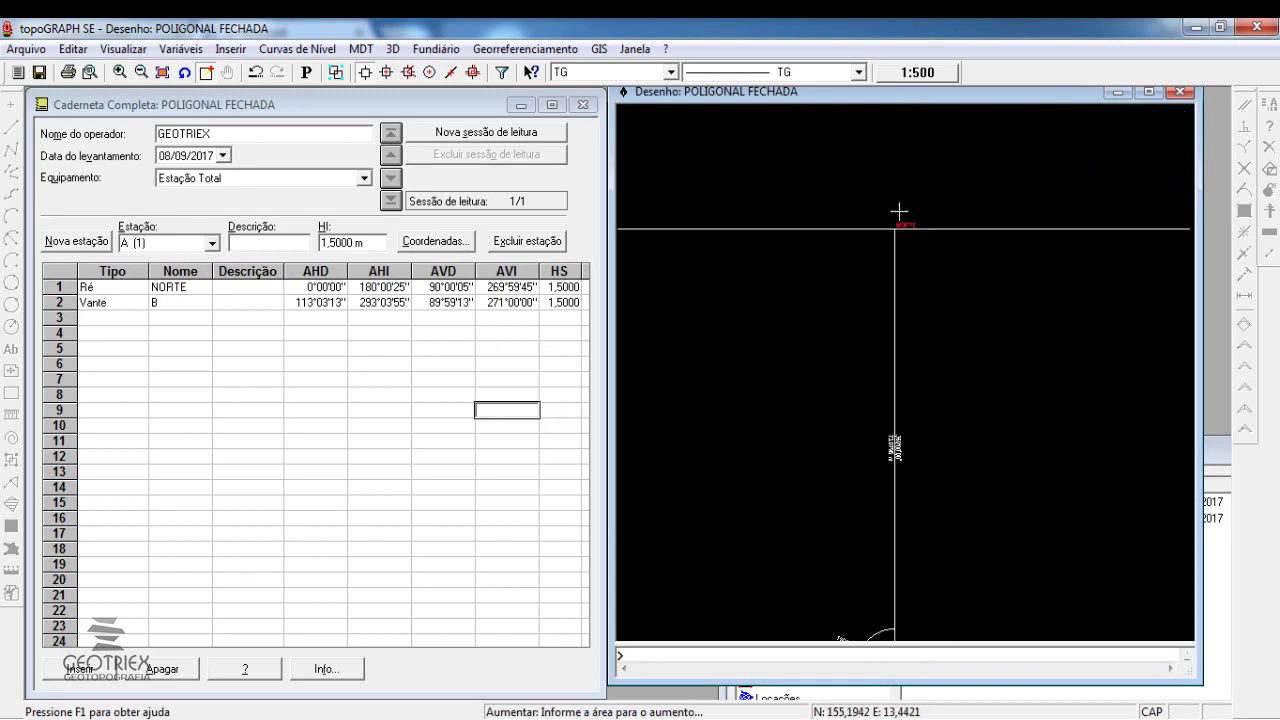
pyautogui.scroll(-2, 886, 490)
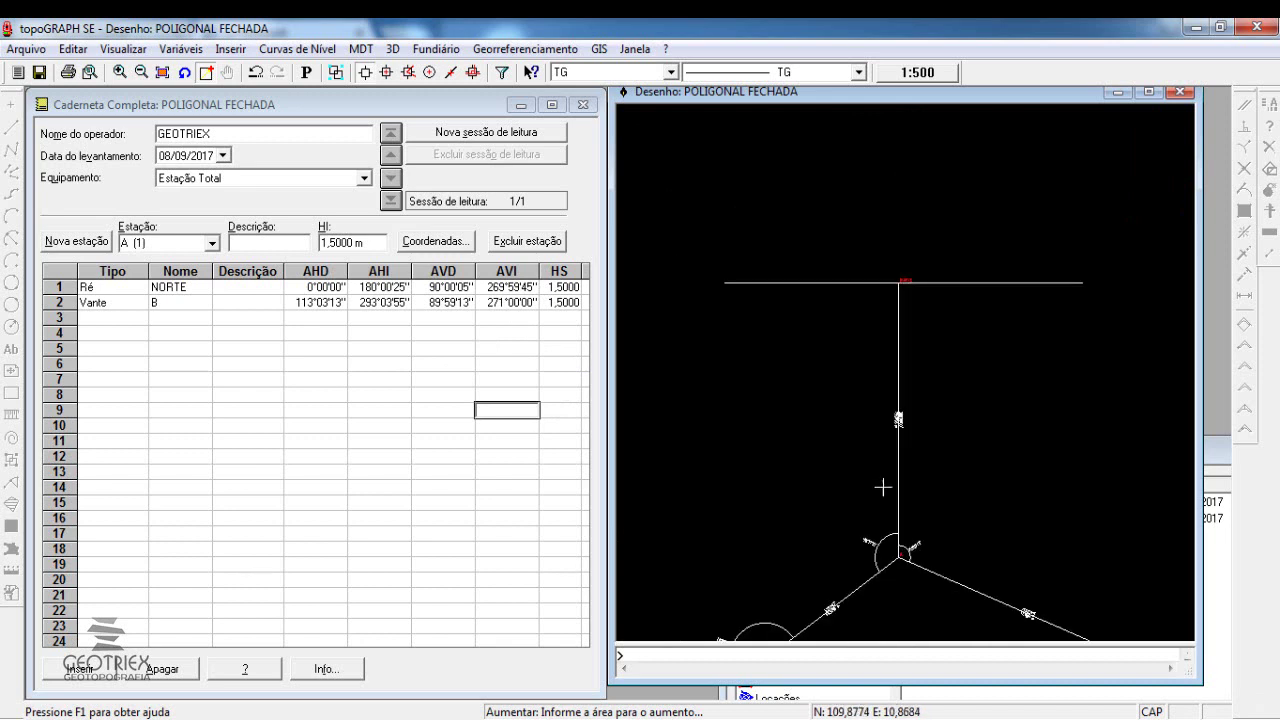
# - Display the readings of station B (1) and of station C (1) in the field notebook
pyautogui.click(206, 364)
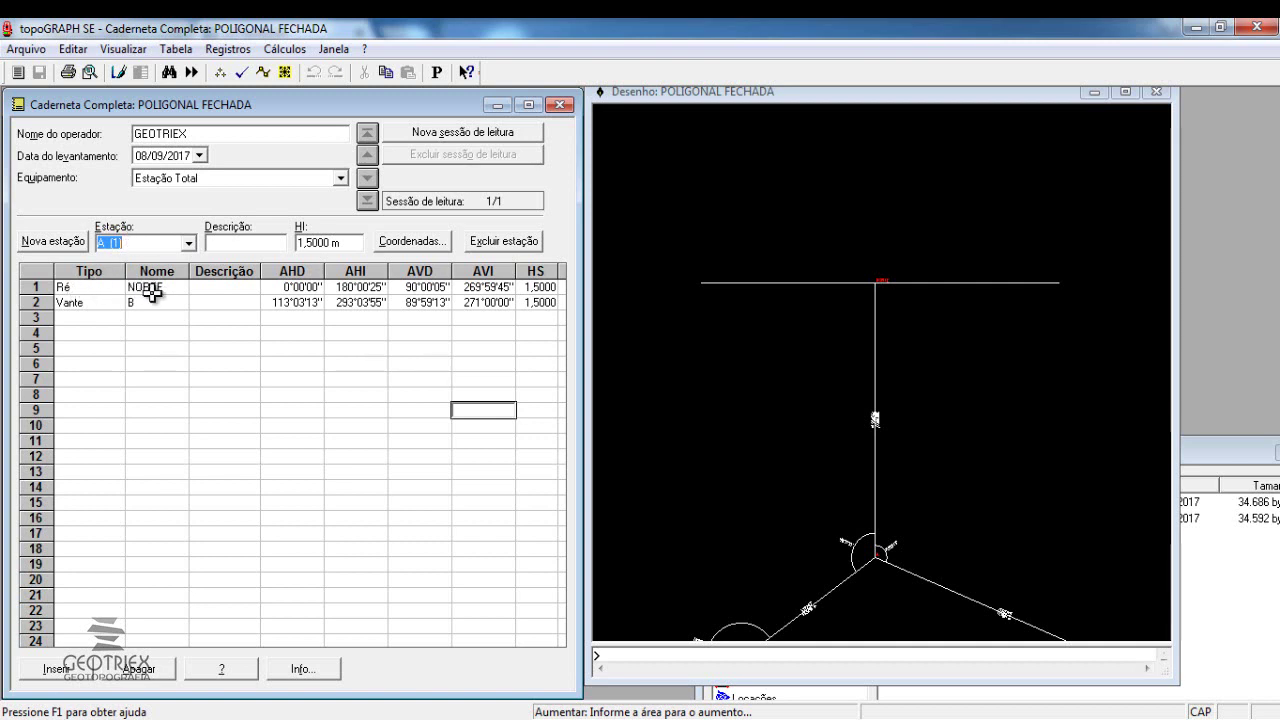
pyautogui.click(189, 244)
pyautogui.click(150, 273)
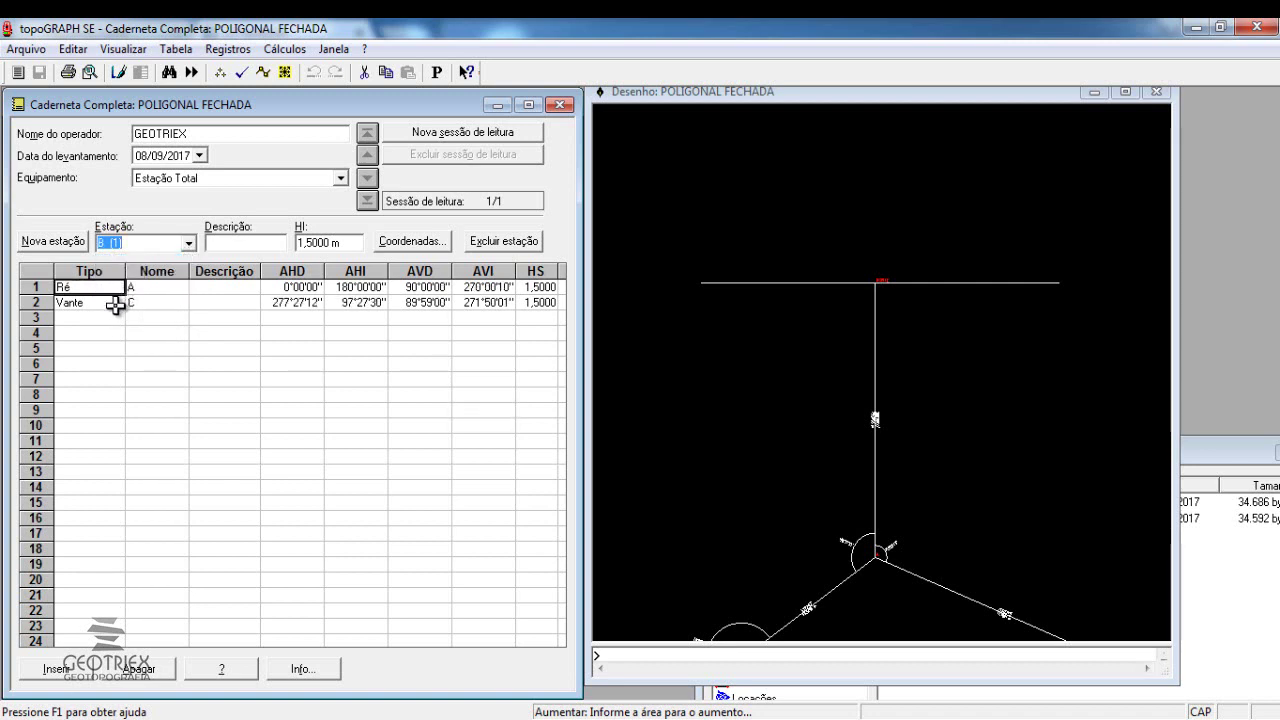
pyautogui.click(189, 243)
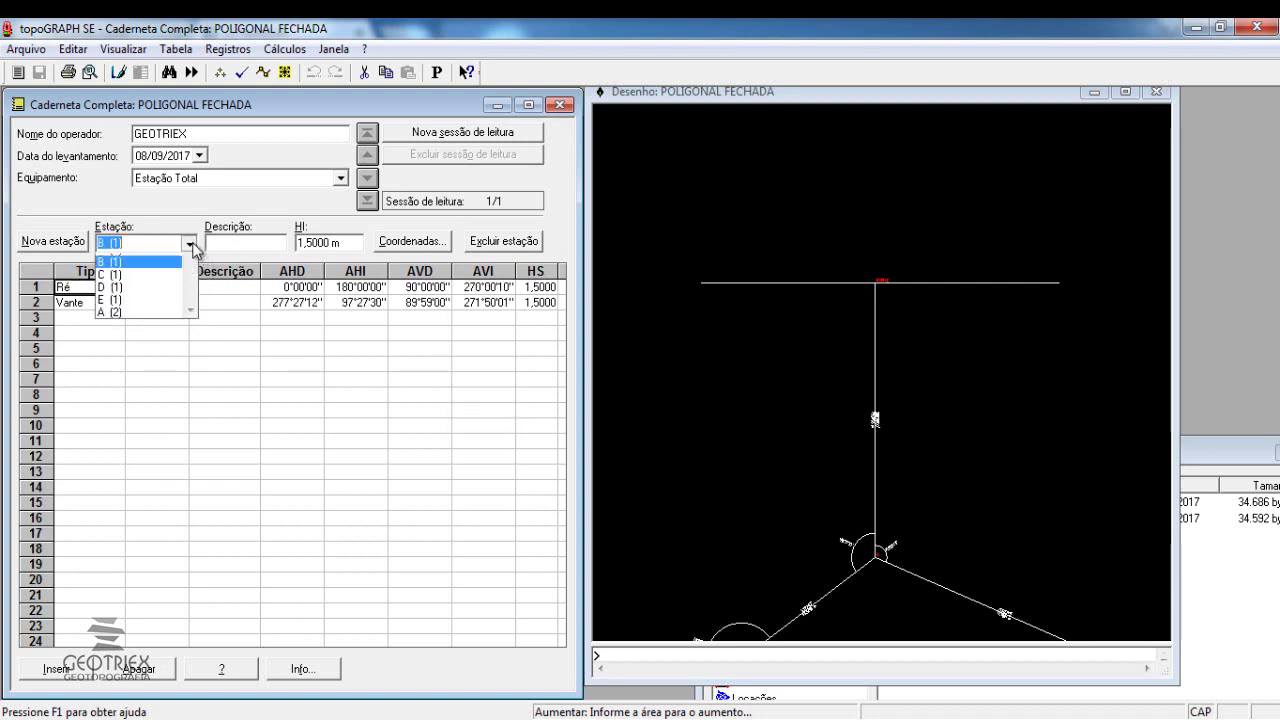
pyautogui.click(138, 287)
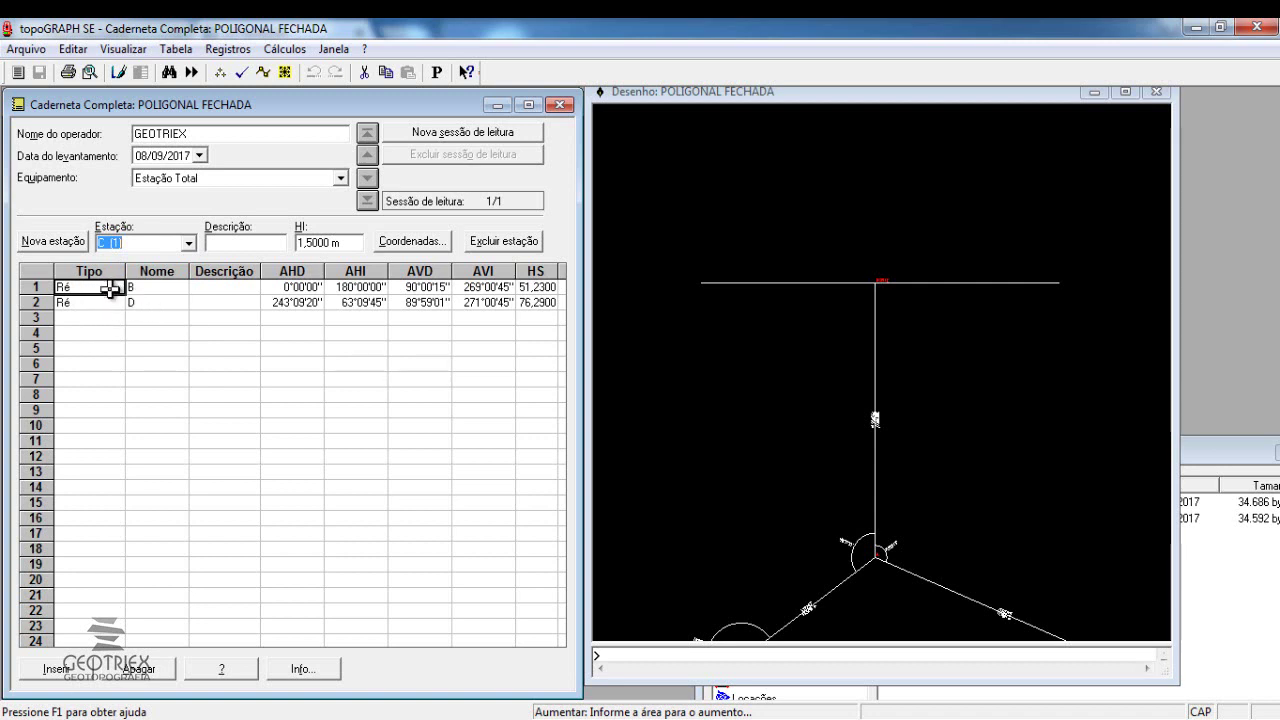
# - Change the reading type of point D at station C (1) to Vante and save the field notebook
pyautogui.click(95, 305)
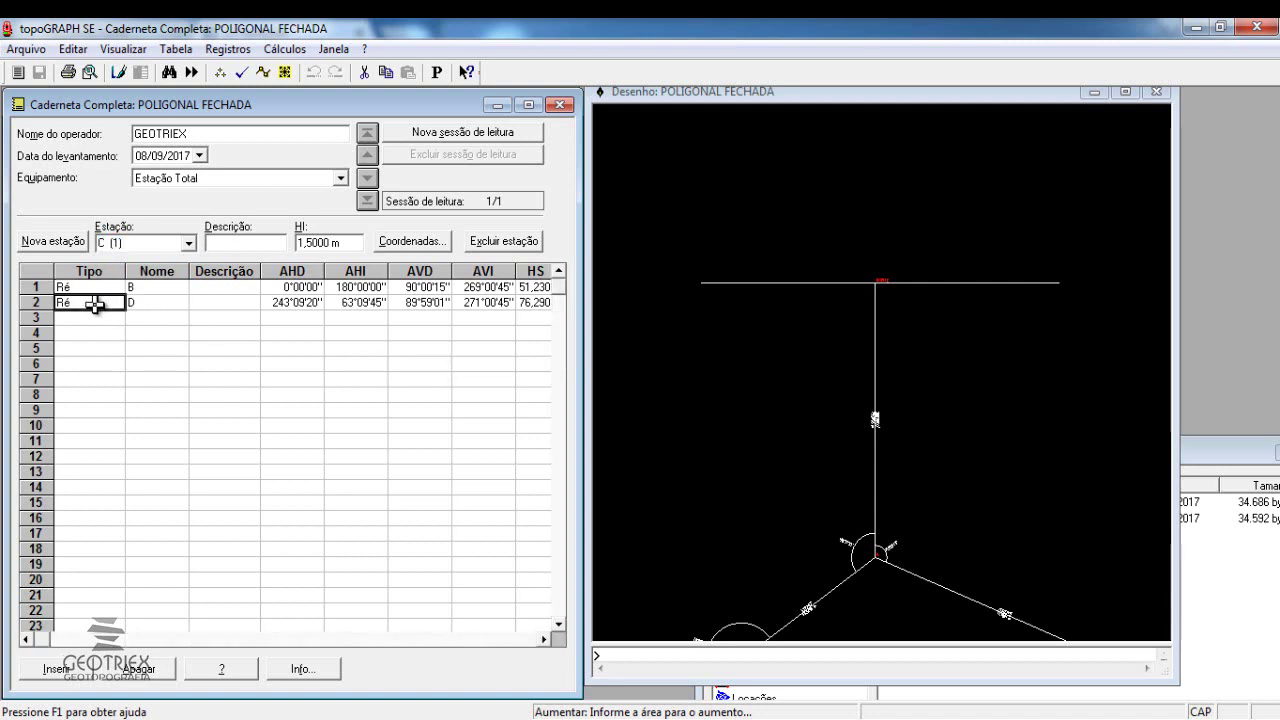
pyautogui.click(95, 305)
pyautogui.click(116, 304)
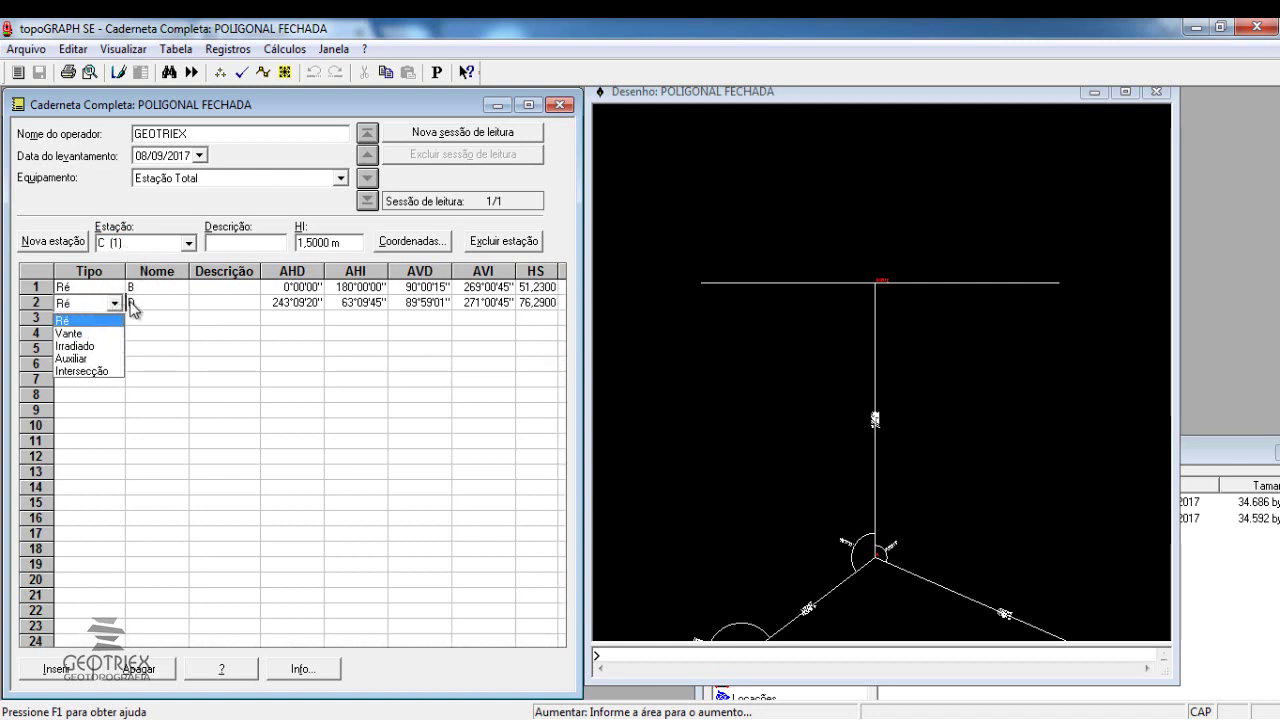
pyautogui.click(78, 333)
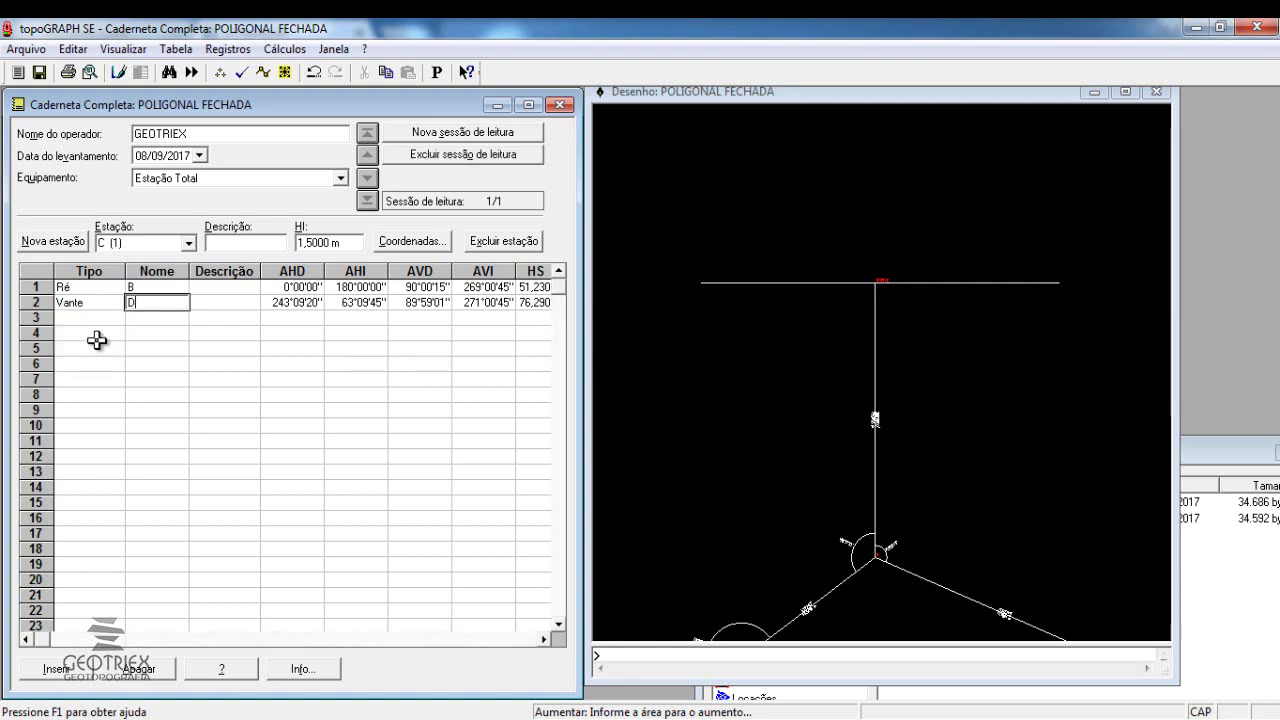
pyautogui.click(88, 349)
pyautogui.click(40, 74)
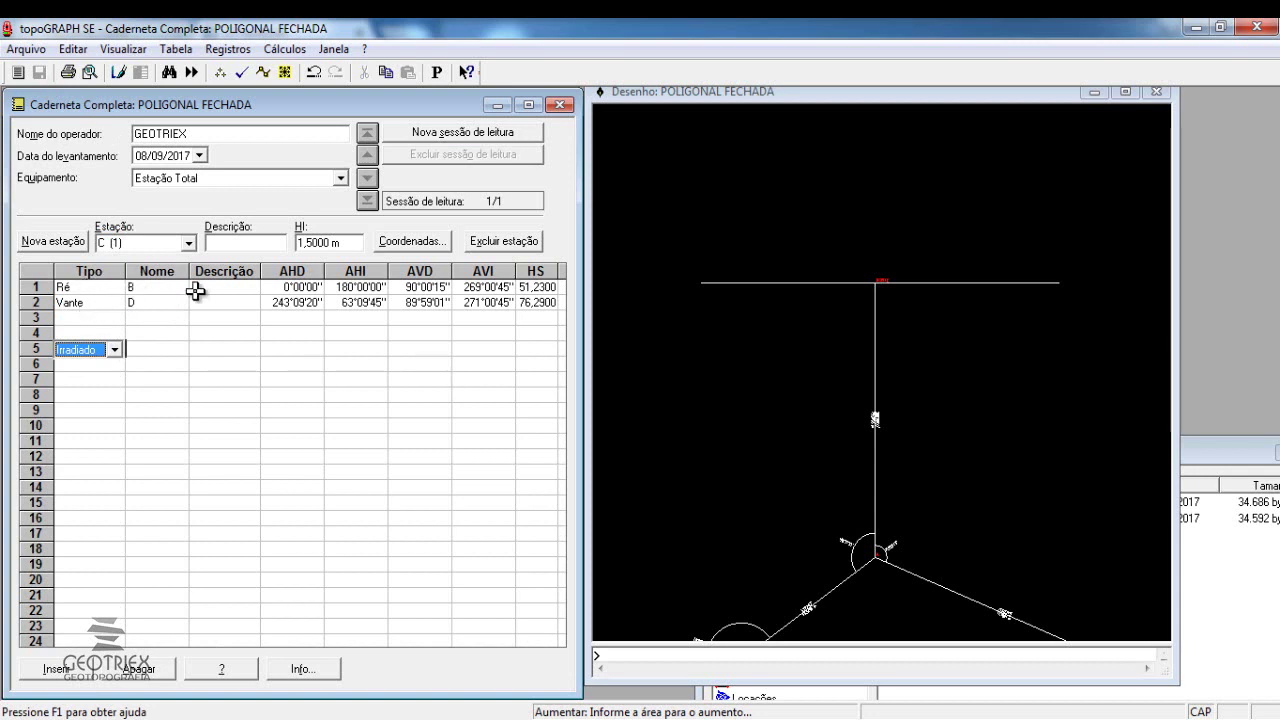
# - Switch to station D (1), set the reading type of point E to Vante and save the field notebook
pyautogui.click(187, 243)
pyautogui.click(114, 289)
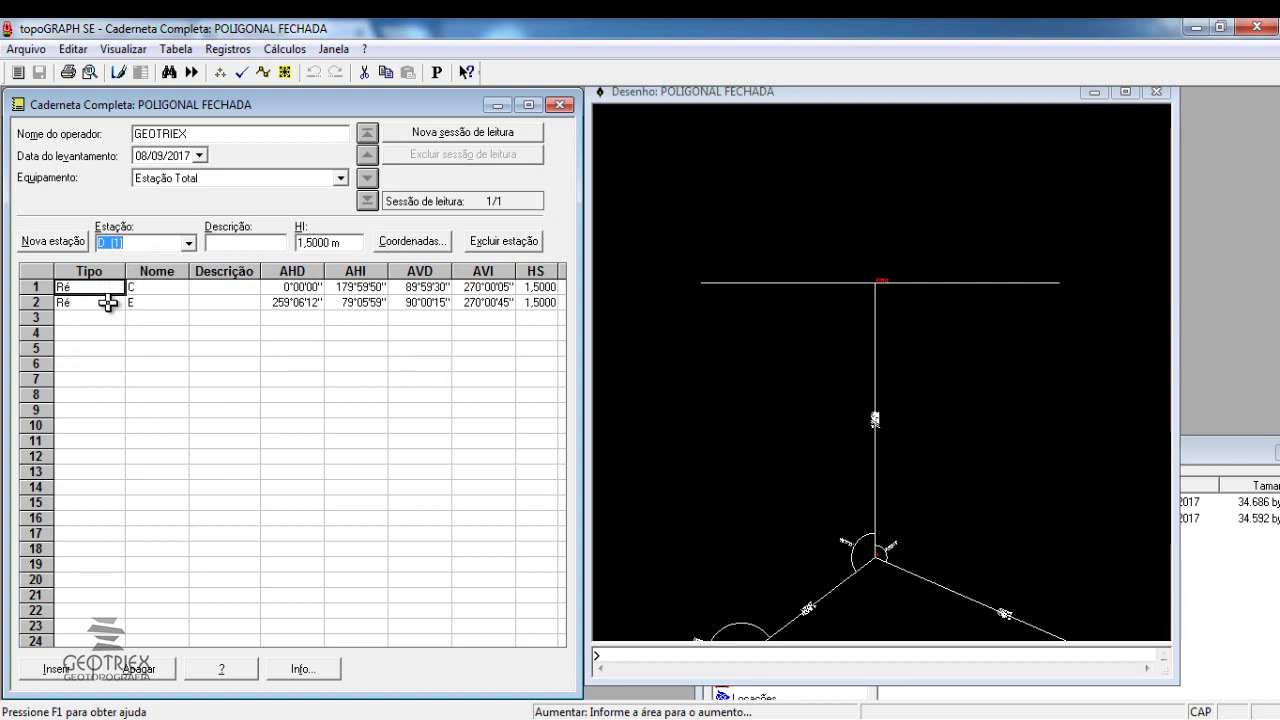
pyautogui.click(106, 304)
pyautogui.click(106, 304)
pyautogui.click(110, 307)
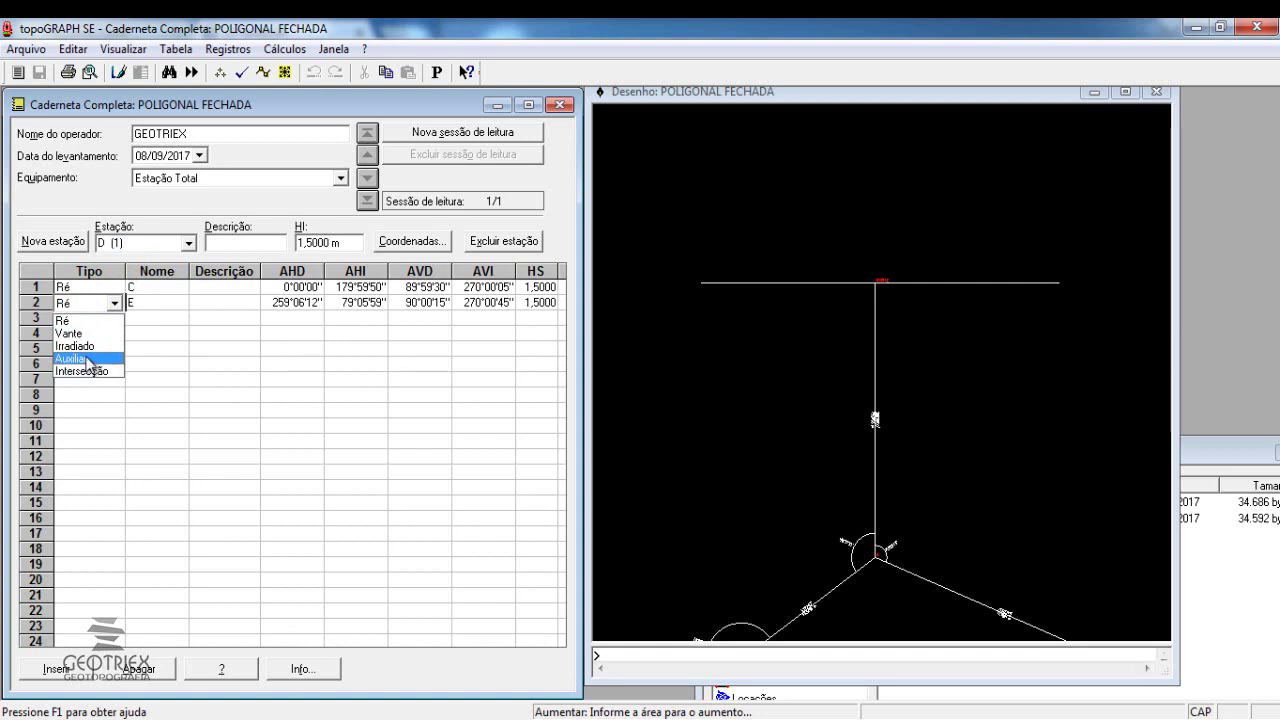
pyautogui.click(70, 333)
pyautogui.click(80, 348)
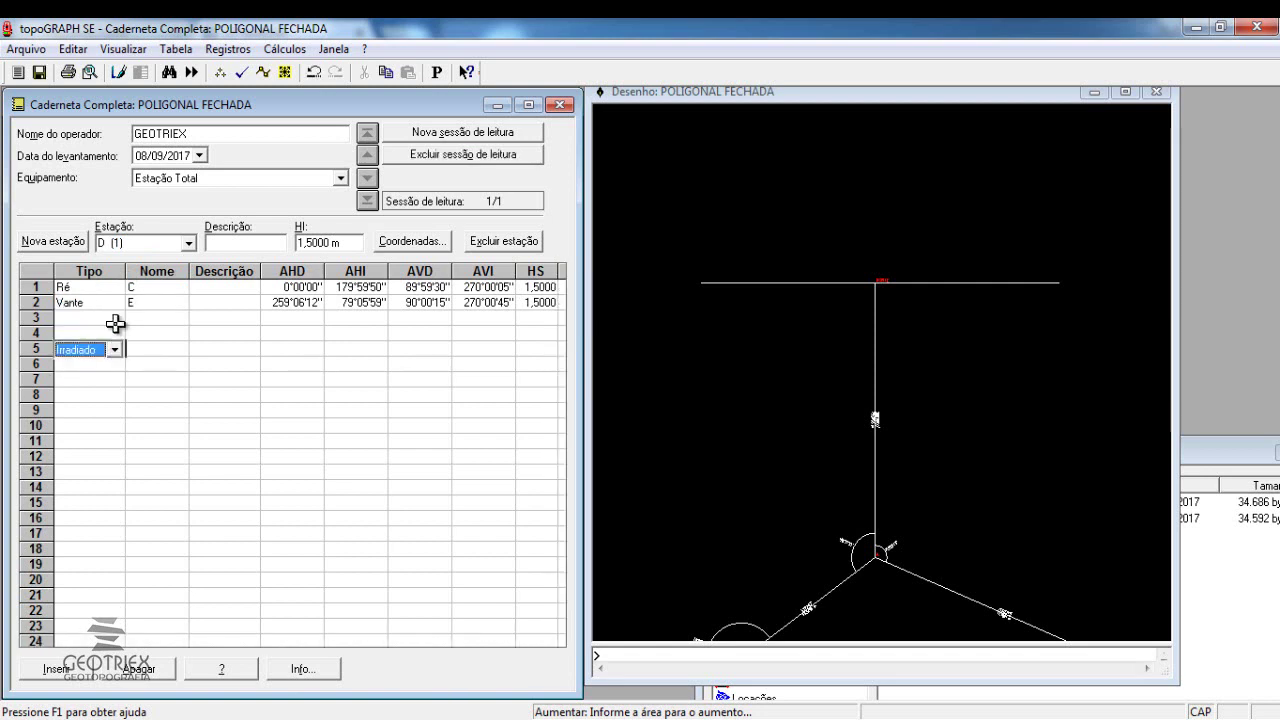
pyautogui.click(40, 72)
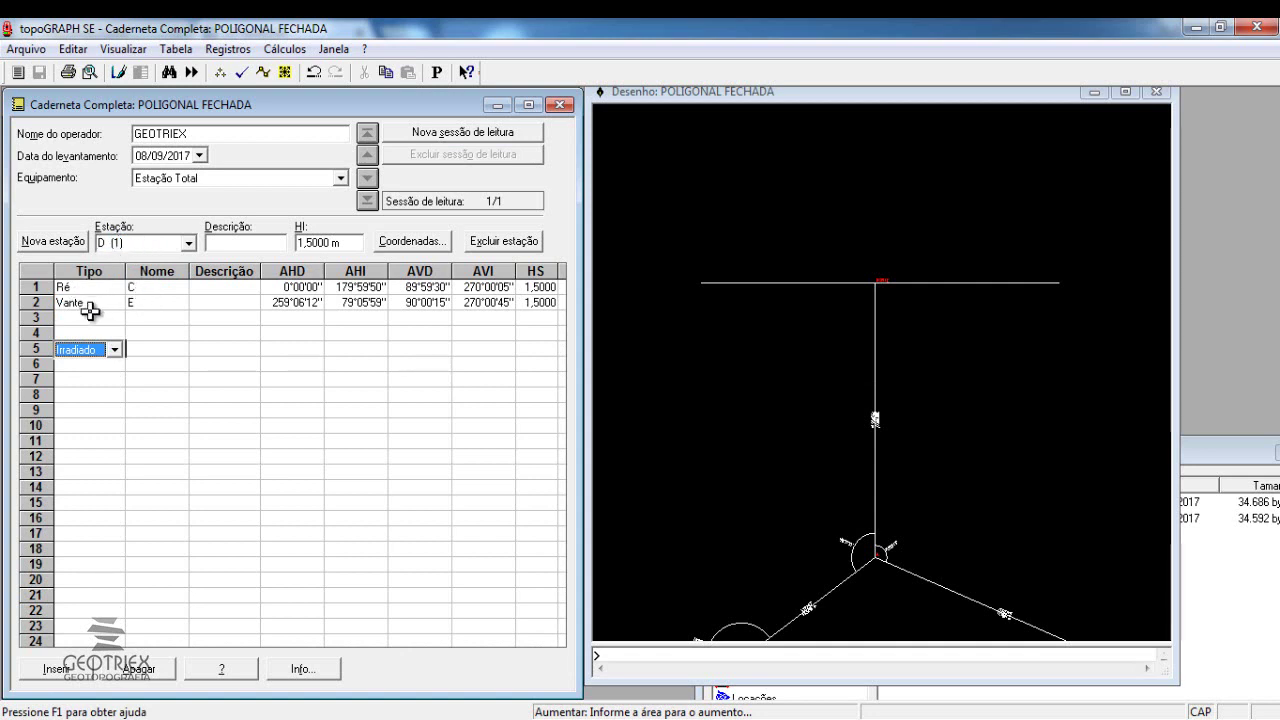
# - Display the readings of station E (1) and of station A (2) in the field notebook
pyautogui.click(189, 243)
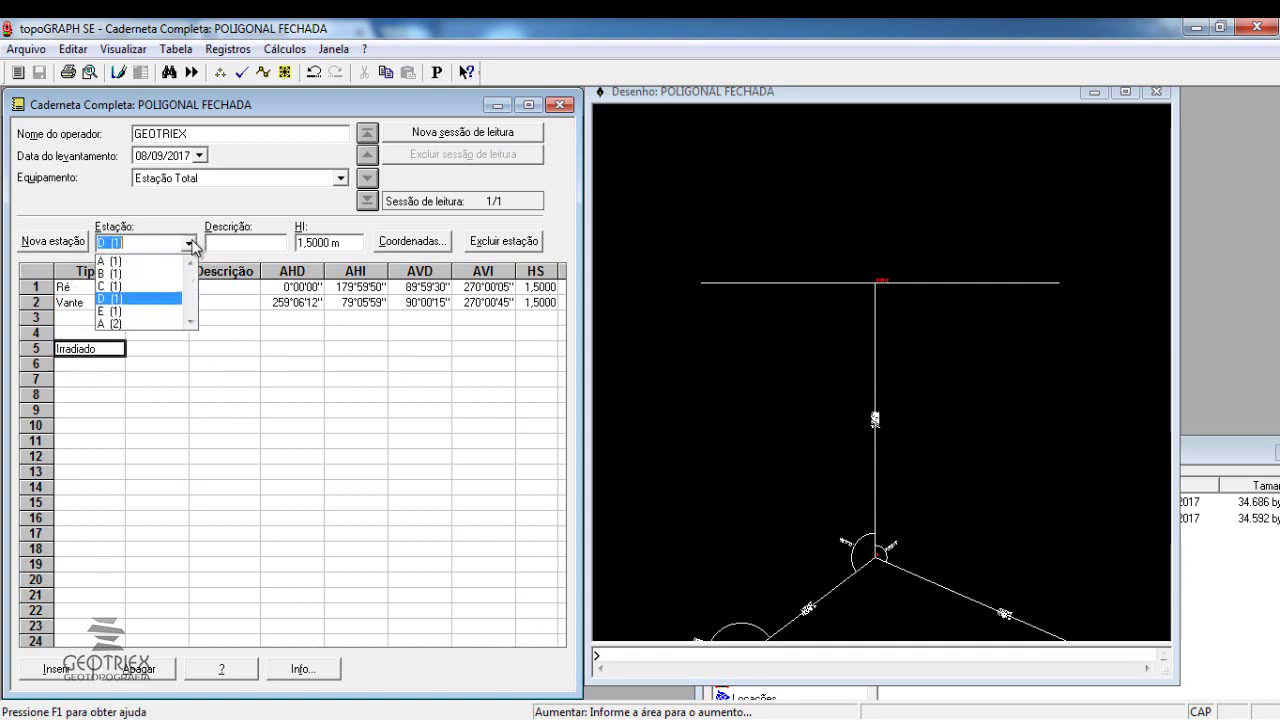
pyautogui.click(120, 310)
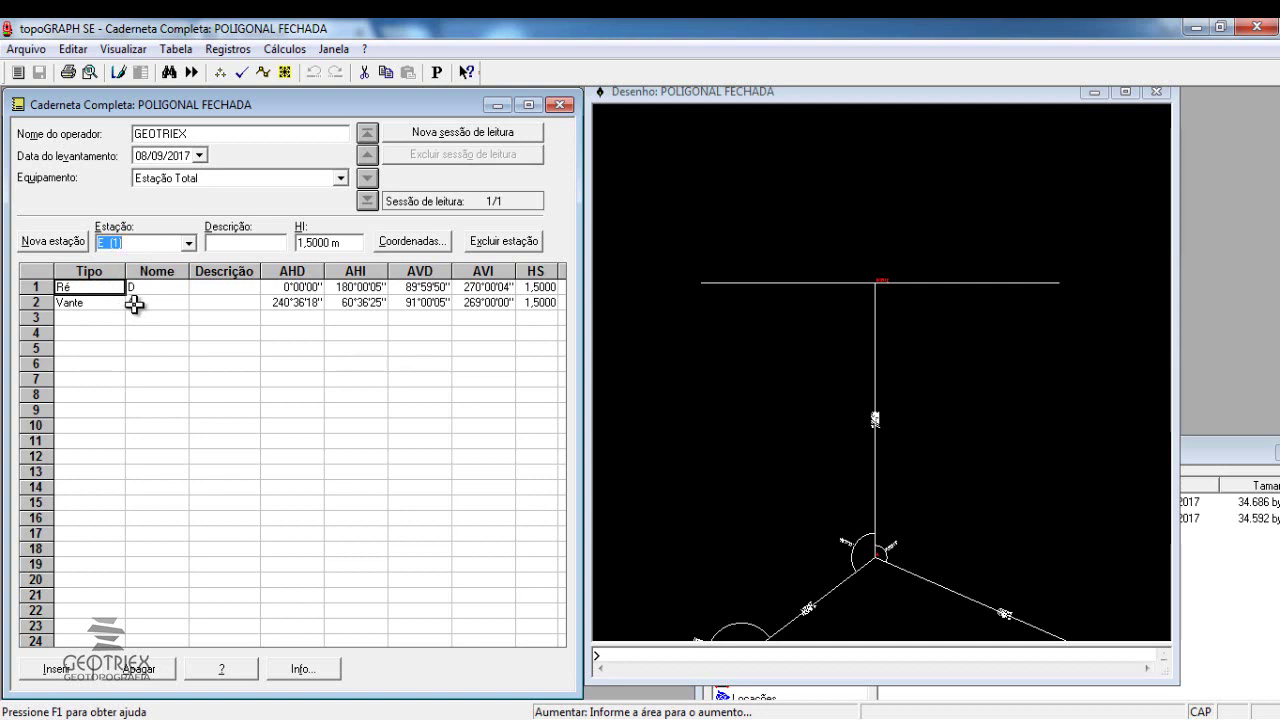
pyautogui.click(188, 243)
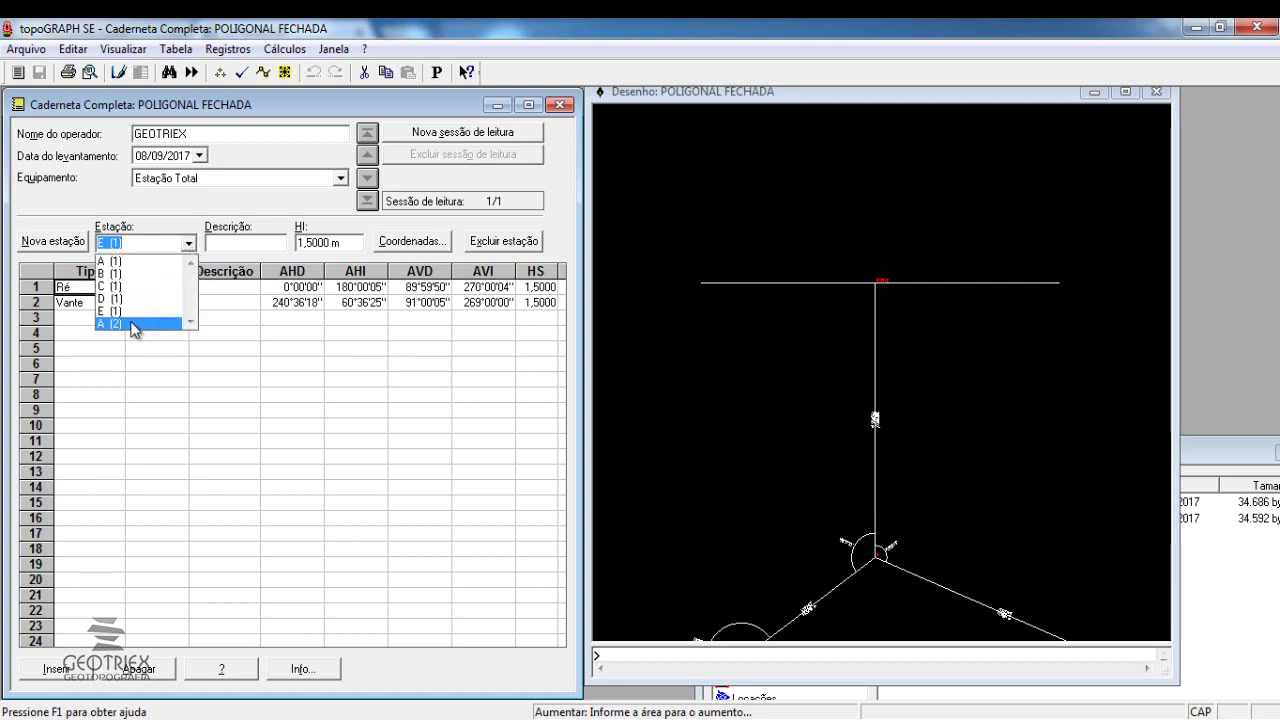
pyautogui.click(132, 324)
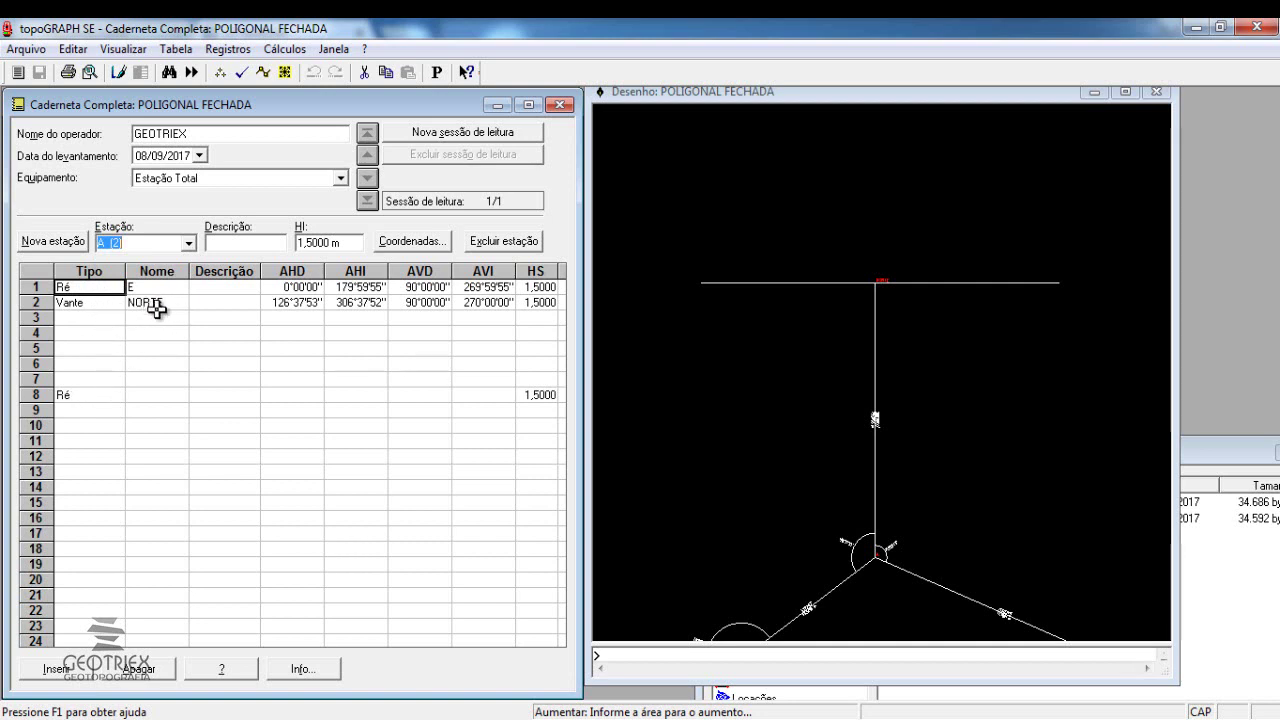
# - Compare the readings of station A (1) with those of station A (2) in the field notebook
pyautogui.click(188, 243)
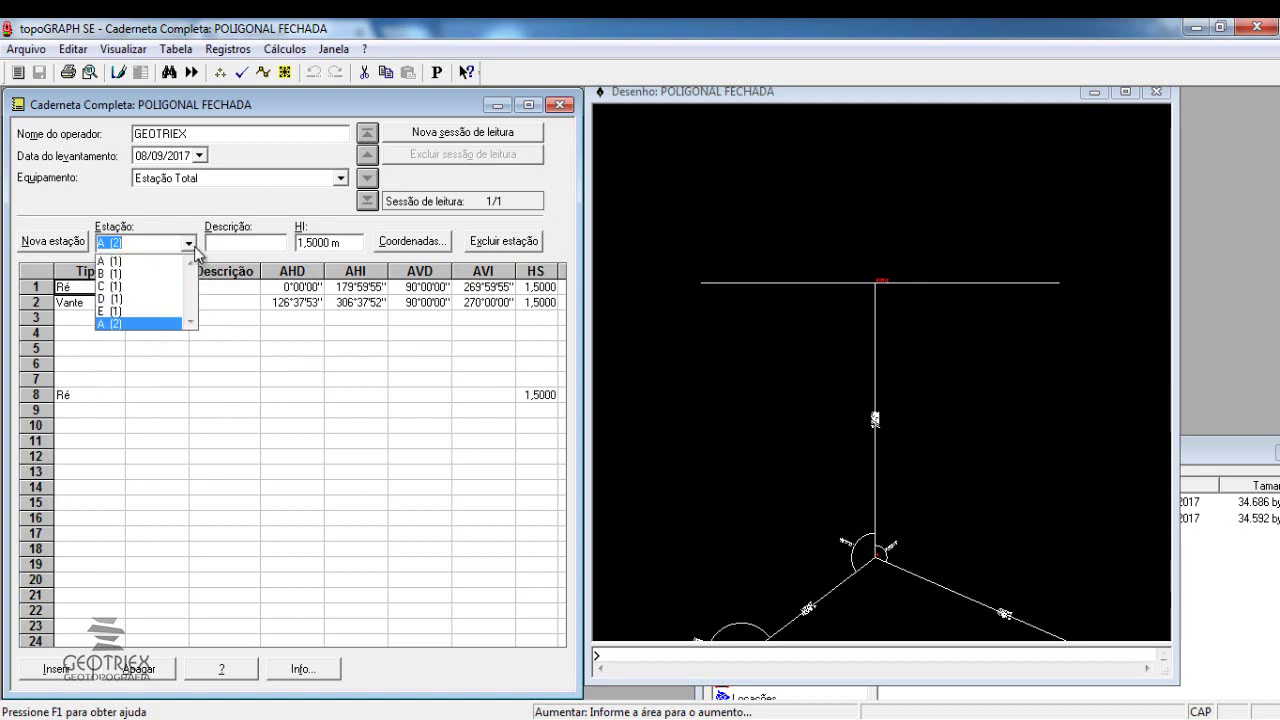
pyautogui.click(189, 243)
pyautogui.click(189, 243)
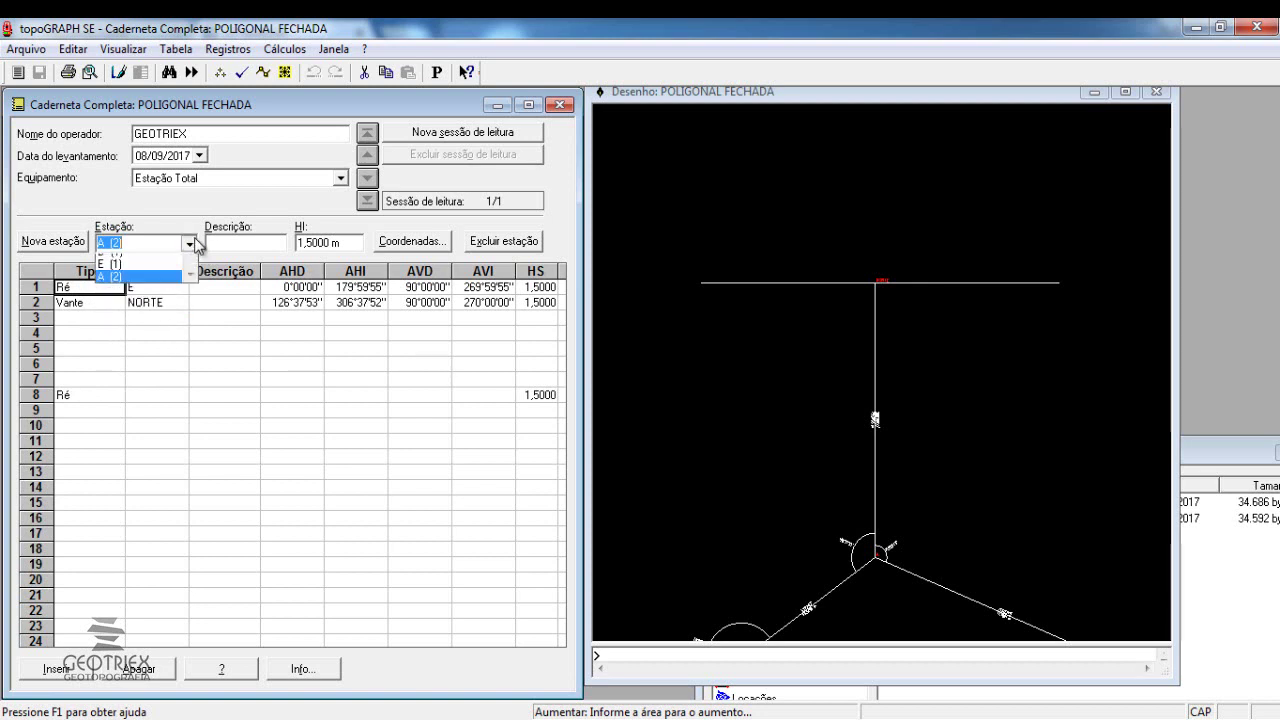
pyautogui.click(144, 262)
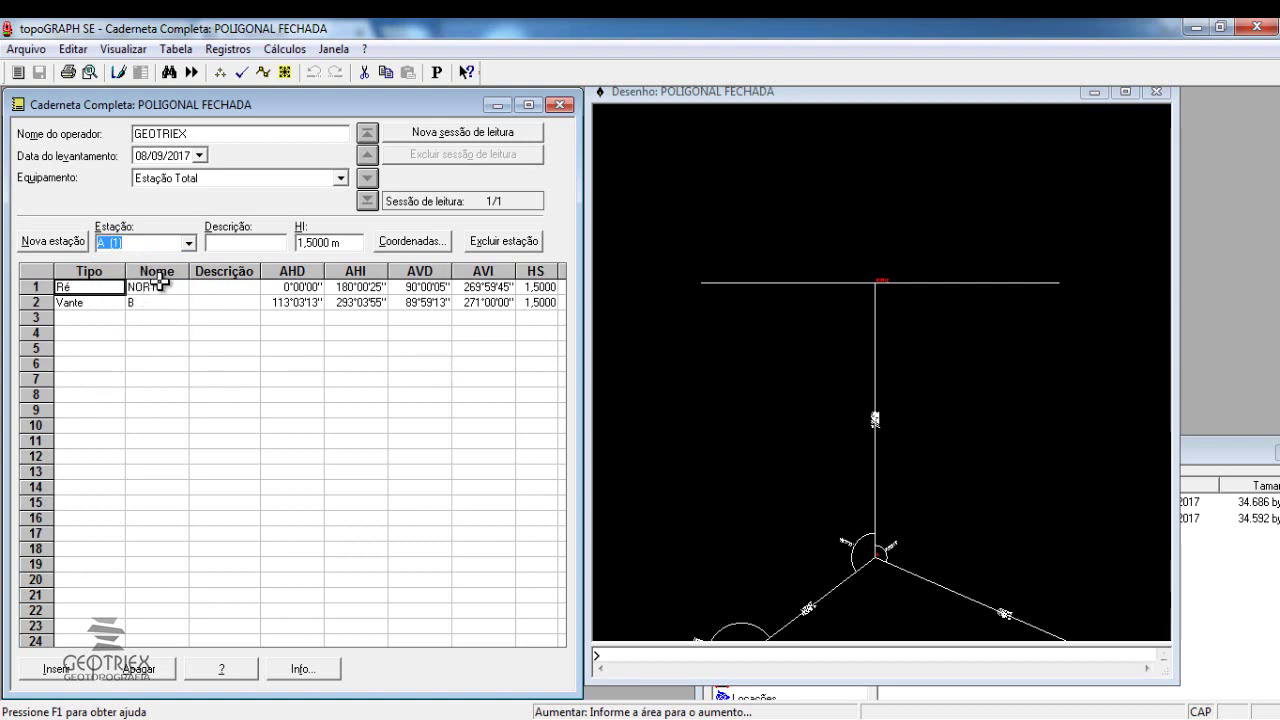
pyautogui.click(188, 243)
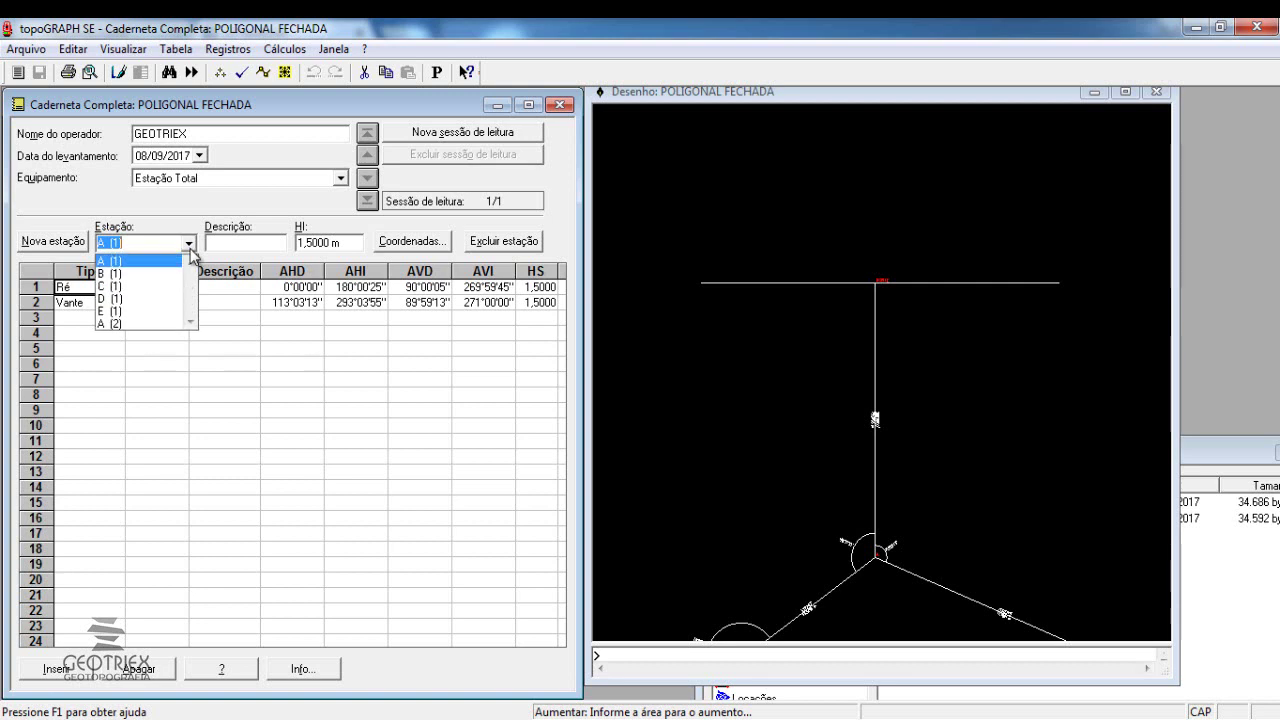
pyautogui.click(137, 323)
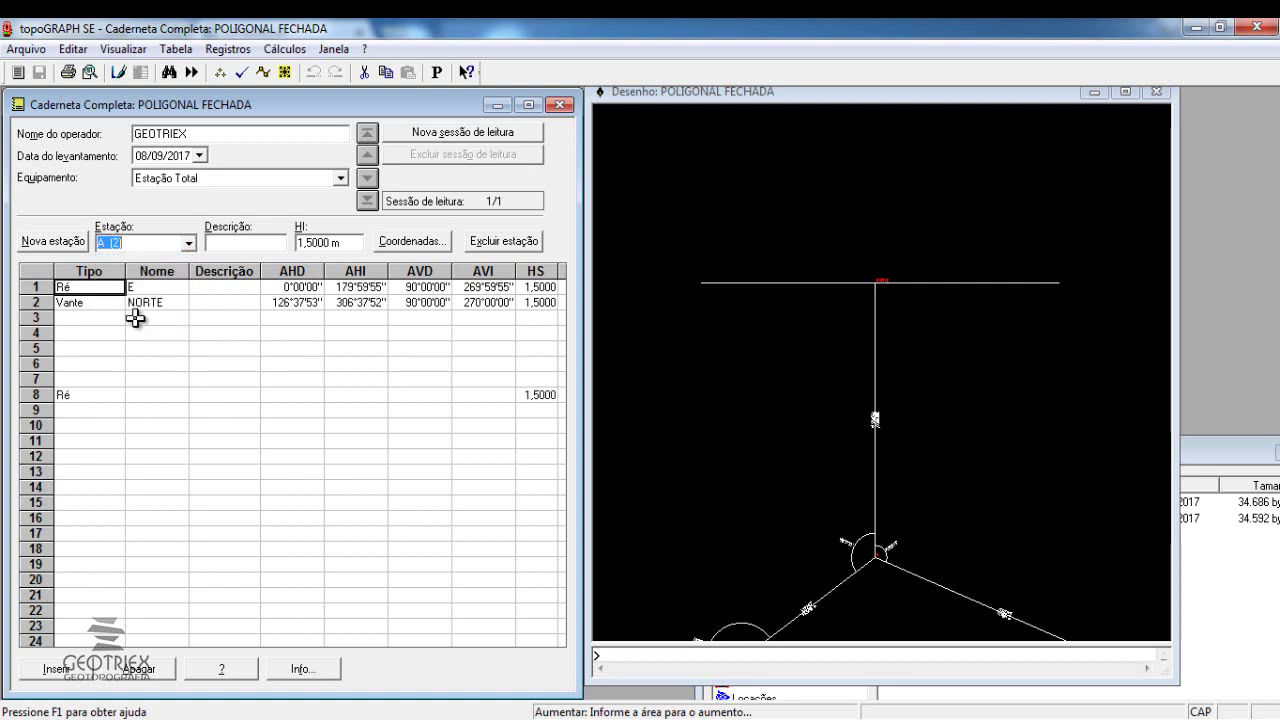
# - Examine the Ré entry in row 8 and the DI and DH distance columns of station A (2)
pyautogui.click(86, 394)
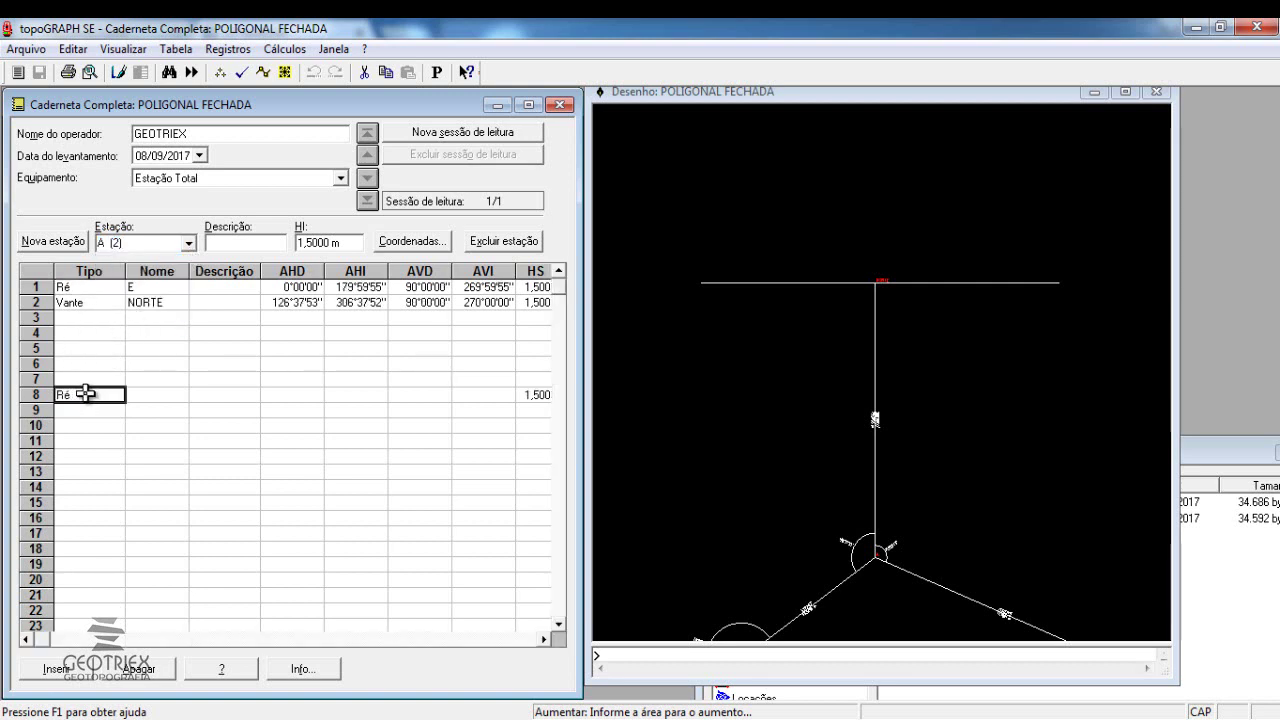
pyautogui.click(441, 640)
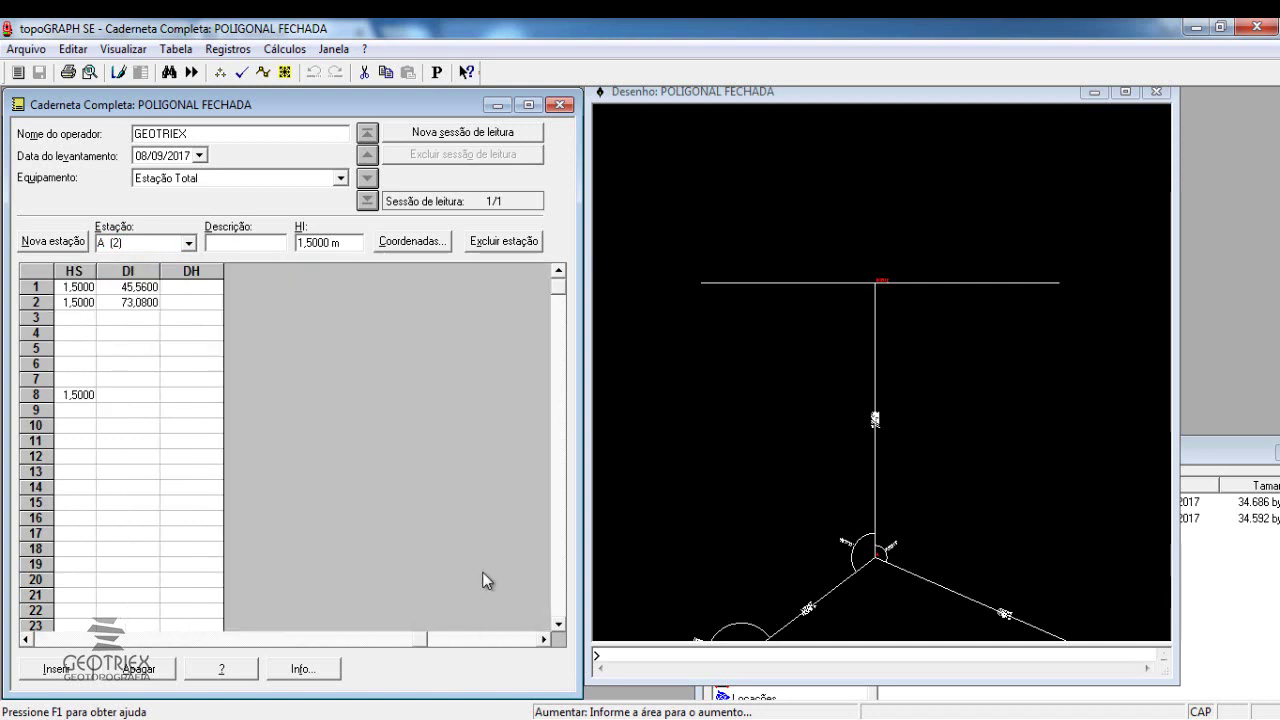
pyautogui.click(28, 640)
pyautogui.click(28, 640)
pyautogui.click(28, 640)
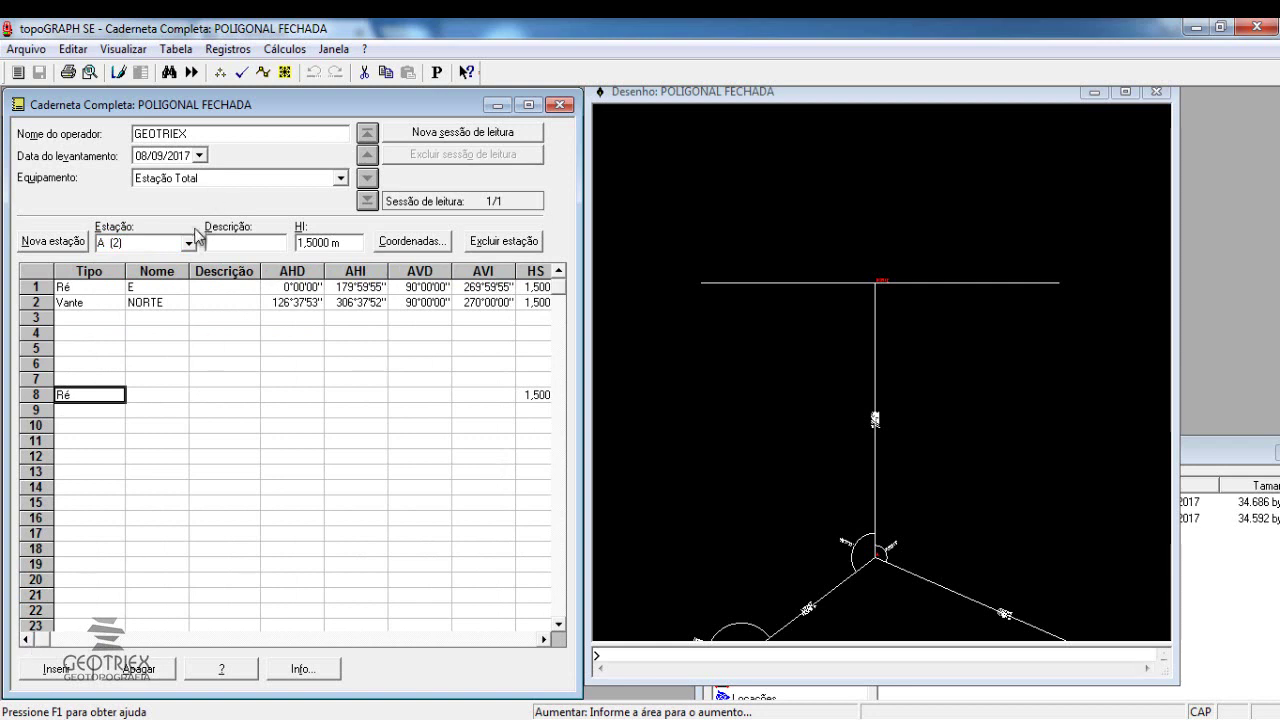
# - Return the field notebook to the readings of station A (1)
pyautogui.click(190, 242)
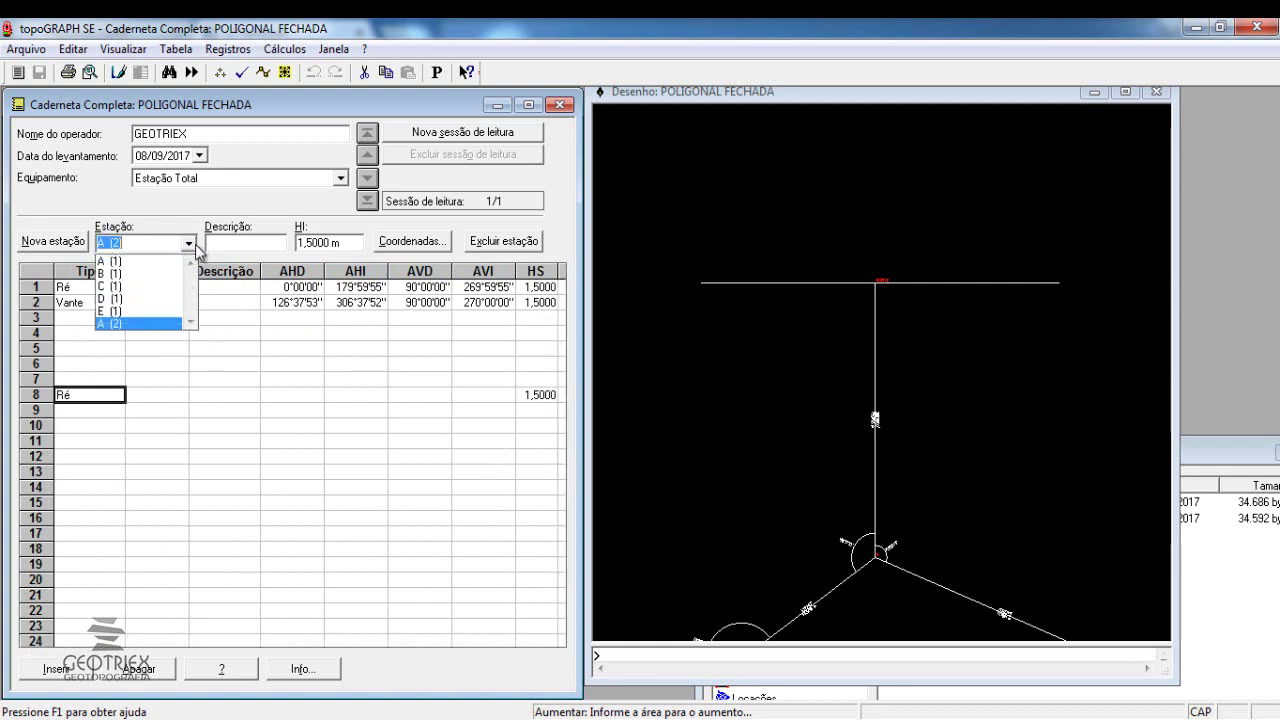
pyautogui.click(138, 261)
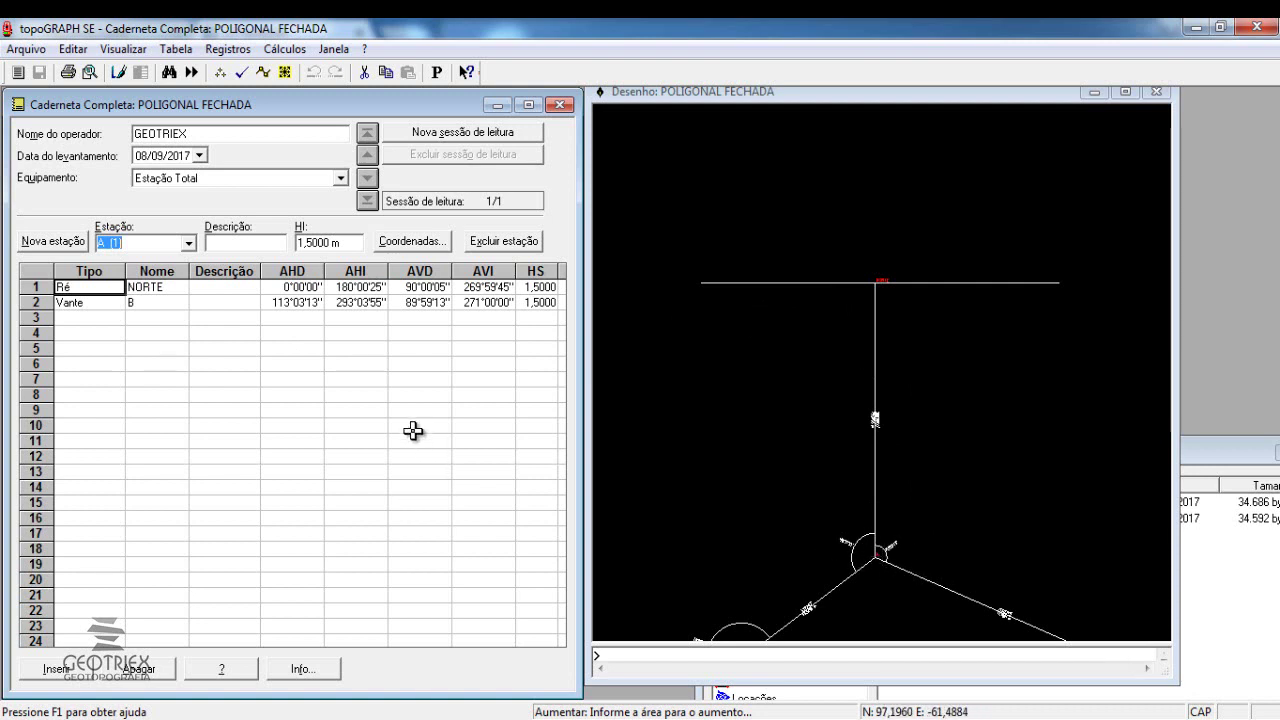
pyautogui.click(326, 394)
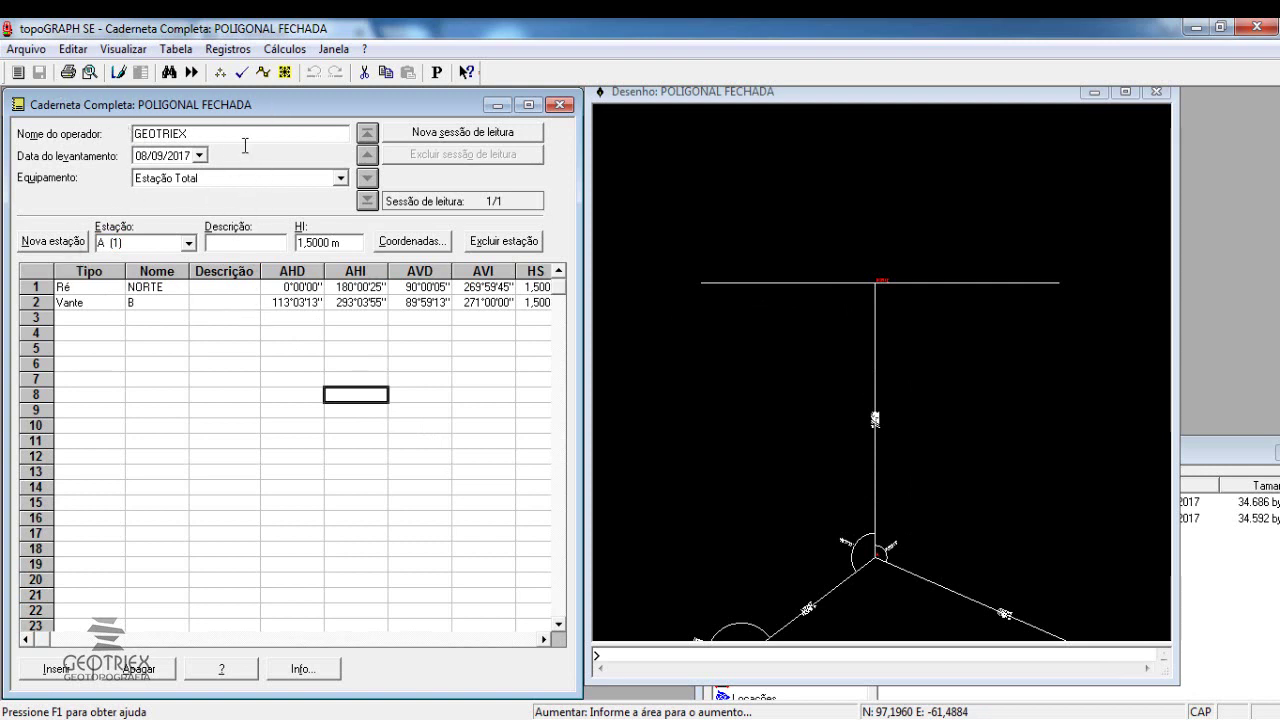
# - Close the POLIGONAL FECHADA drawing with its table saved, and maximize the field notebook window
pyautogui.click(800, 134)
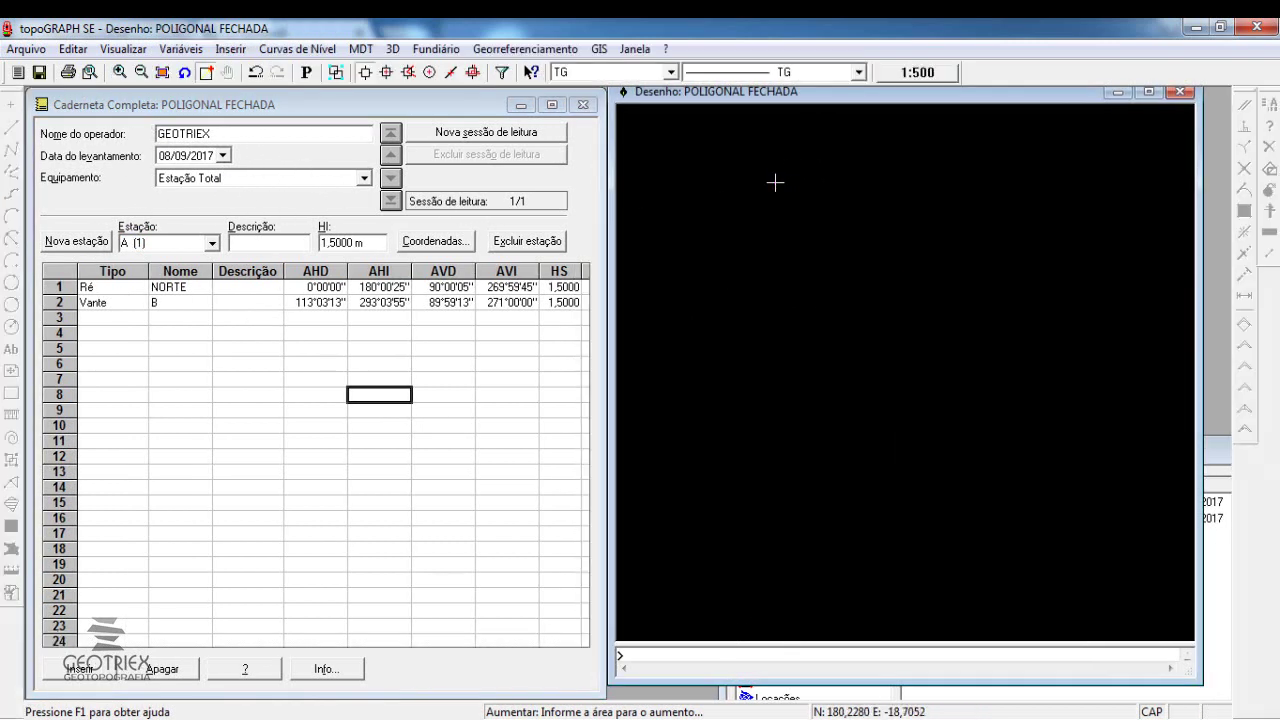
pyautogui.click(1180, 91)
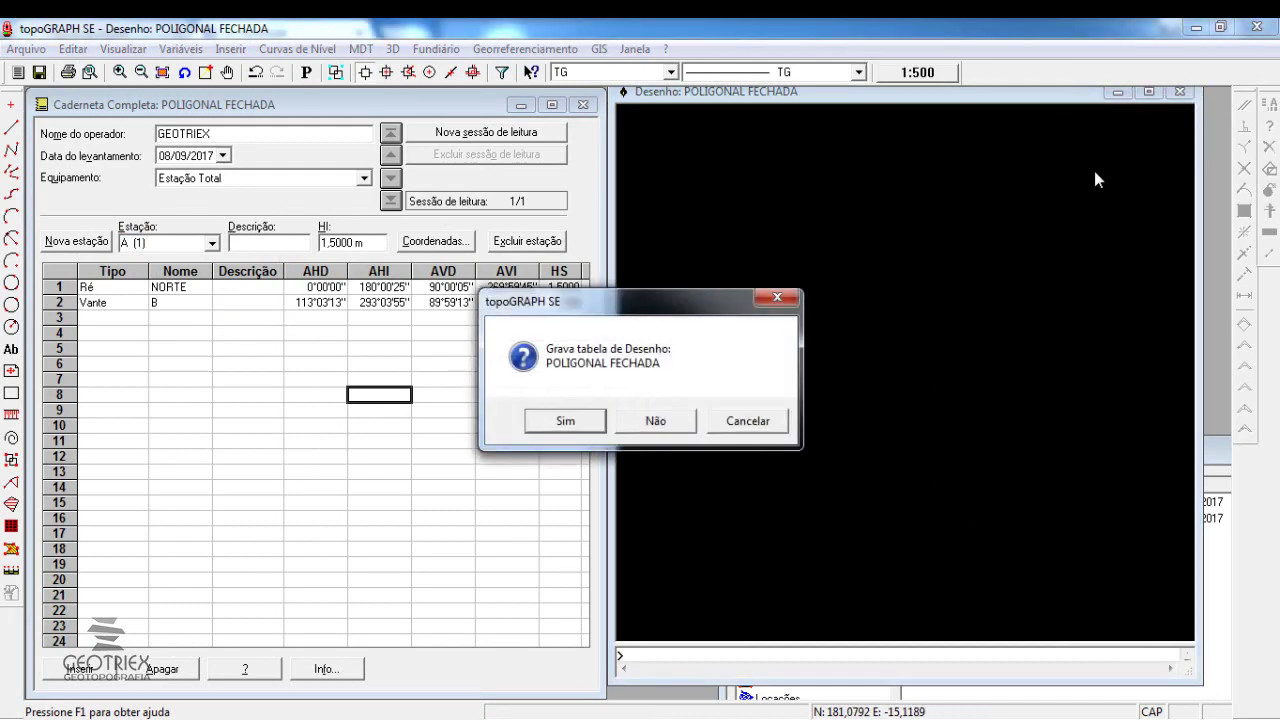
pyautogui.click(558, 424)
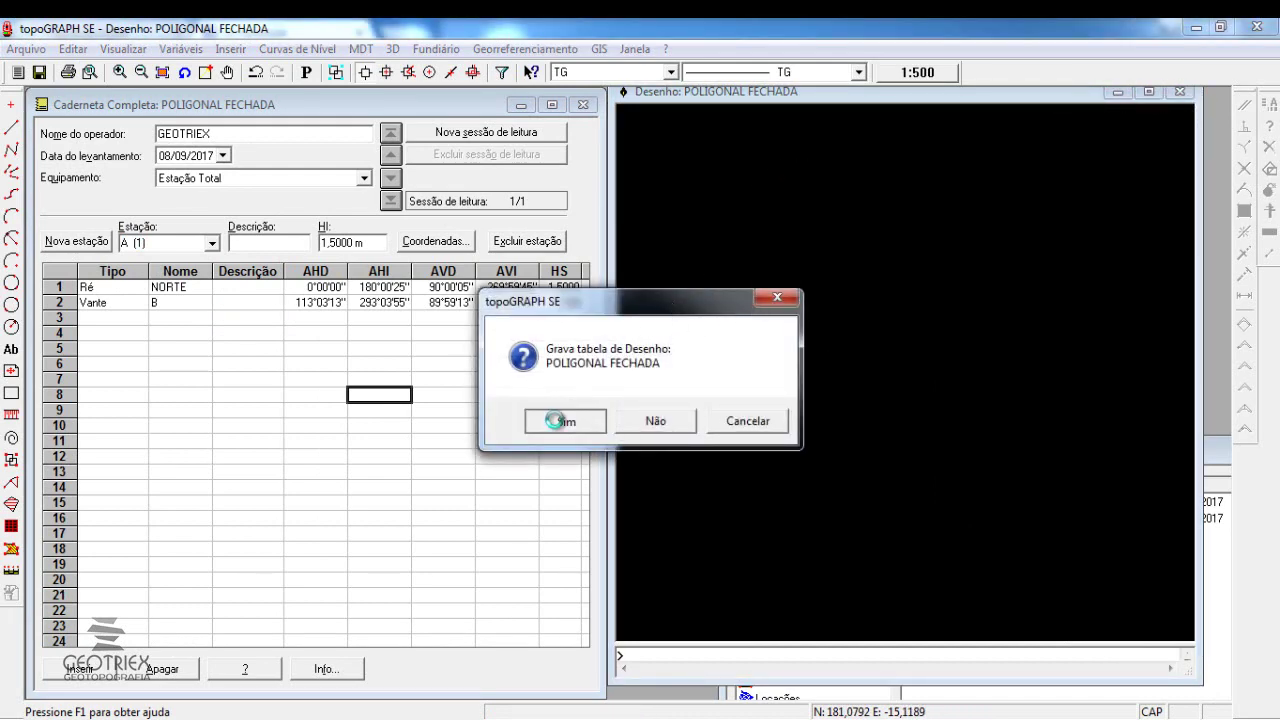
pyautogui.moveTo(866, 459); pyautogui.dragTo(785, 373)
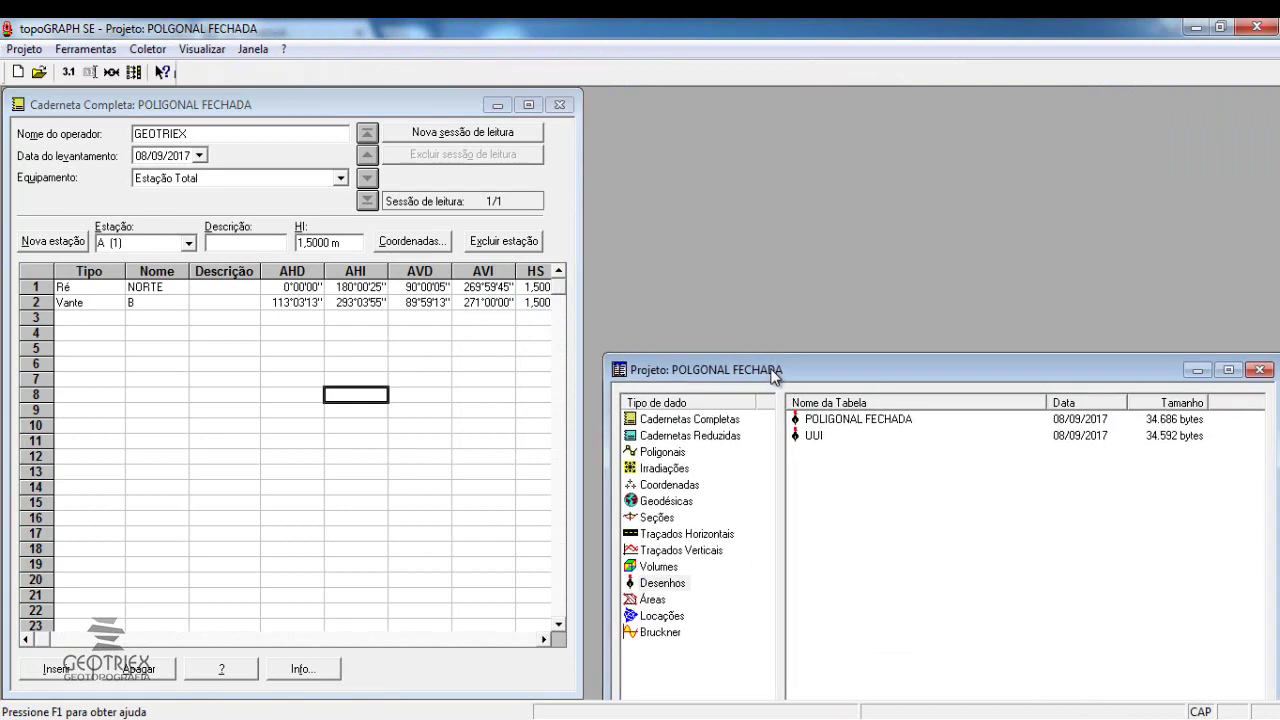
pyautogui.click(527, 104)
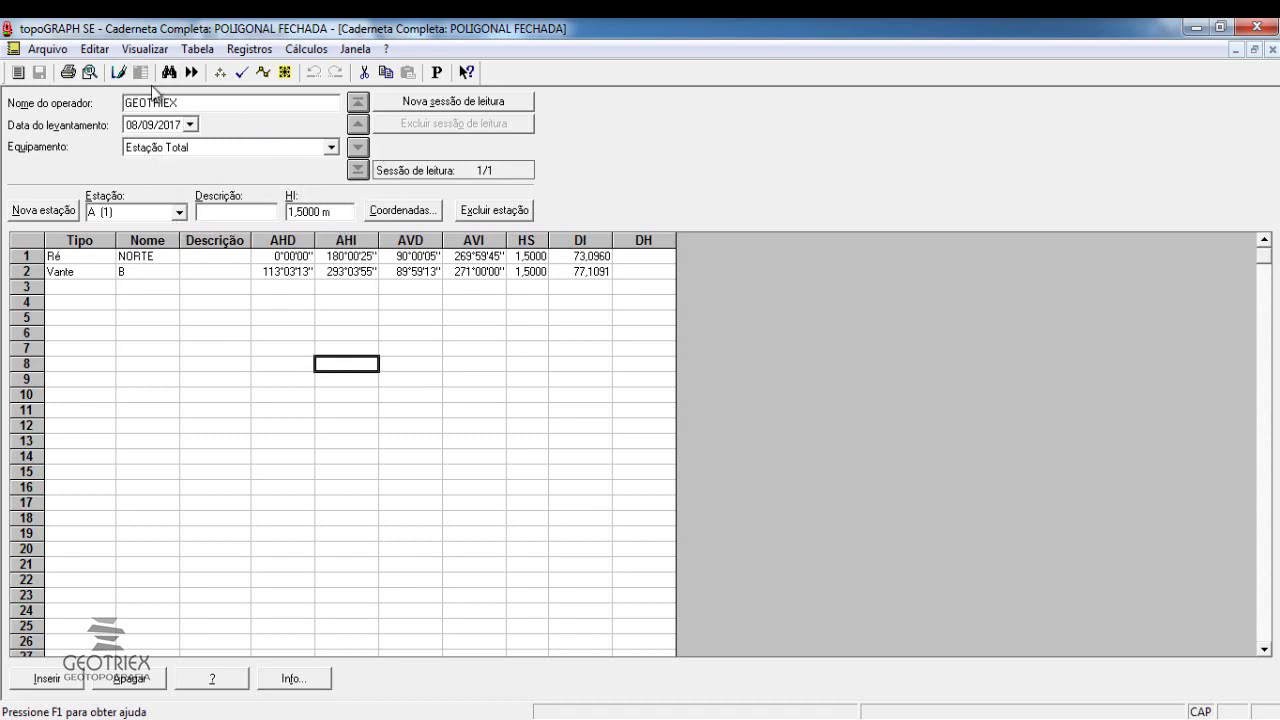
# - Set the coordinates of station A to Norte 10000, Este 5000 and Cota 100, with Azimute 0, dismissing the Windows color scheme prompt
pyautogui.click(377, 214)
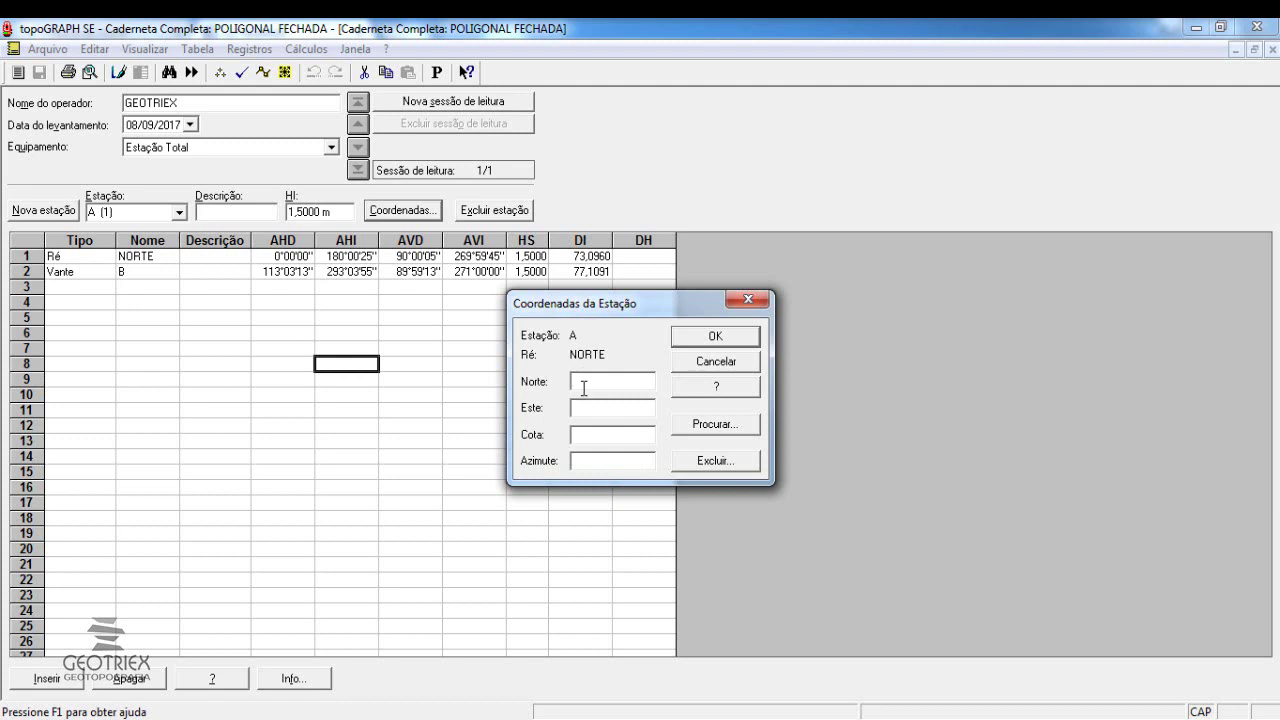
pyautogui.write('10000')
pyautogui.press('Tab')
pyautogui.write('5000')
pyautogui.press('Return')
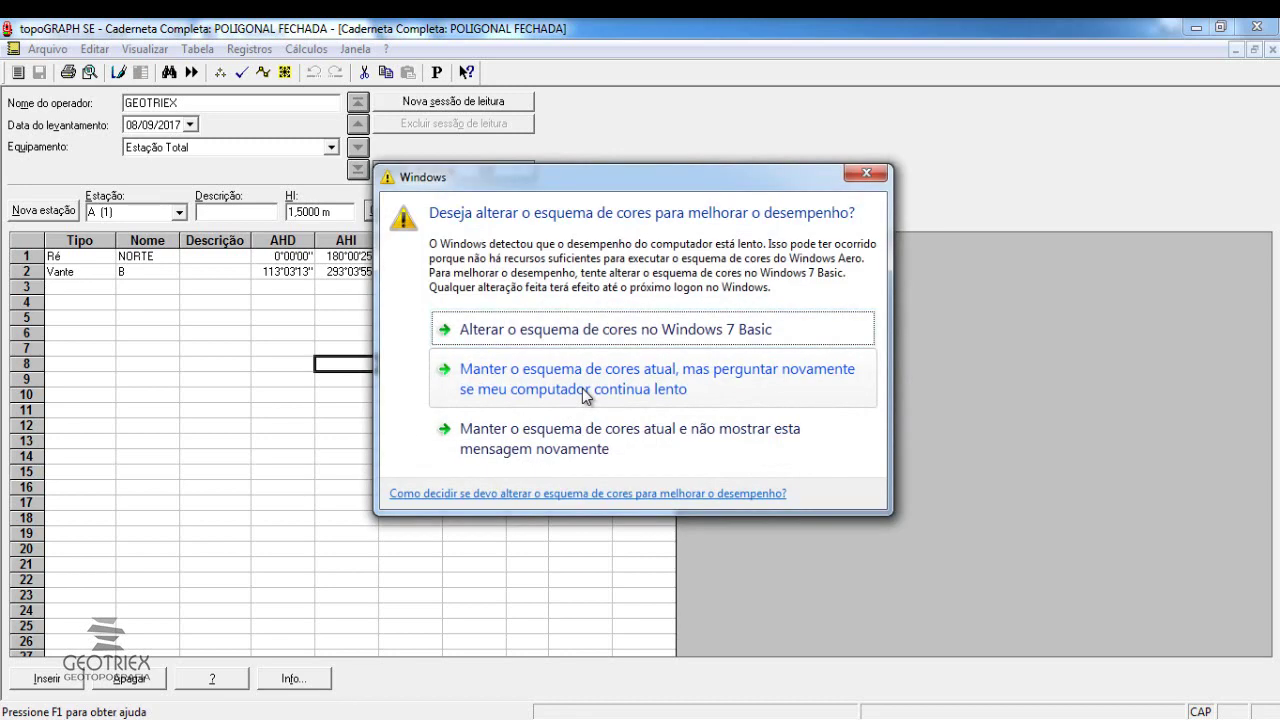
pyautogui.click(866, 177)
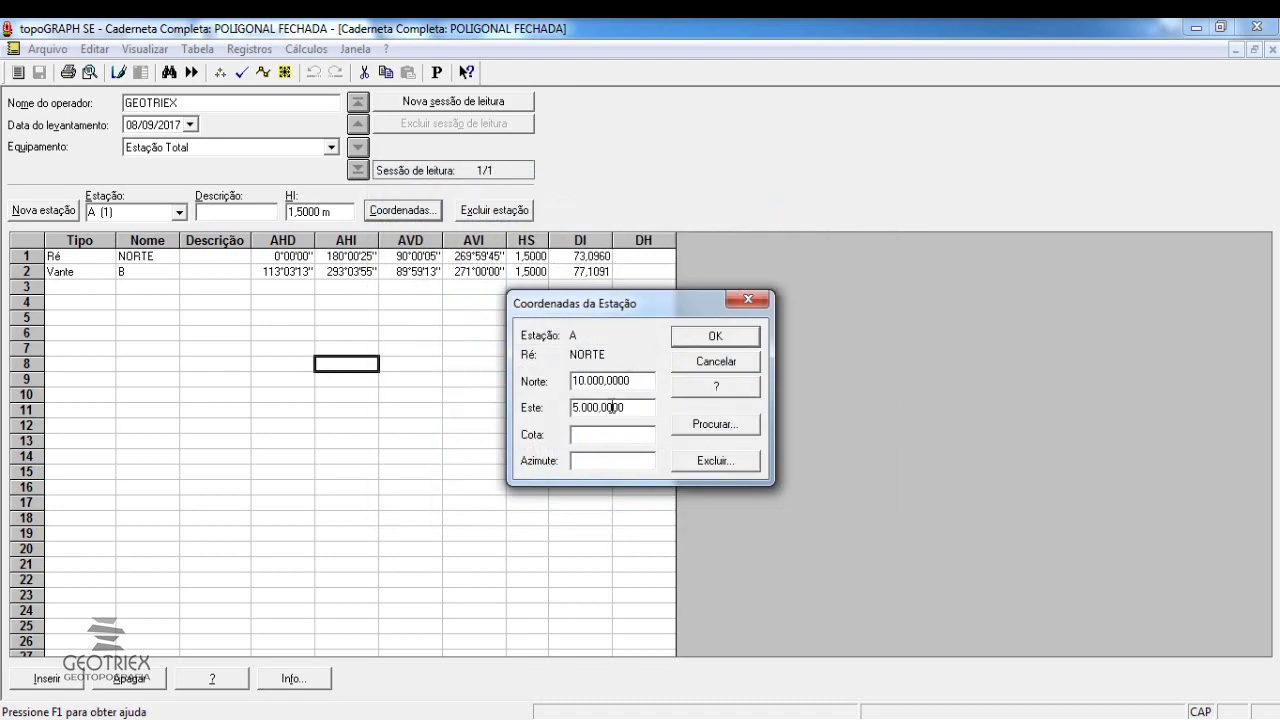
pyautogui.write('100')
pyautogui.press('Tab')
pyautogui.write('0')
pyautogui.click(714, 335)
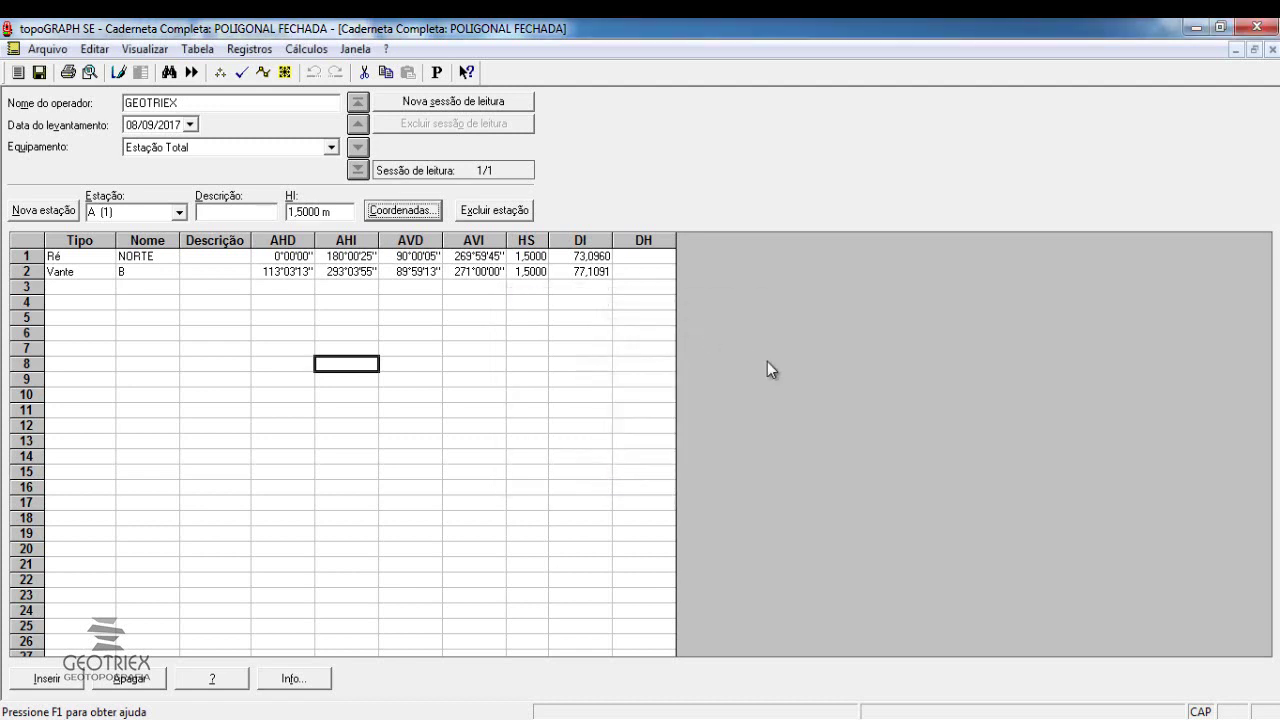
# - Create a new traverse for the field notebook with the station sequence A, B, C, D, E, A
pyautogui.click(261, 73)
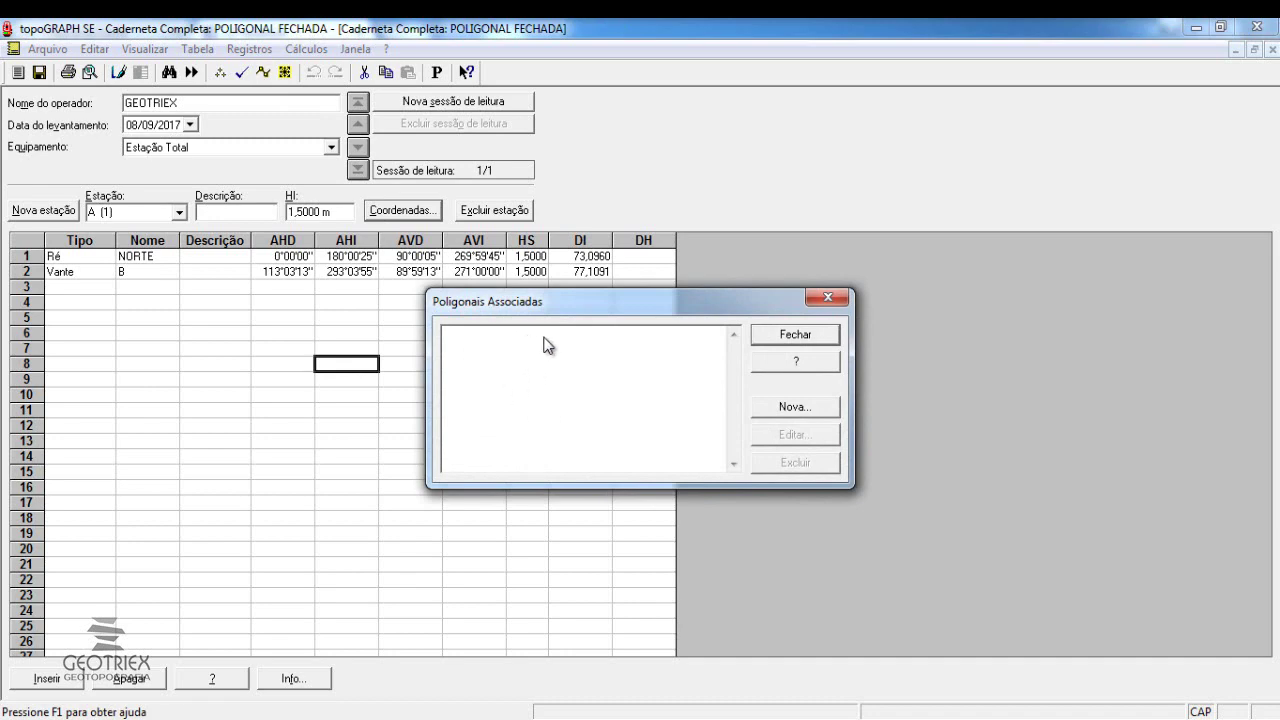
pyautogui.click(775, 409)
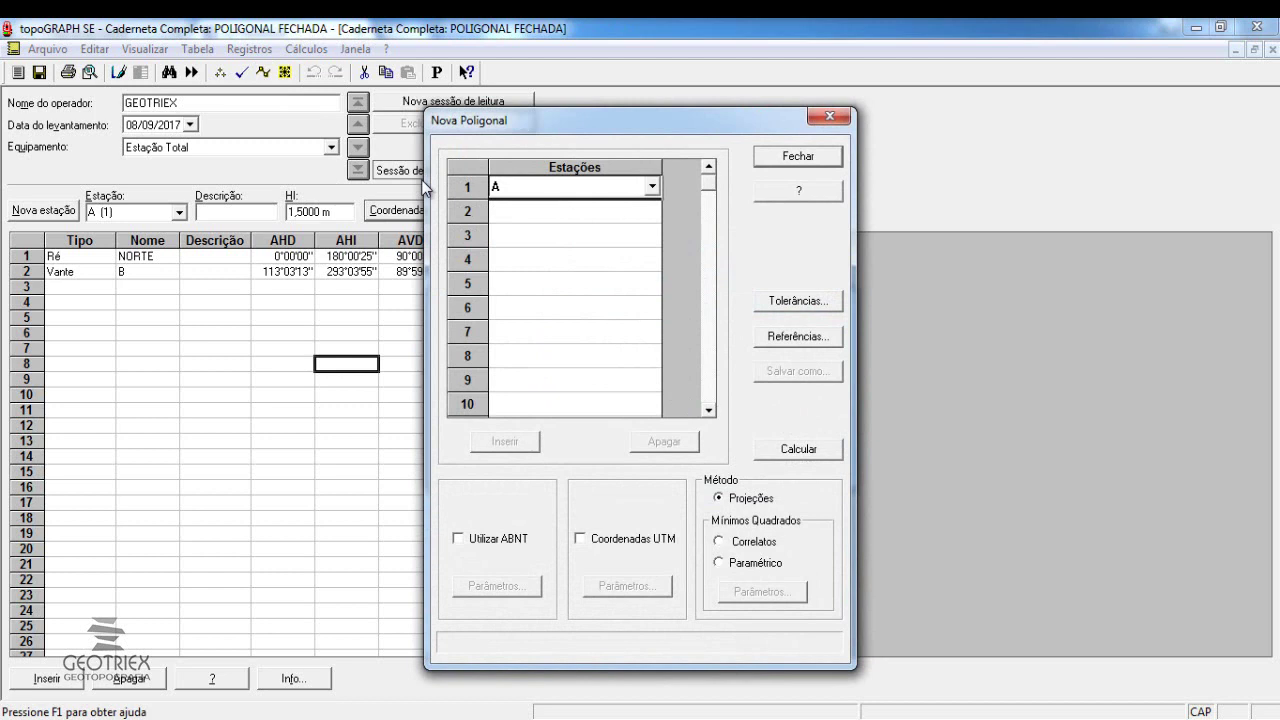
pyautogui.click(514, 211)
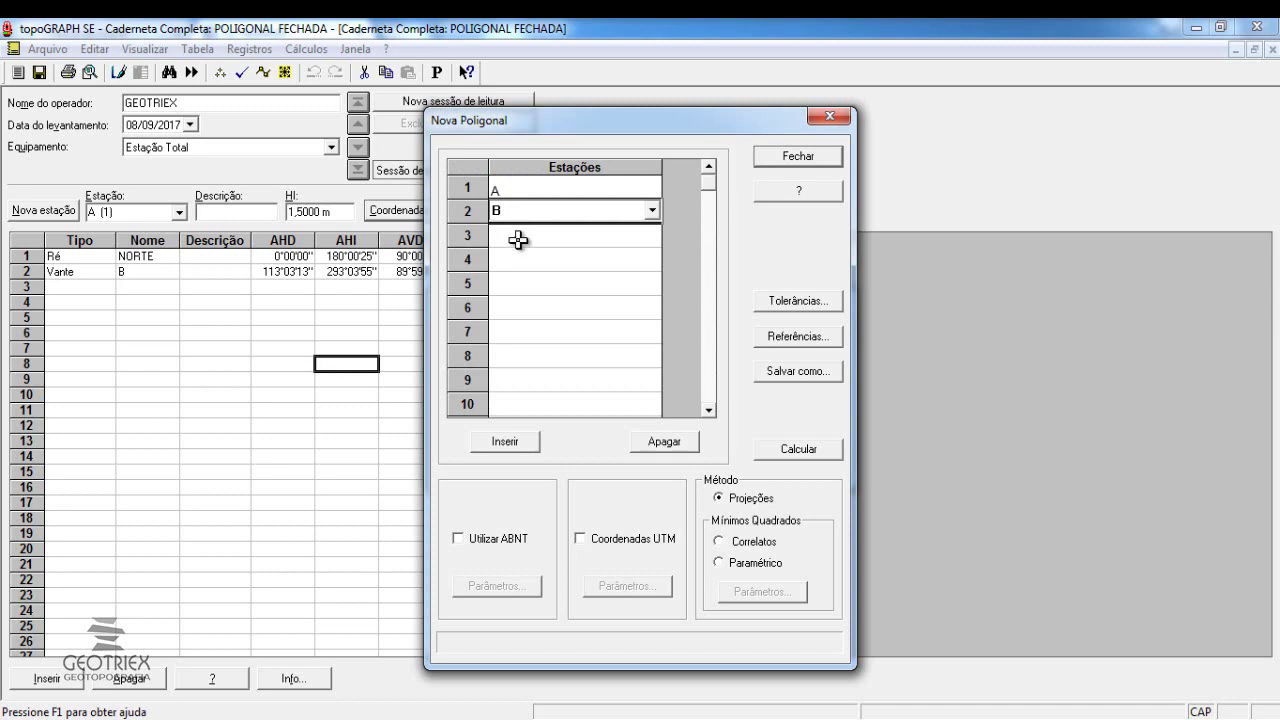
pyautogui.click(518, 240)
pyautogui.click(521, 266)
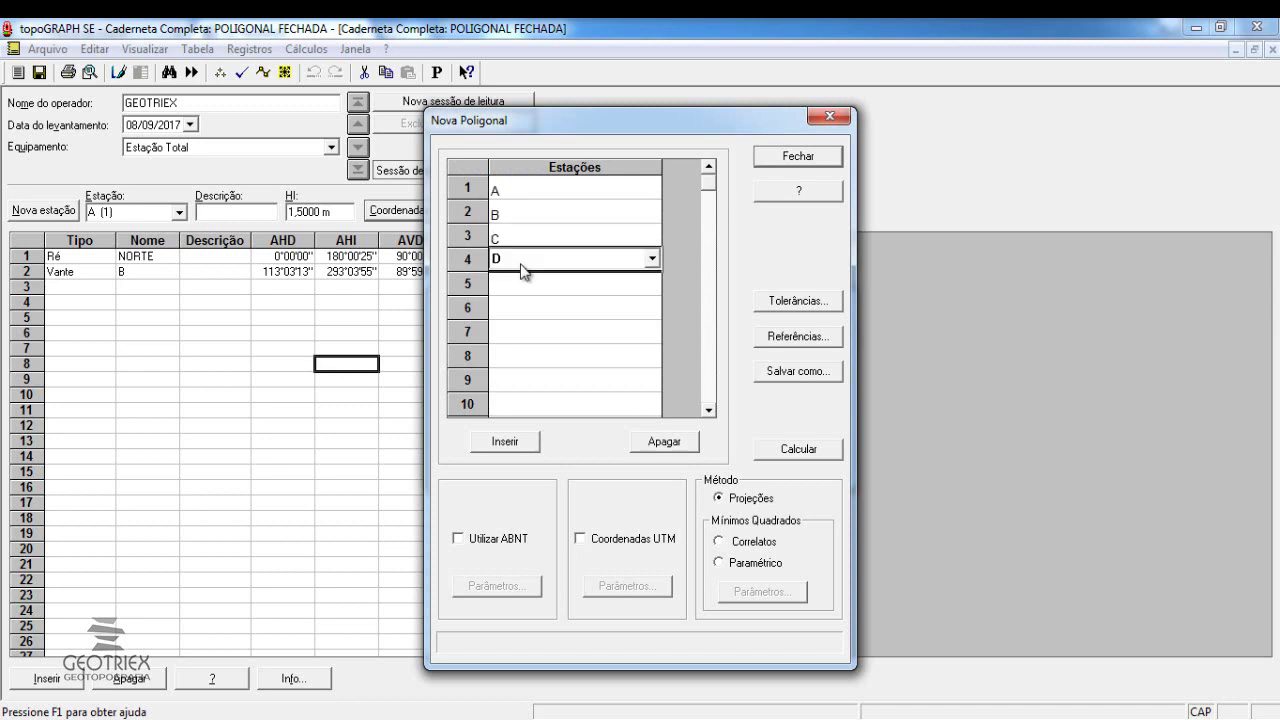
pyautogui.click(521, 286)
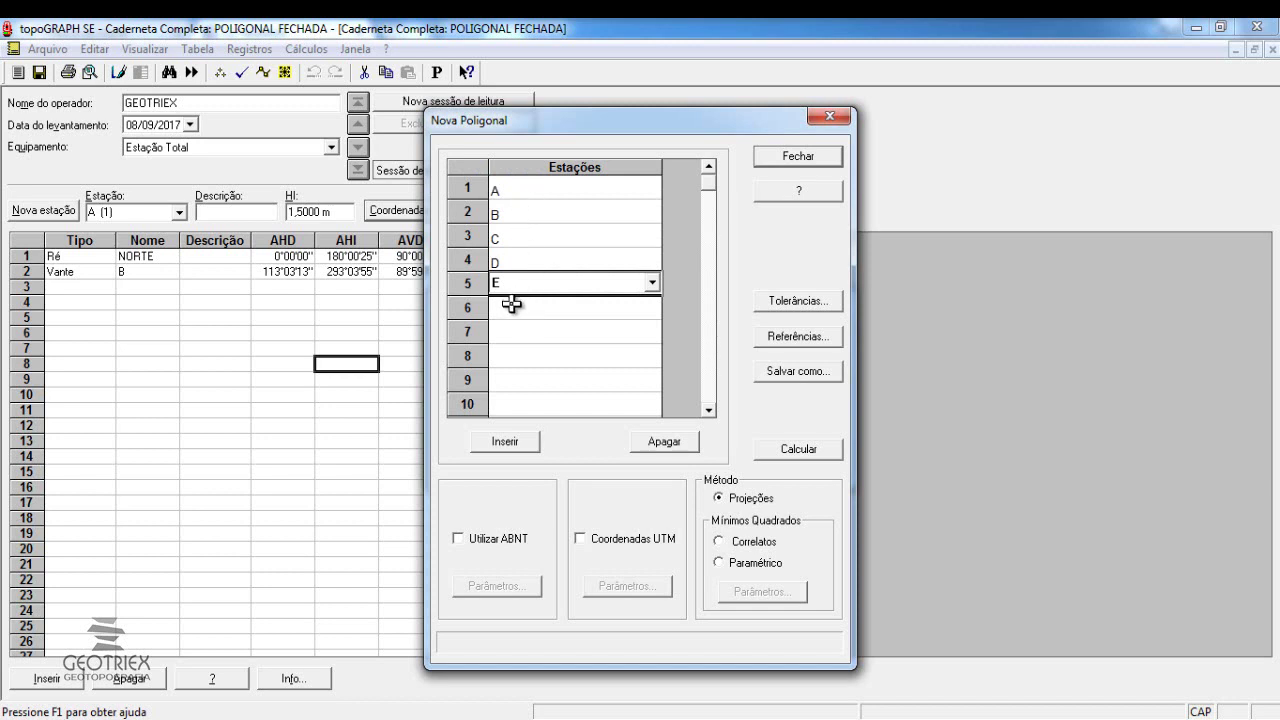
pyautogui.click(514, 310)
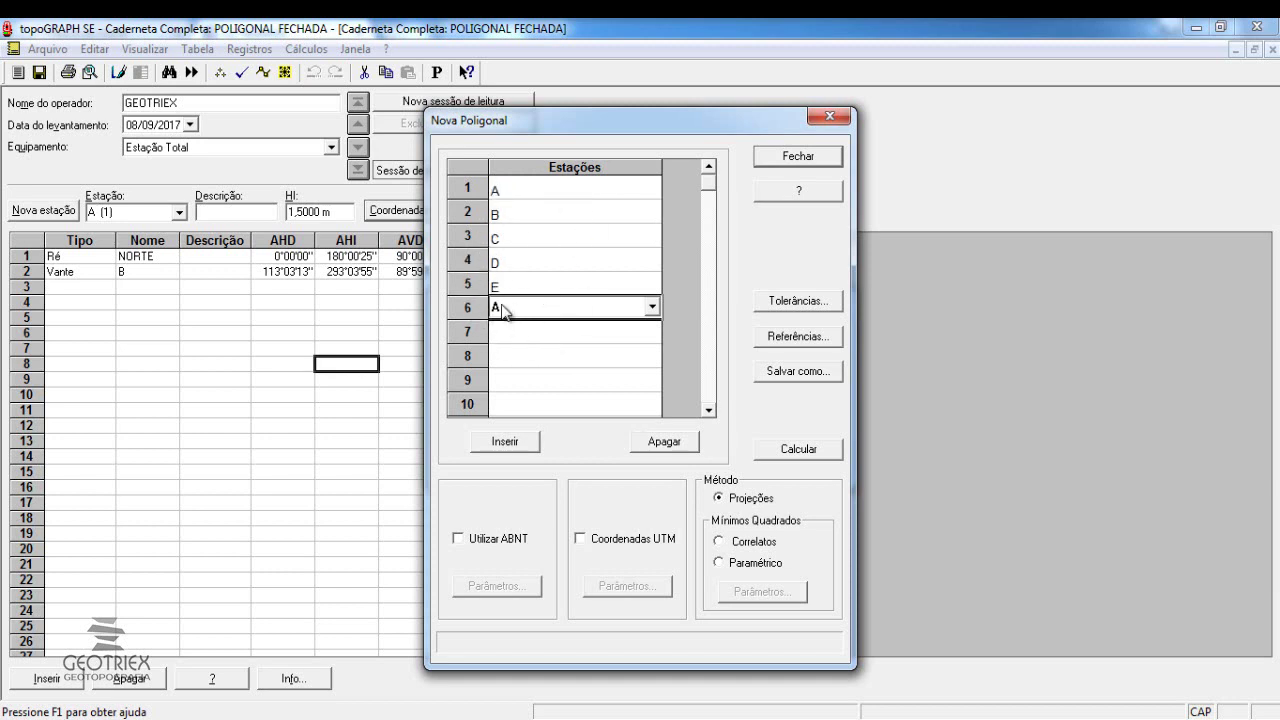
# - Set the traverse tolerances to Angular 0°00'05", Altimétrica 10 mm and Relativa linear 1:25000, dismissing the Windows color scheme prompt
pyautogui.click(786, 302)
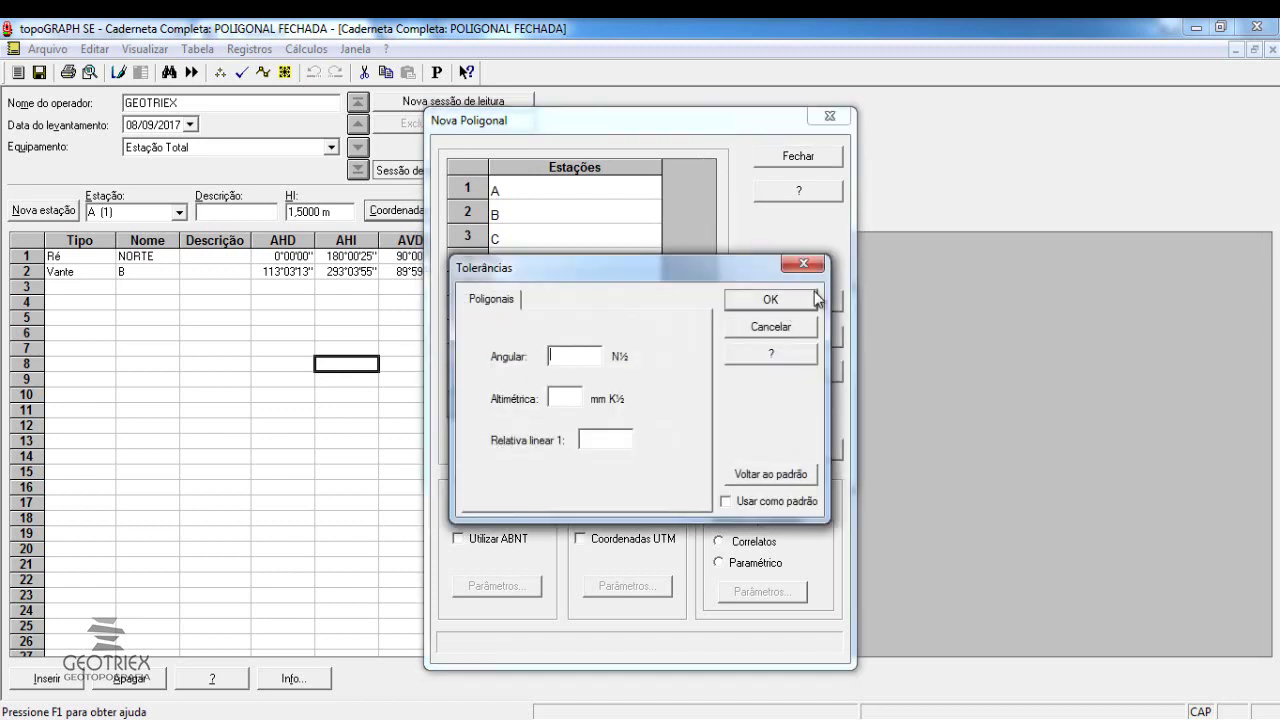
pyautogui.write('0,0005')
pyautogui.press('Tab')
pyautogui.write('10')
pyautogui.press('Tab')
pyautogui.write('25000')
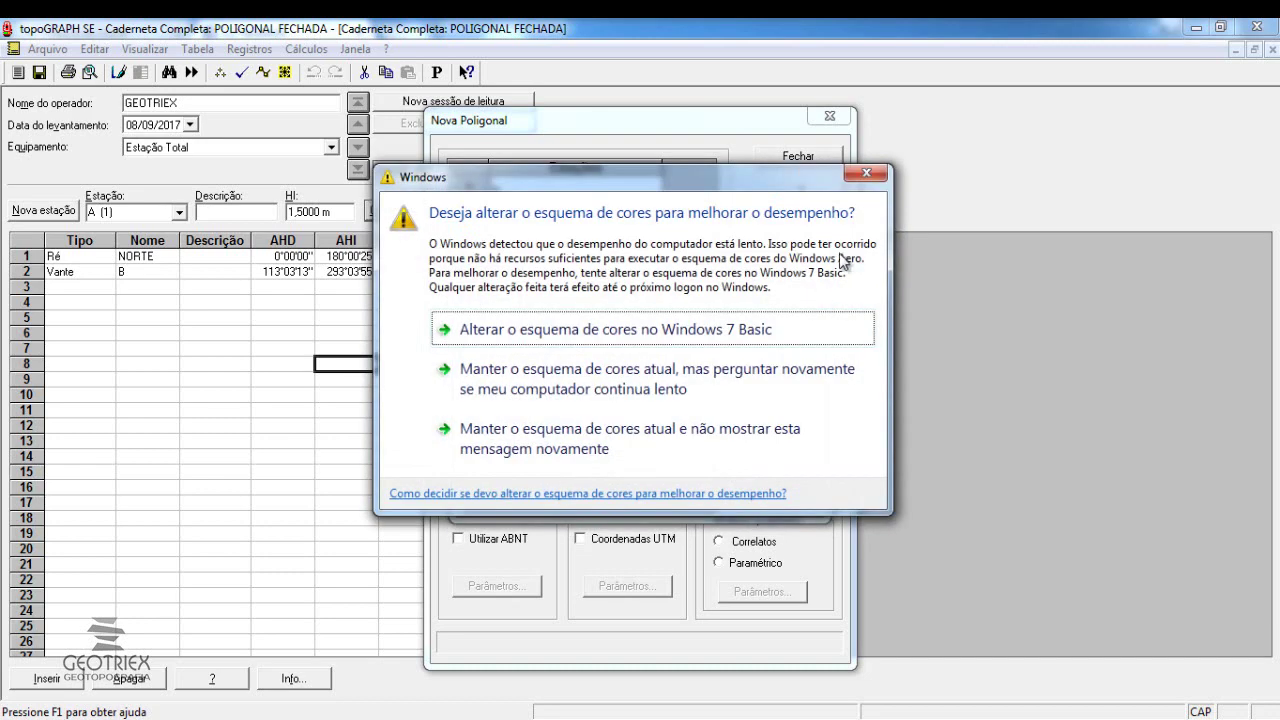
pyautogui.click(862, 176)
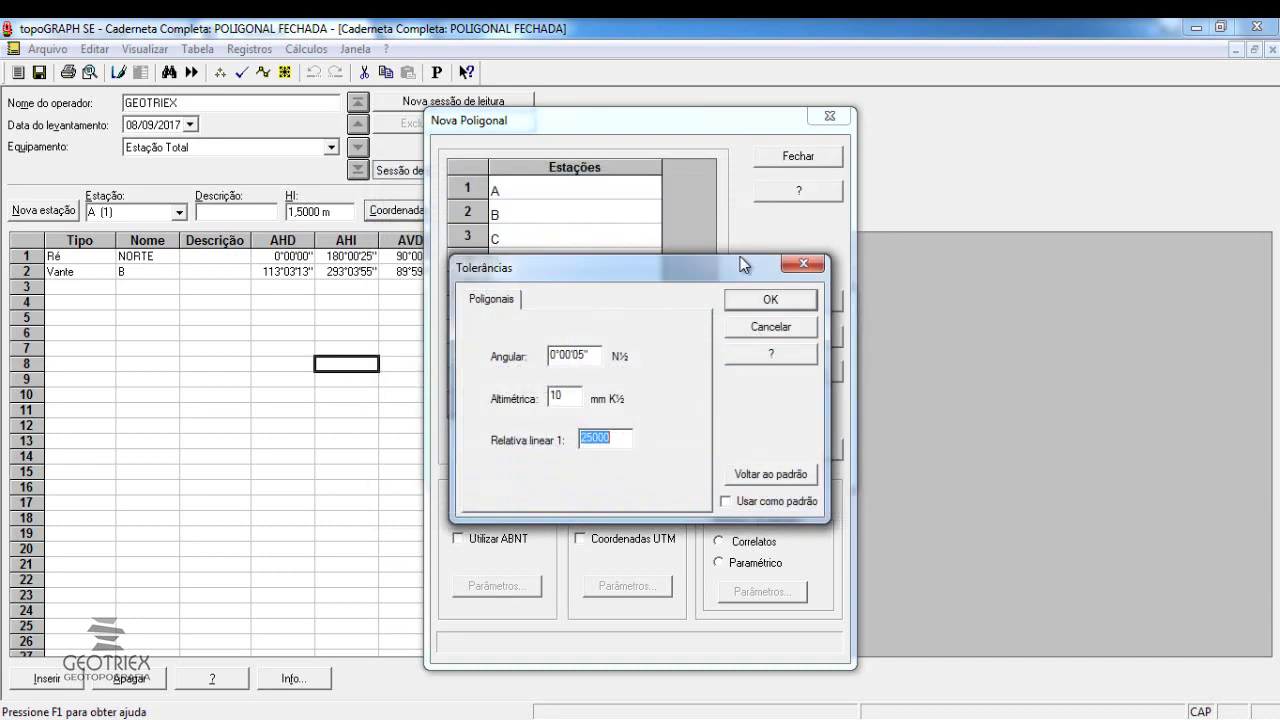
pyautogui.click(775, 302)
pyautogui.click(770, 300)
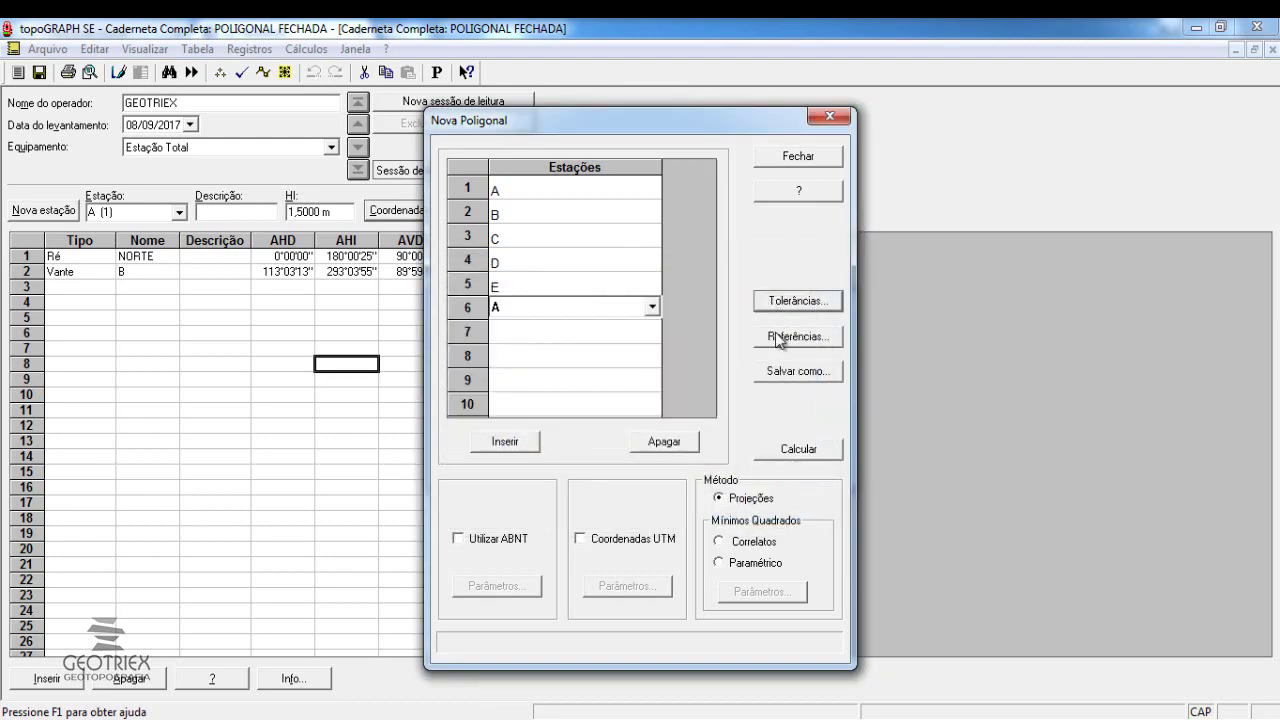
# - Set NORTE as both the departure and arrival reference of the traverse, dismissing the Windows color scheme prompt
pyautogui.click(786, 338)
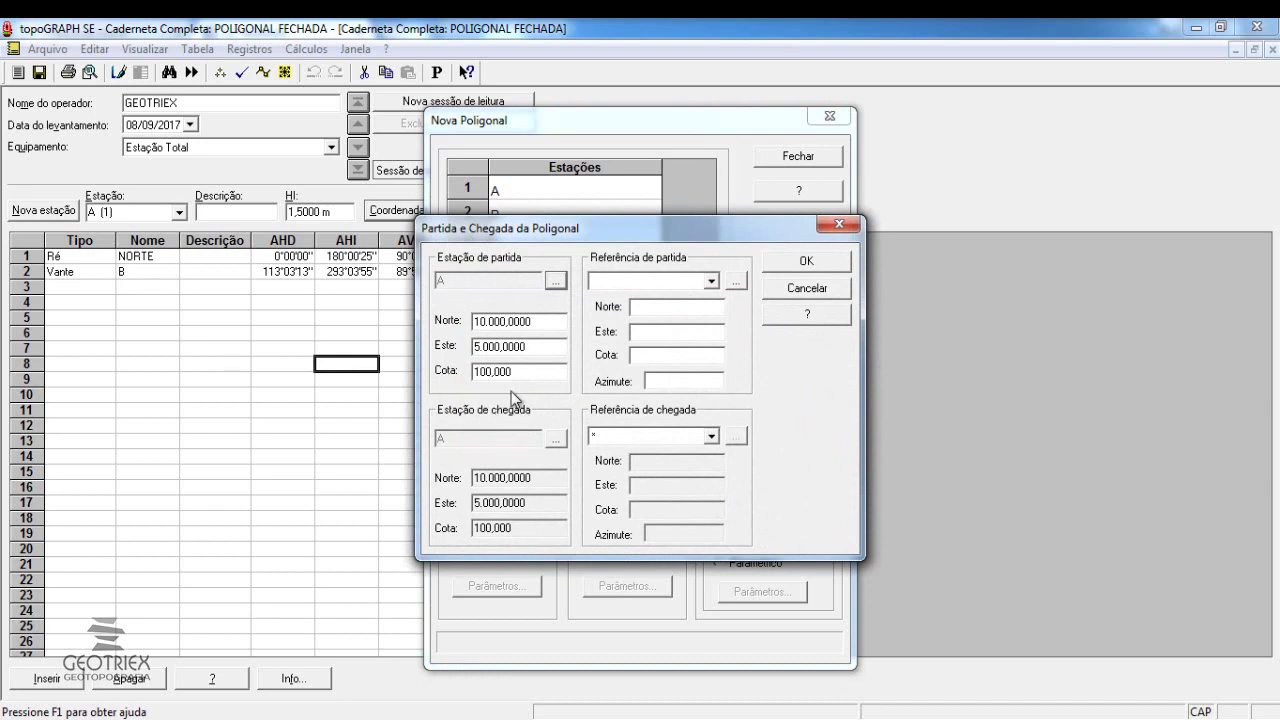
pyautogui.click(711, 281)
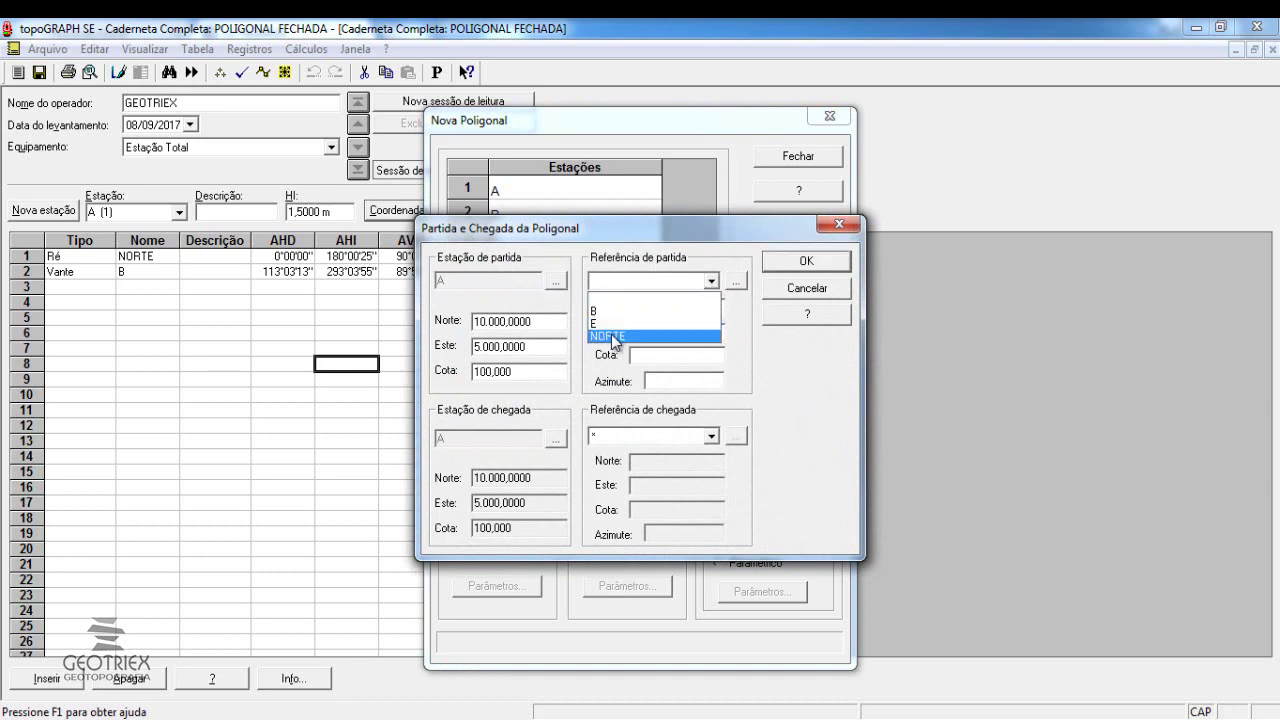
pyautogui.click(613, 338)
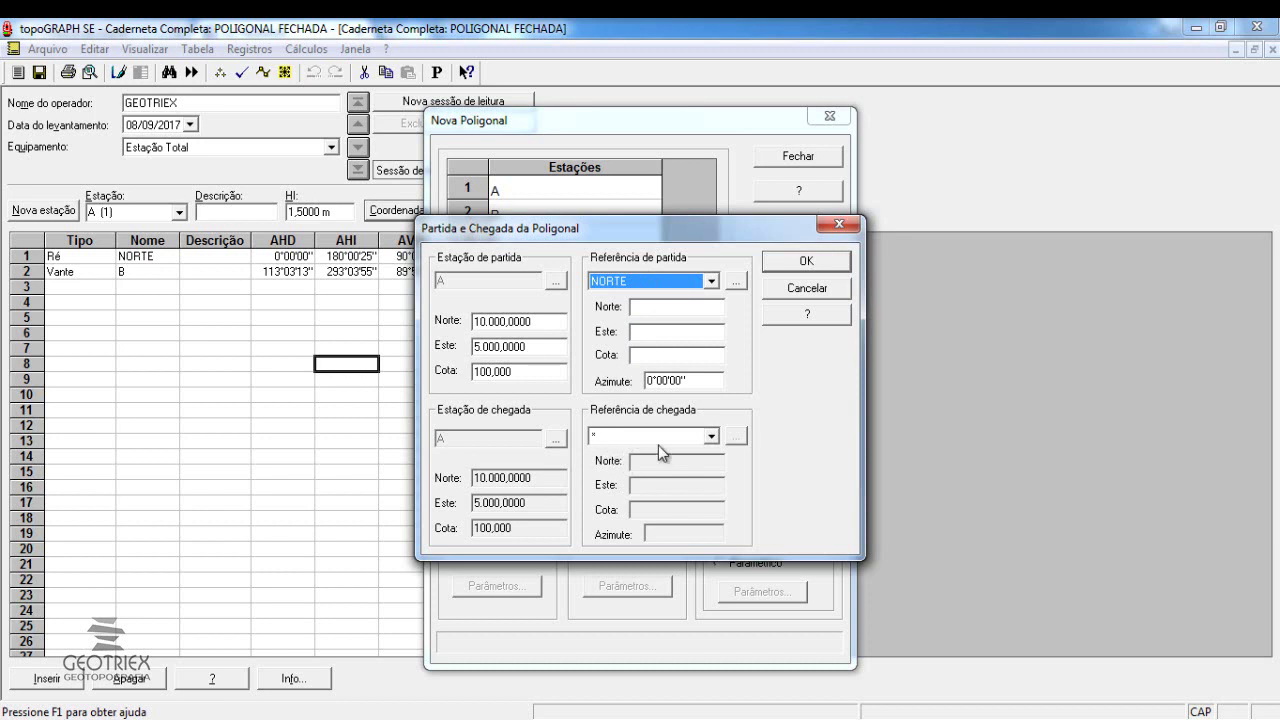
pyautogui.click(711, 437)
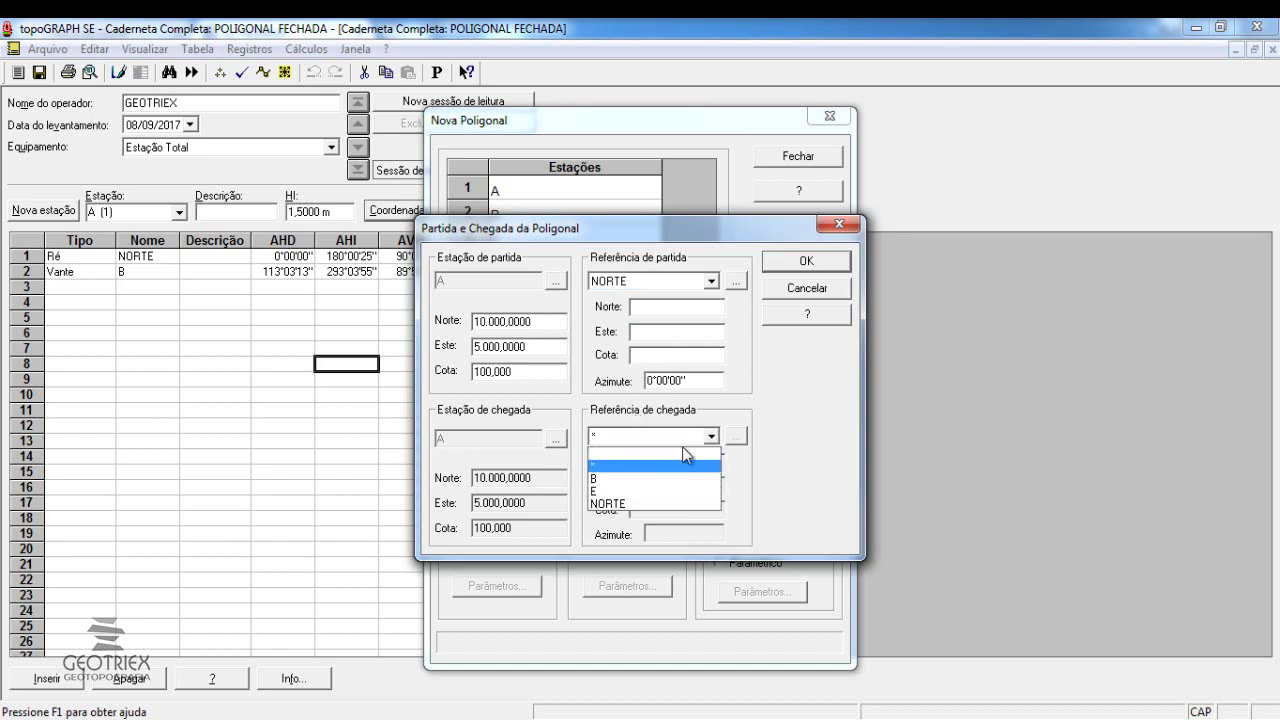
pyautogui.click(618, 504)
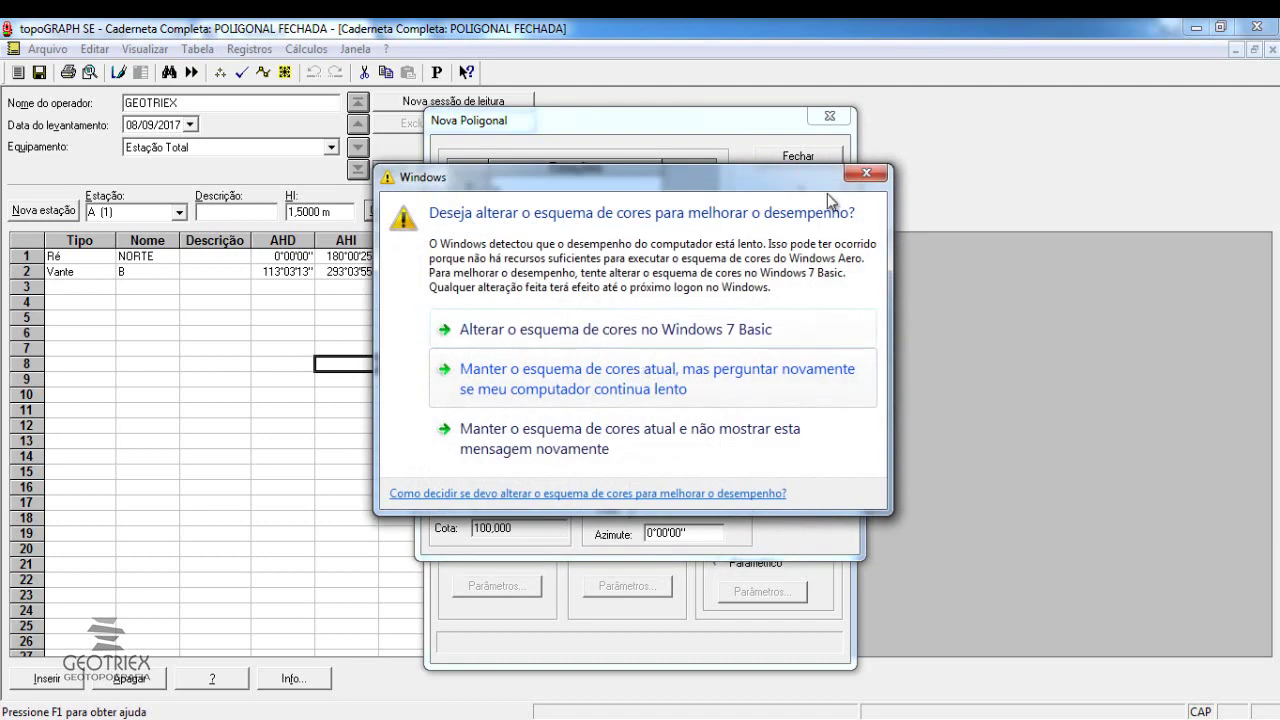
pyautogui.click(860, 184)
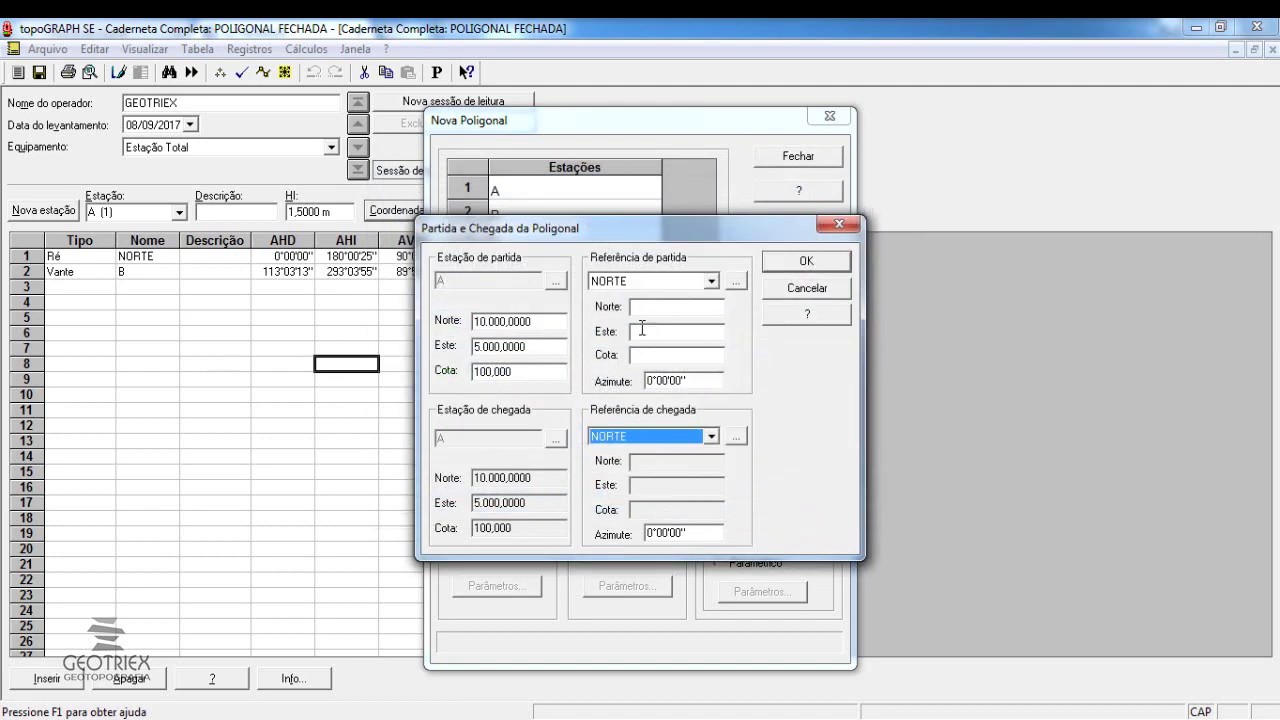
pyautogui.click(779, 262)
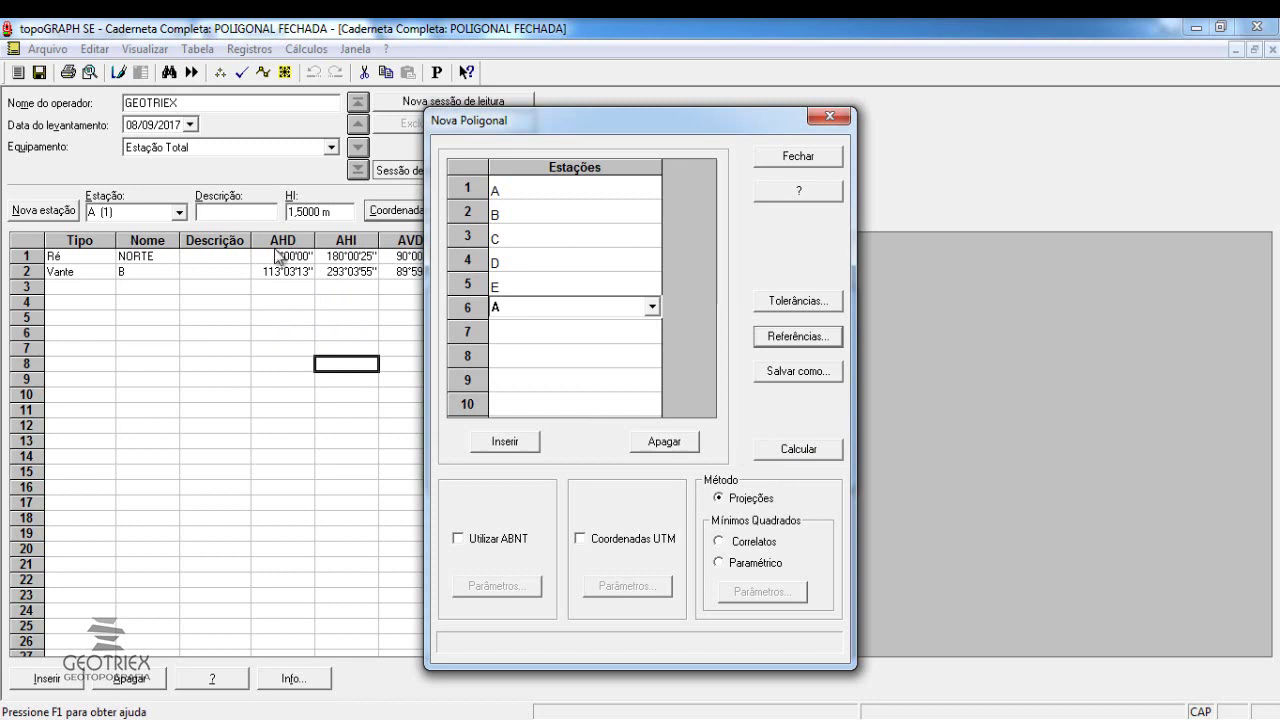
# - Calculate the traverse by the Projeções method, distributing the angular, altimetric and relative errors, and close the closure data
pyautogui.click(789, 450)
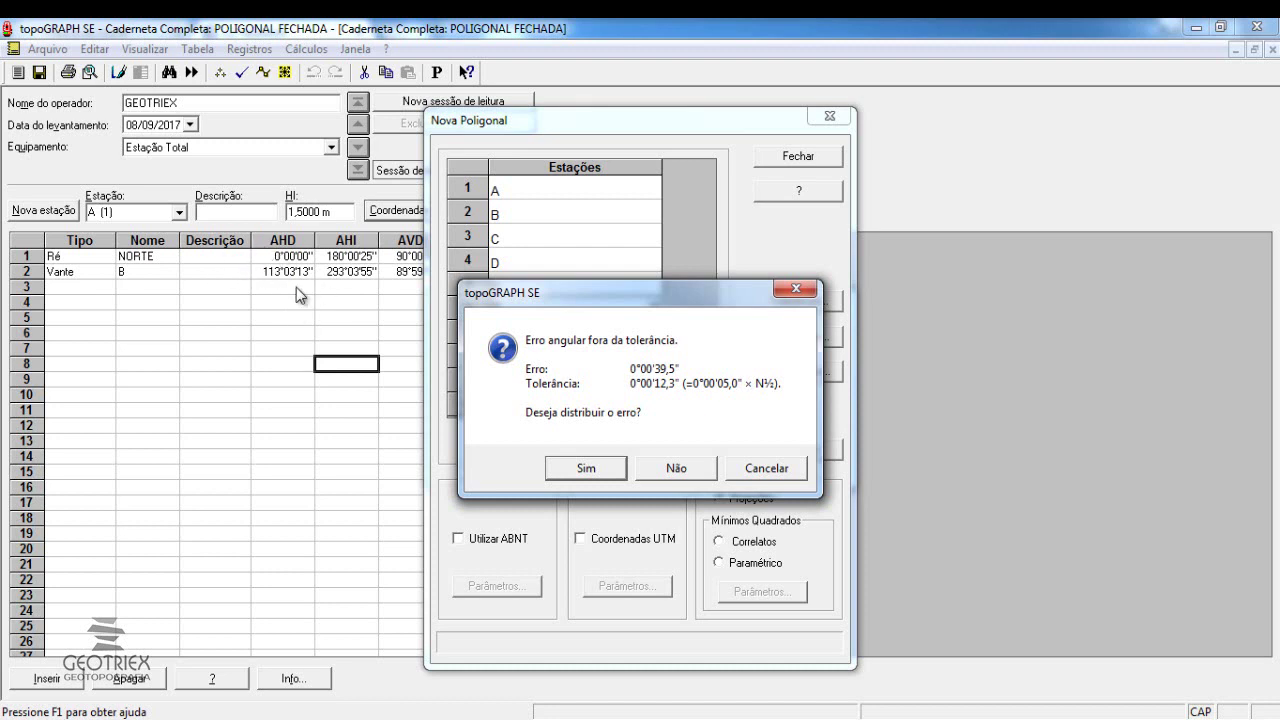
pyautogui.click(577, 470)
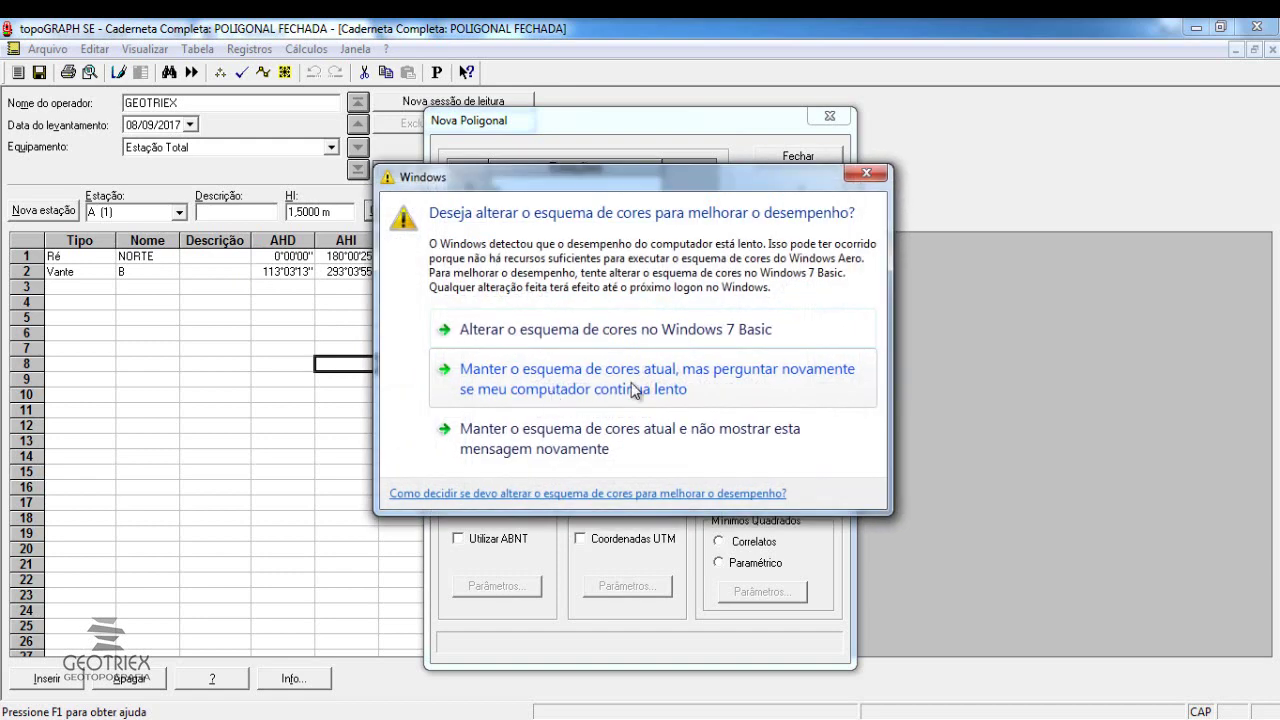
pyautogui.click(866, 174)
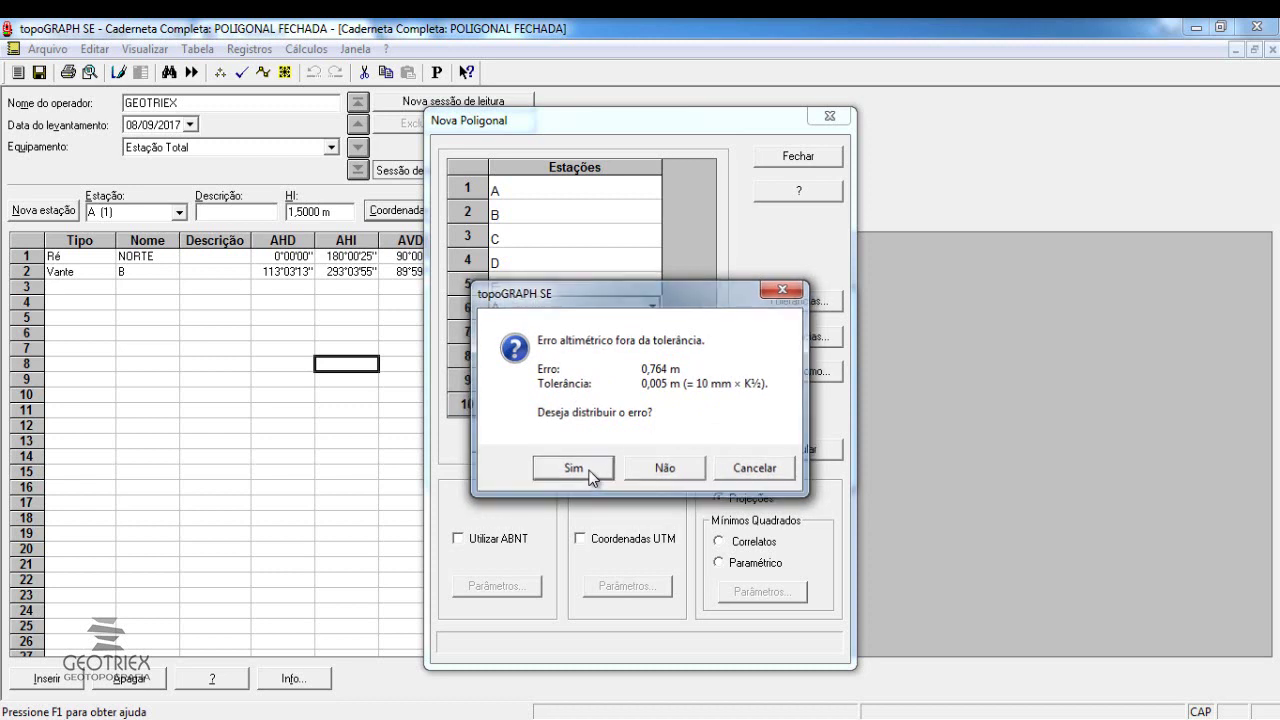
pyautogui.click(572, 468)
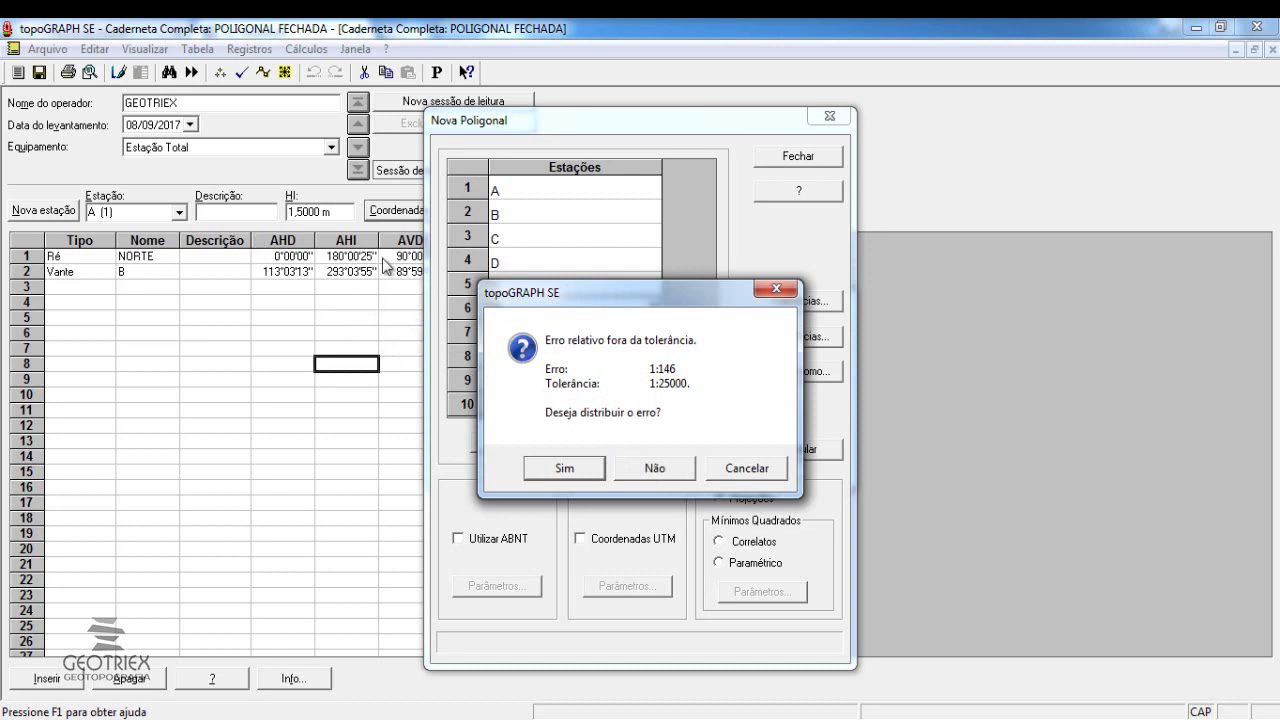
pyautogui.click(560, 470)
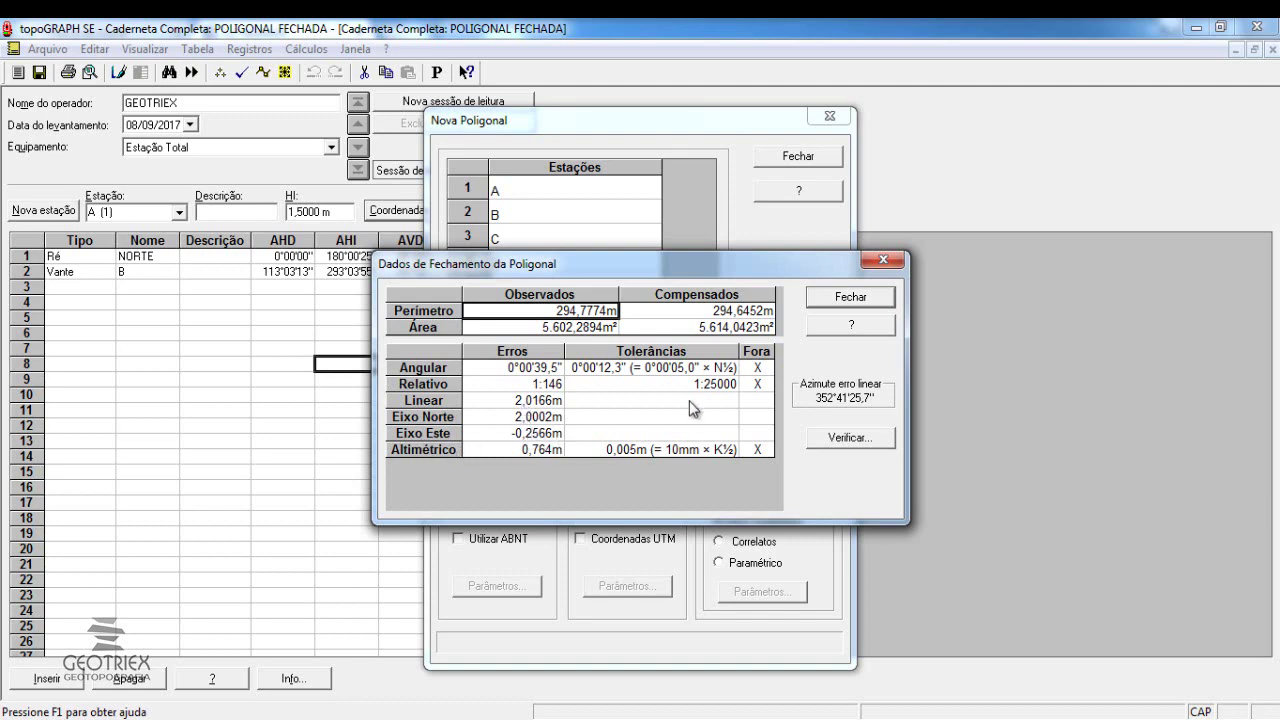
pyautogui.click(864, 297)
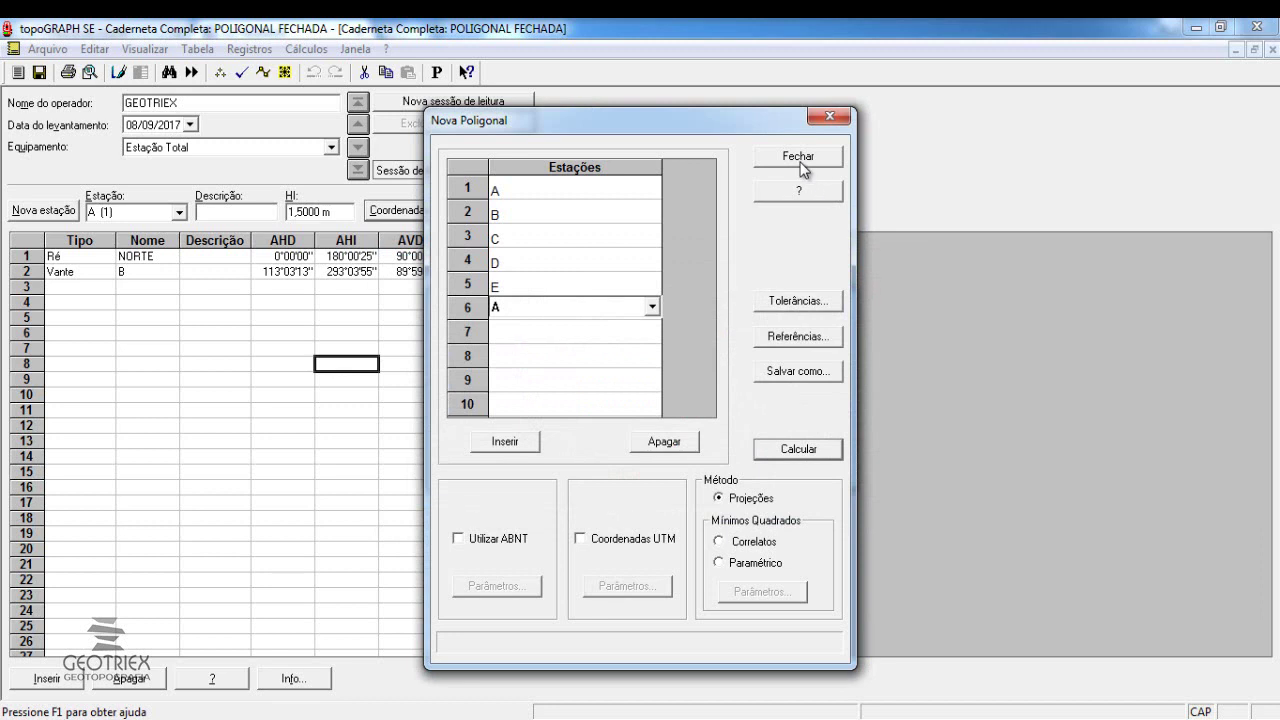
# - Close the new traverse and save it under the name POLIGONAL FECHADA
pyautogui.click(799, 163)
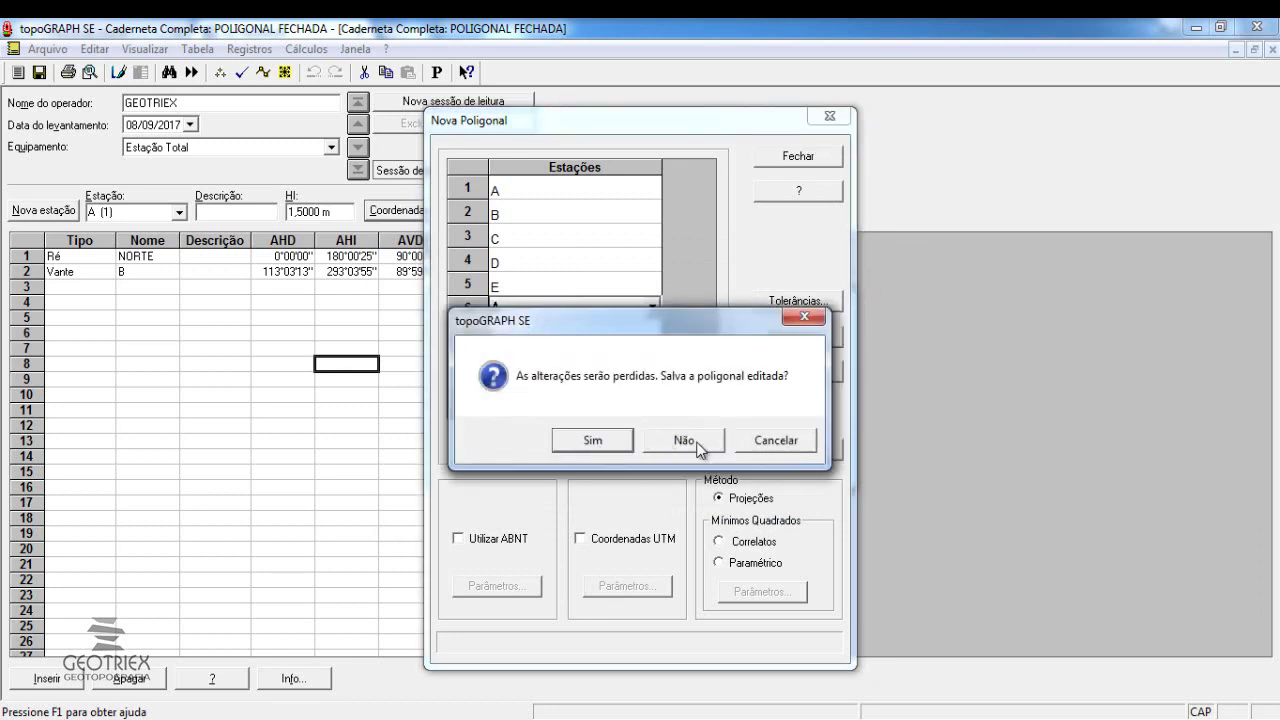
pyautogui.click(592, 437)
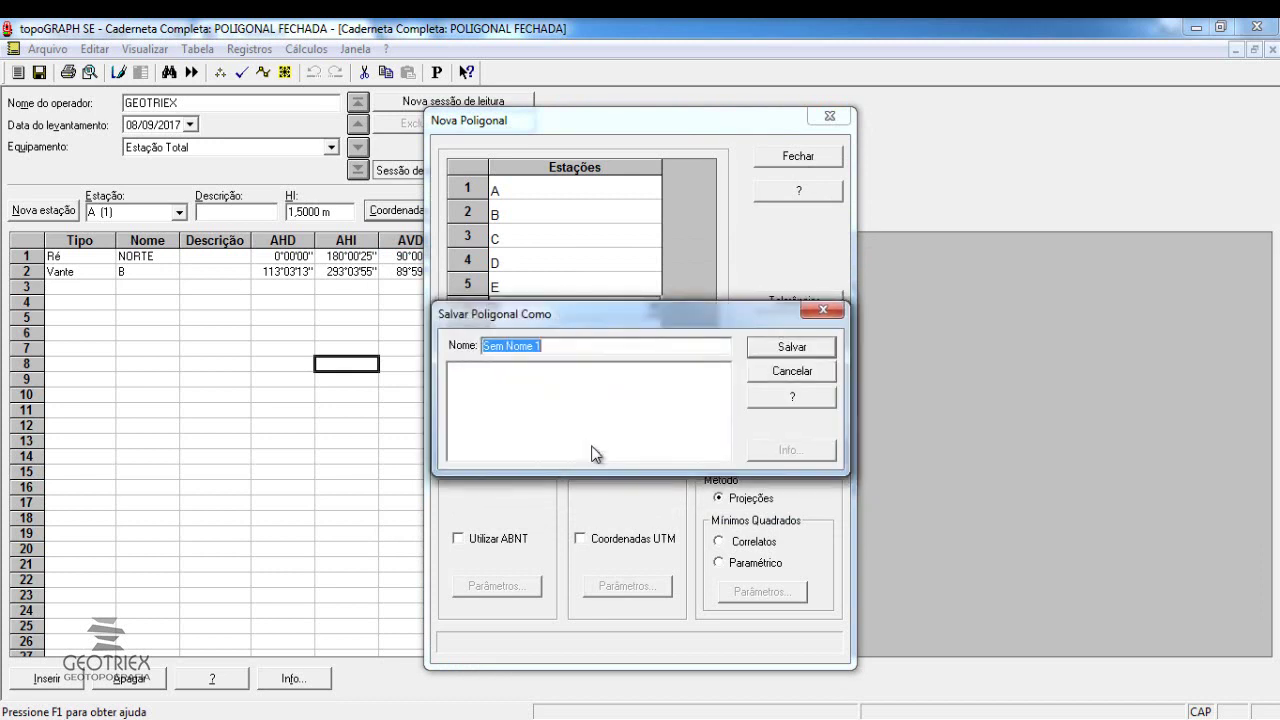
pyautogui.write('POLIGO')
pyautogui.write('NAL FECHADA')
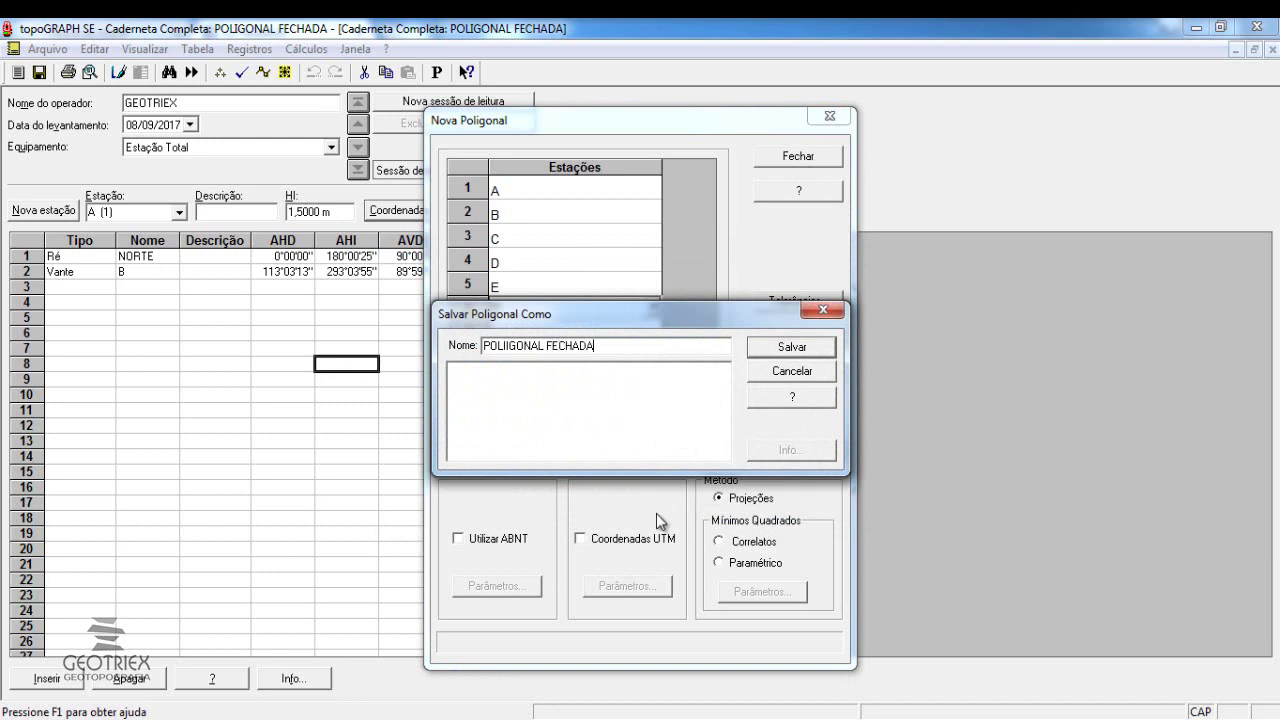
pyautogui.click(508, 346)
pyautogui.press('BackSpace')
pyautogui.click(818, 348)
pyautogui.click(820, 346)
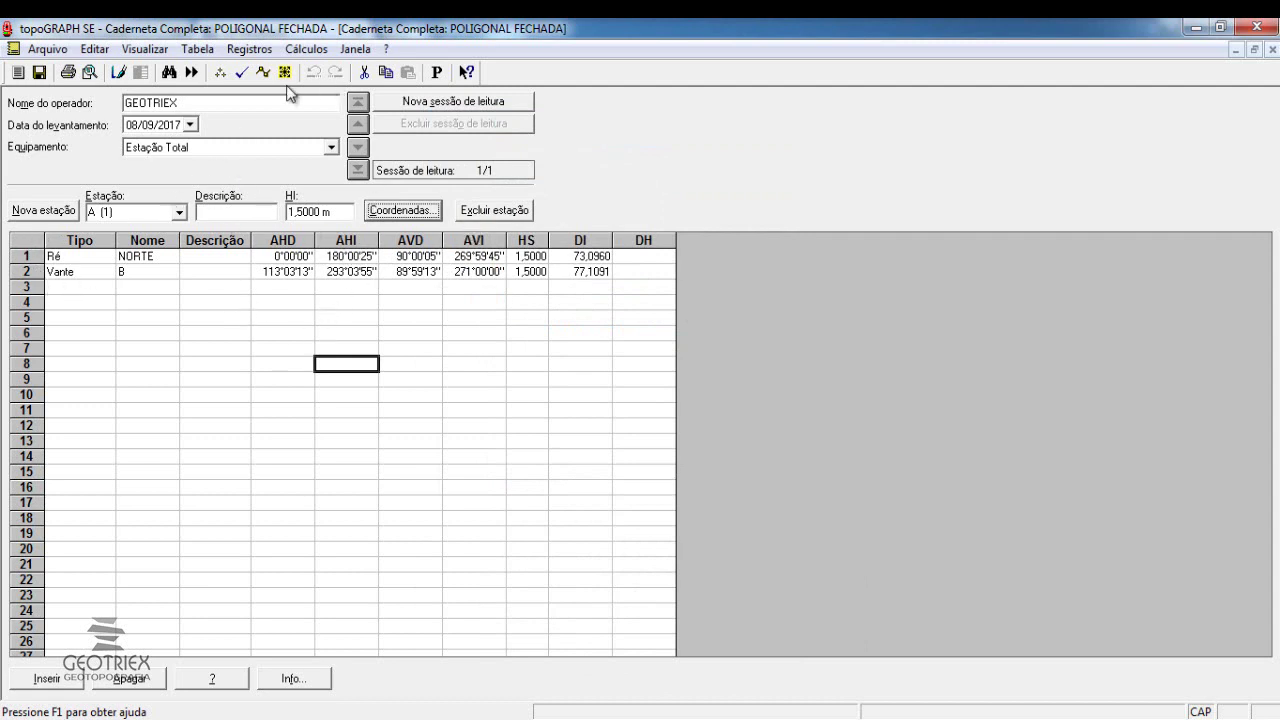
# - Start another new traverse alongside POLIGONAL FECHADA with the stations A, B, C, D, E, A
pyautogui.click(261, 72)
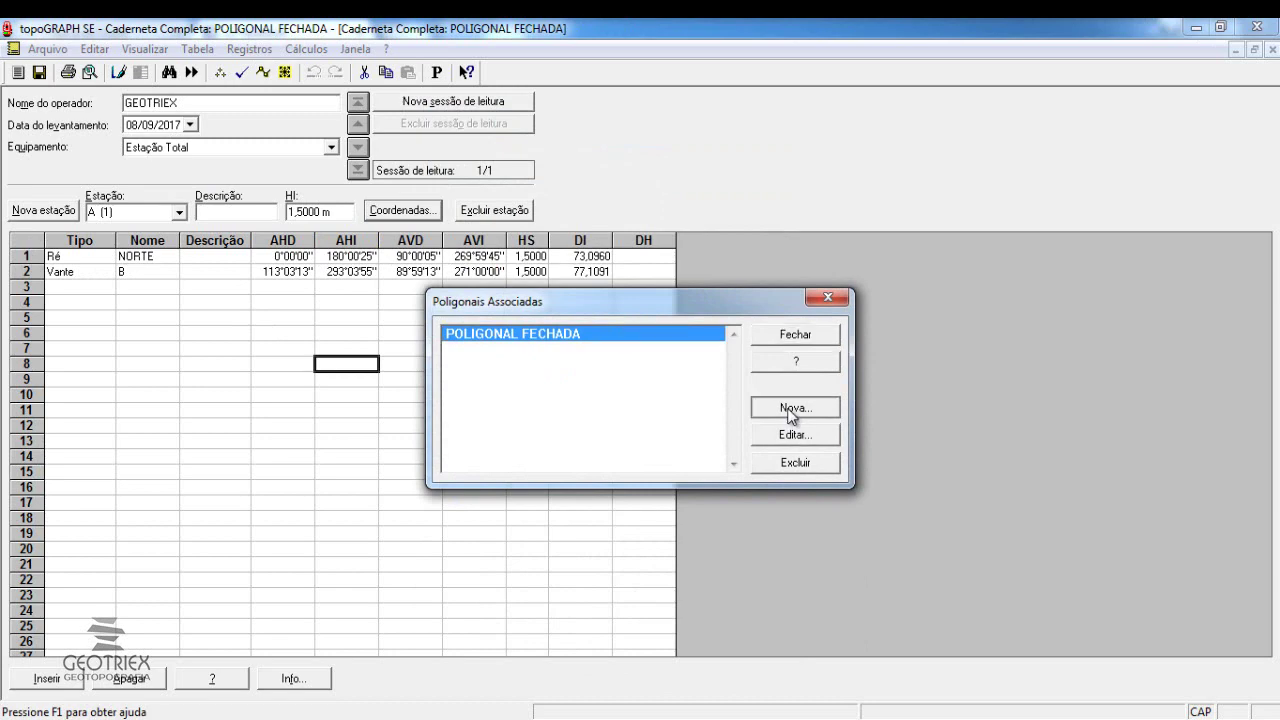
pyautogui.click(791, 408)
pyautogui.click(818, 340)
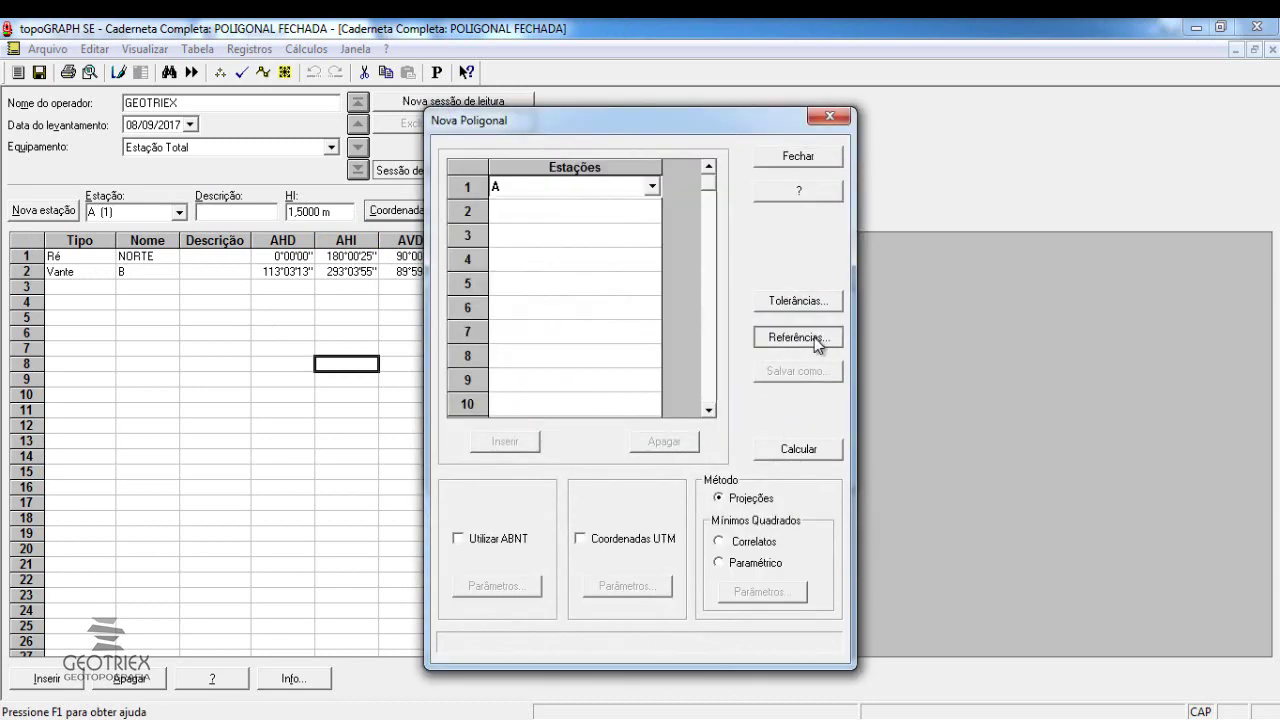
pyautogui.click(744, 443)
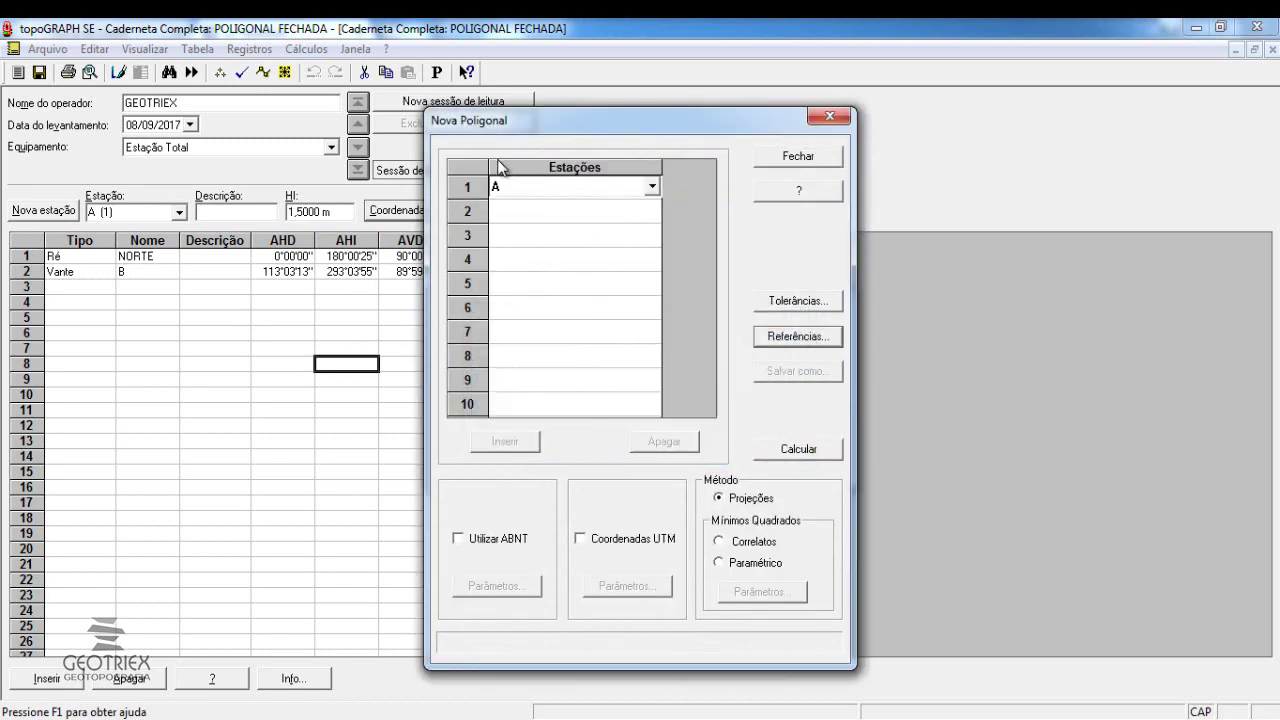
pyautogui.click(515, 217)
pyautogui.click(512, 237)
pyautogui.click(511, 258)
pyautogui.click(508, 284)
pyautogui.click(508, 308)
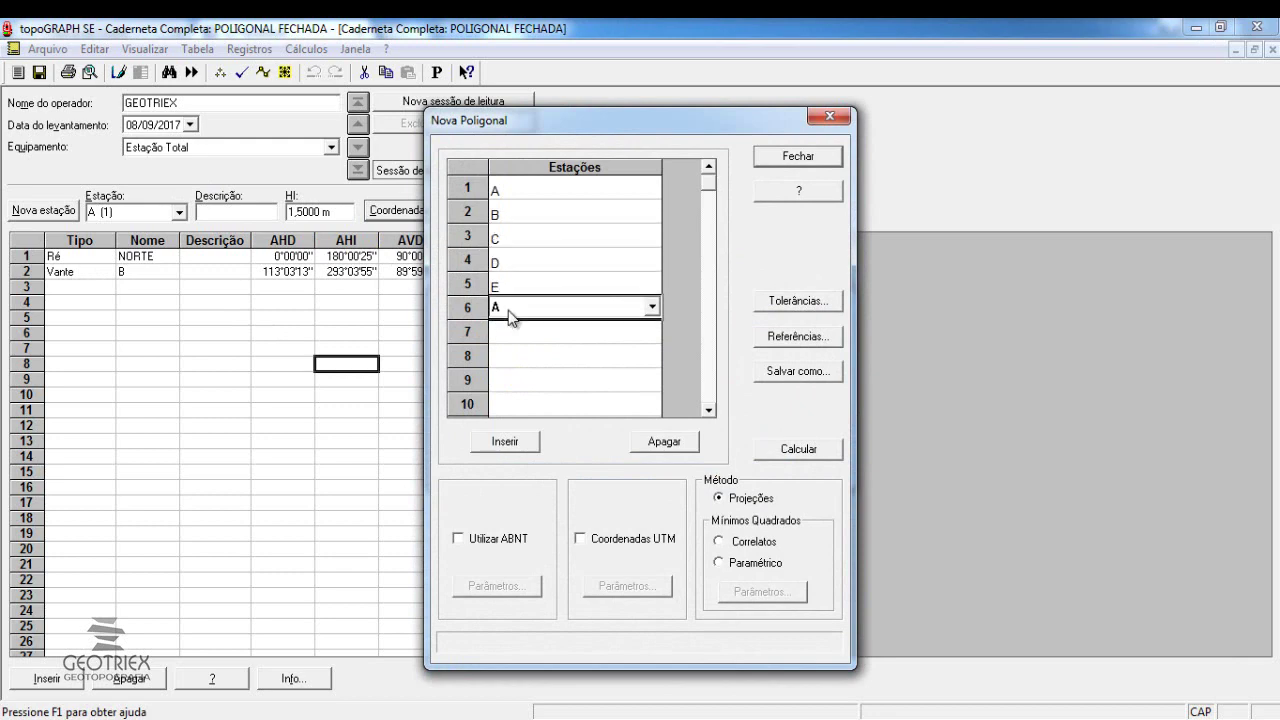
# - Try to accept the second traverse's references with Referência de partida left blank, and cancel the reference settings
pyautogui.click(806, 342)
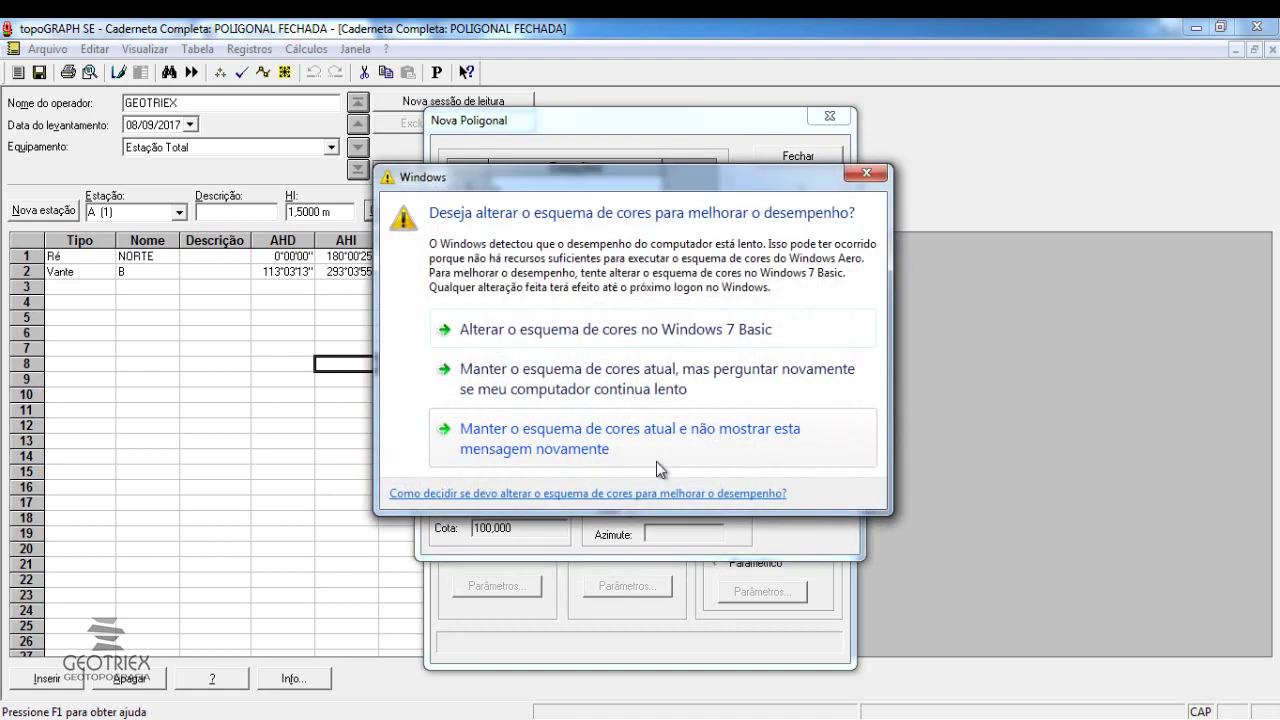
pyautogui.click(748, 378)
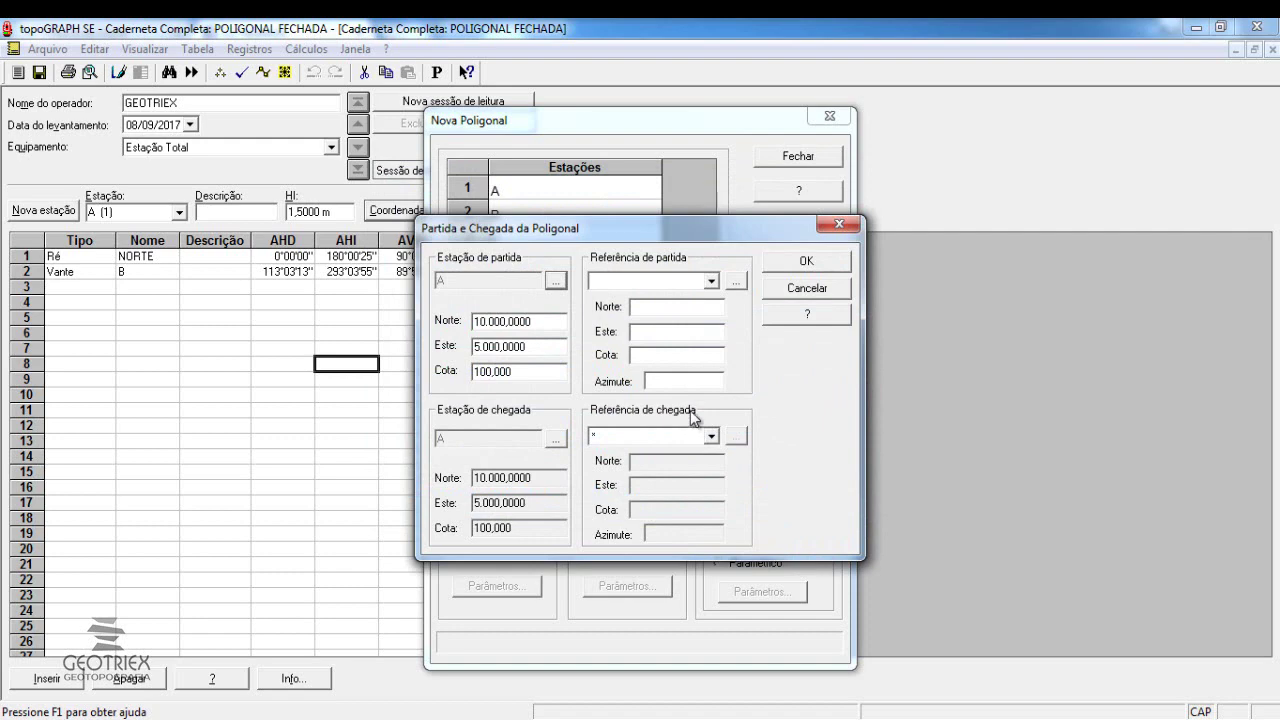
pyautogui.click(810, 262)
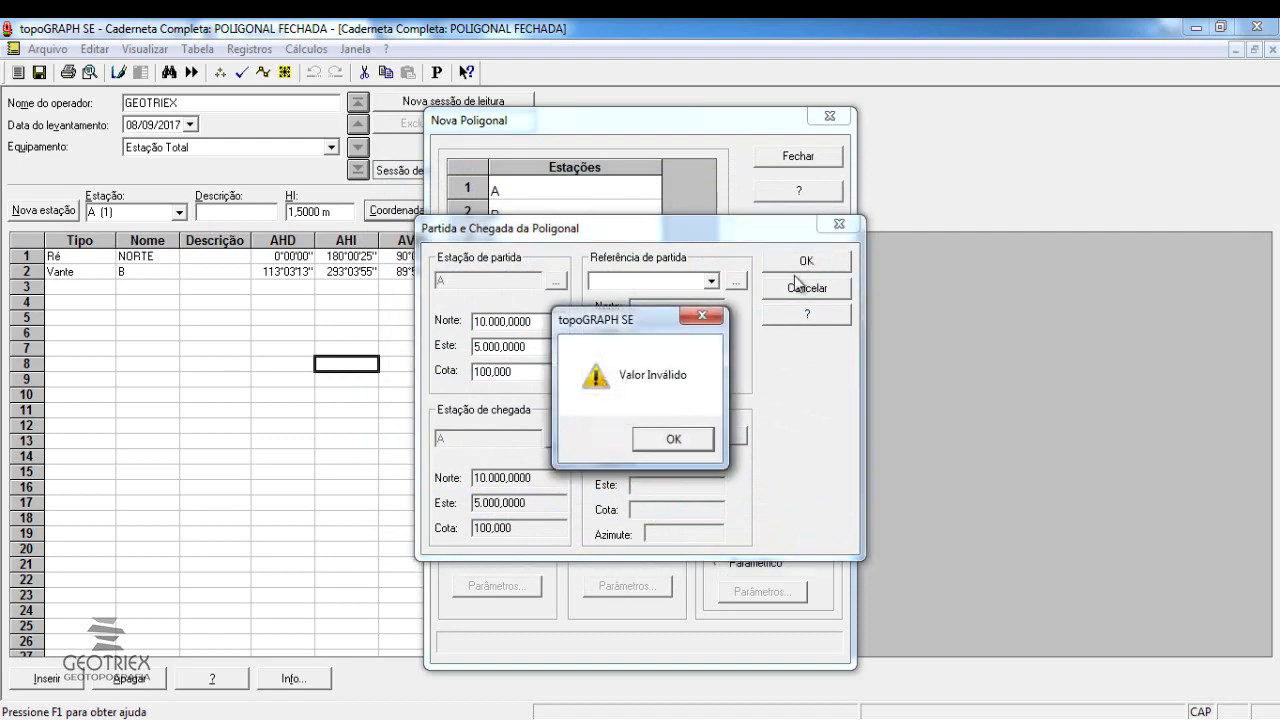
pyautogui.click(666, 438)
pyautogui.click(807, 292)
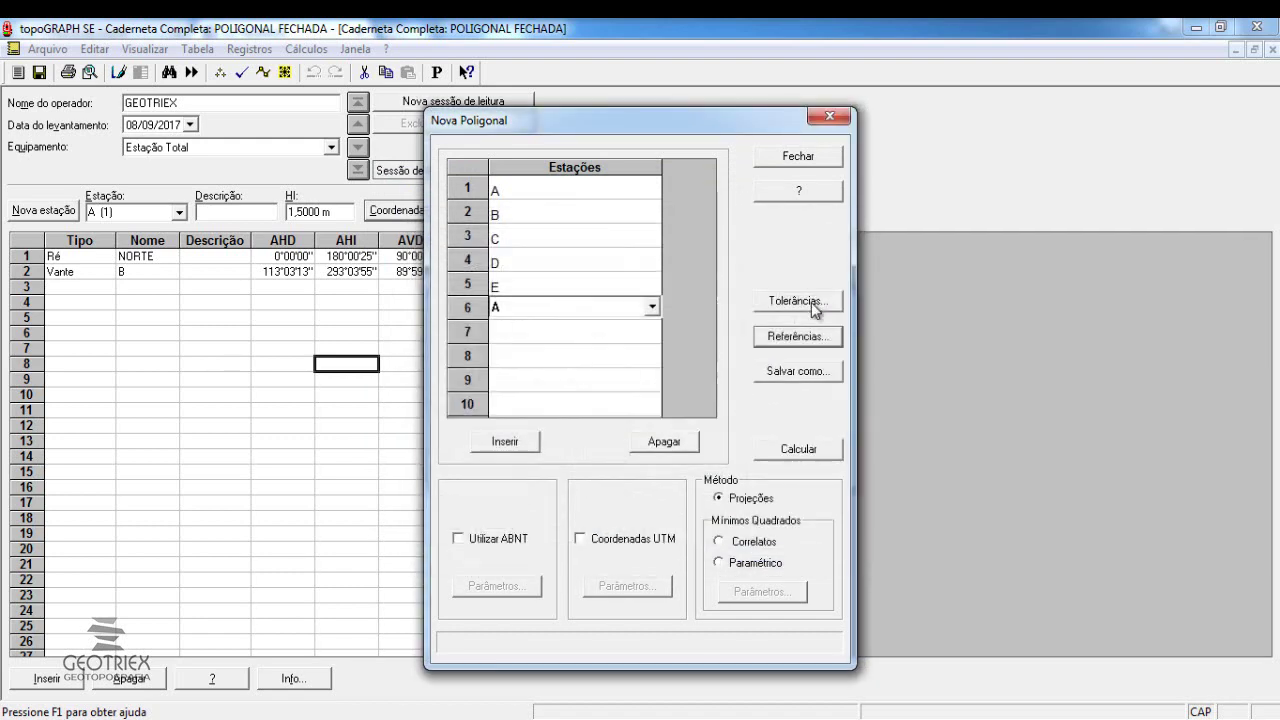
# - Discard the second traverse without saving it and close the list of associated traverses
pyautogui.click(809, 157)
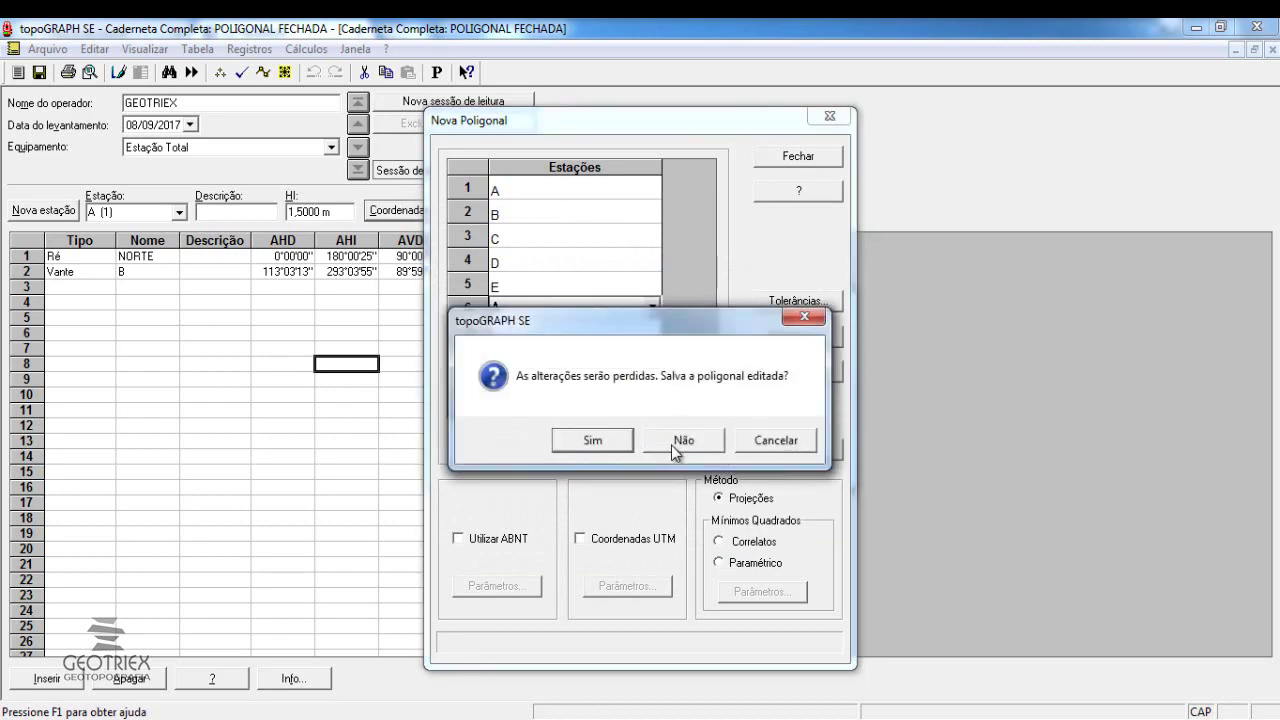
pyautogui.click(671, 445)
pyautogui.click(798, 333)
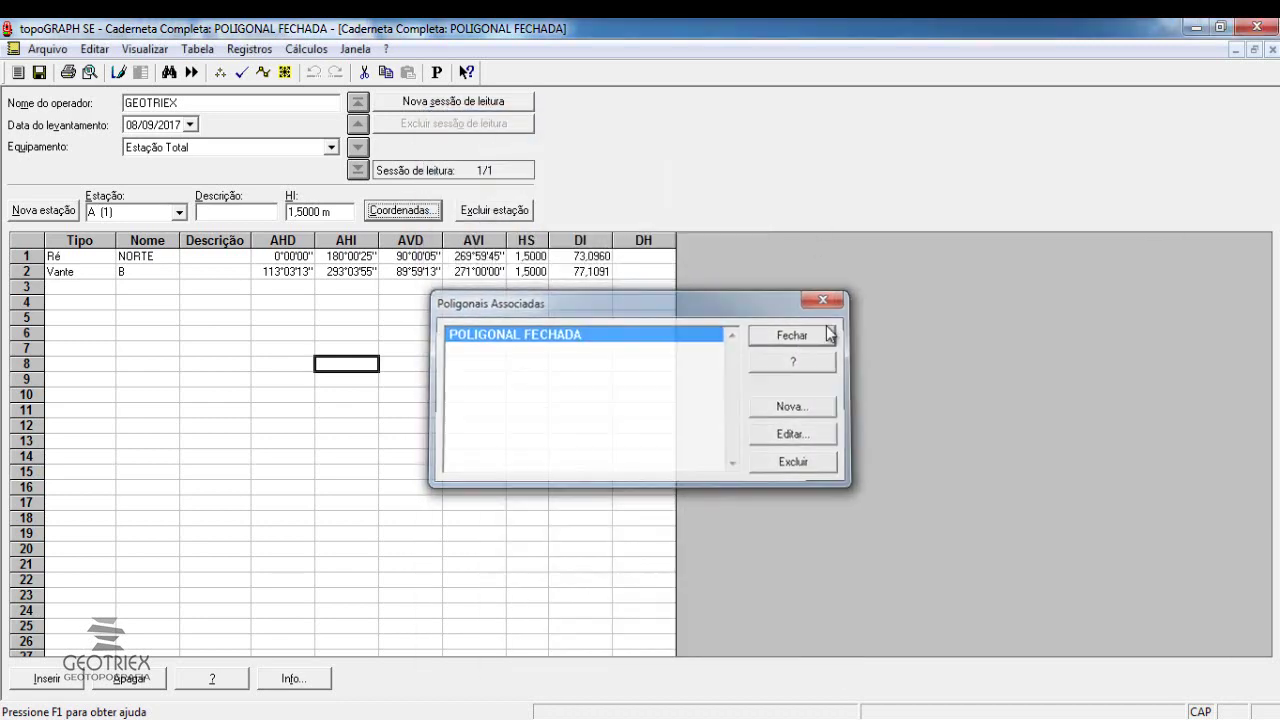
# - Save the POLIGONAL FECHADA field notebook and close it to return to the project
pyautogui.click(42, 76)
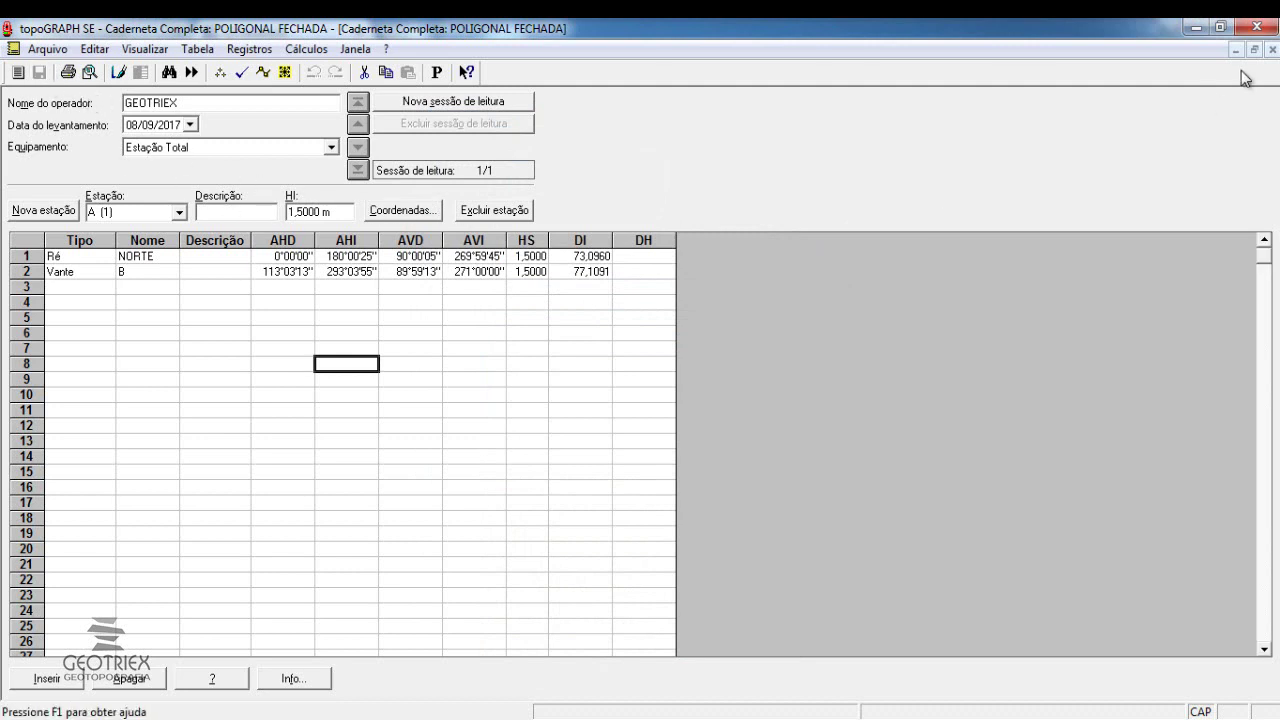
pyautogui.click(1272, 49)
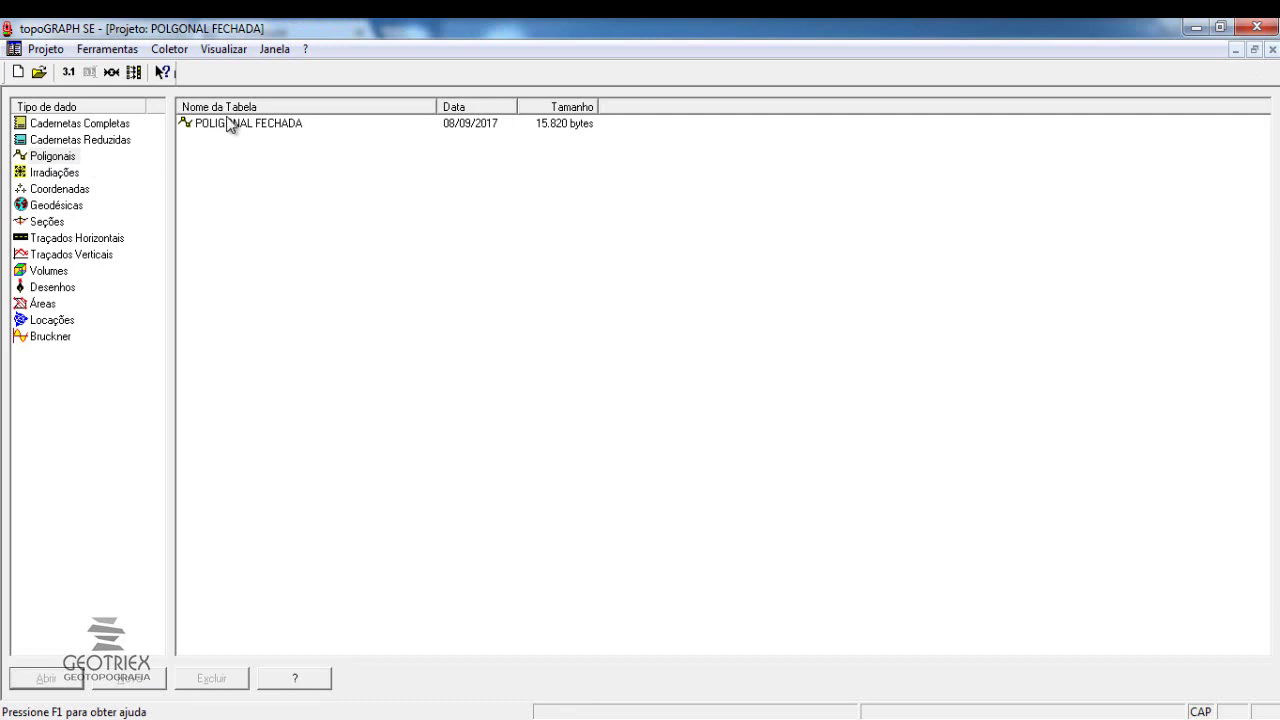
# - Create a new blank drawing under the project's Desenhos data type
pyautogui.click(60, 289)
pyautogui.click(130, 684)
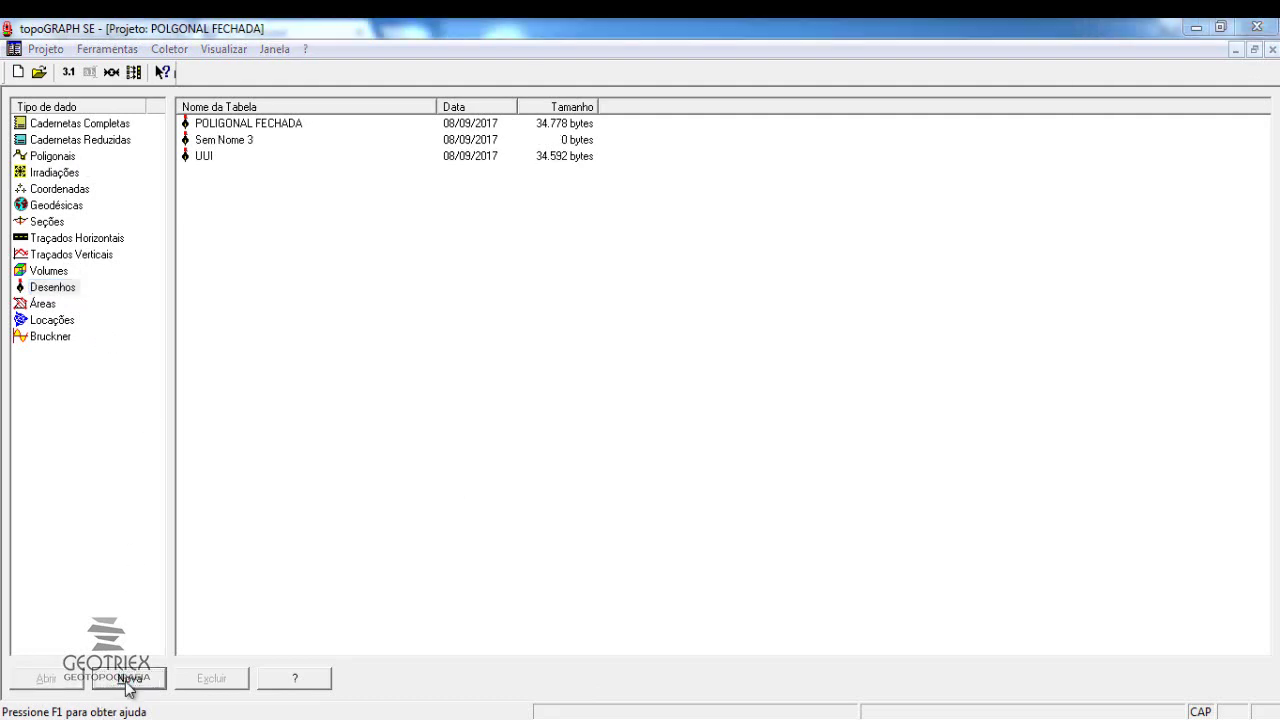
pyautogui.click(772, 404)
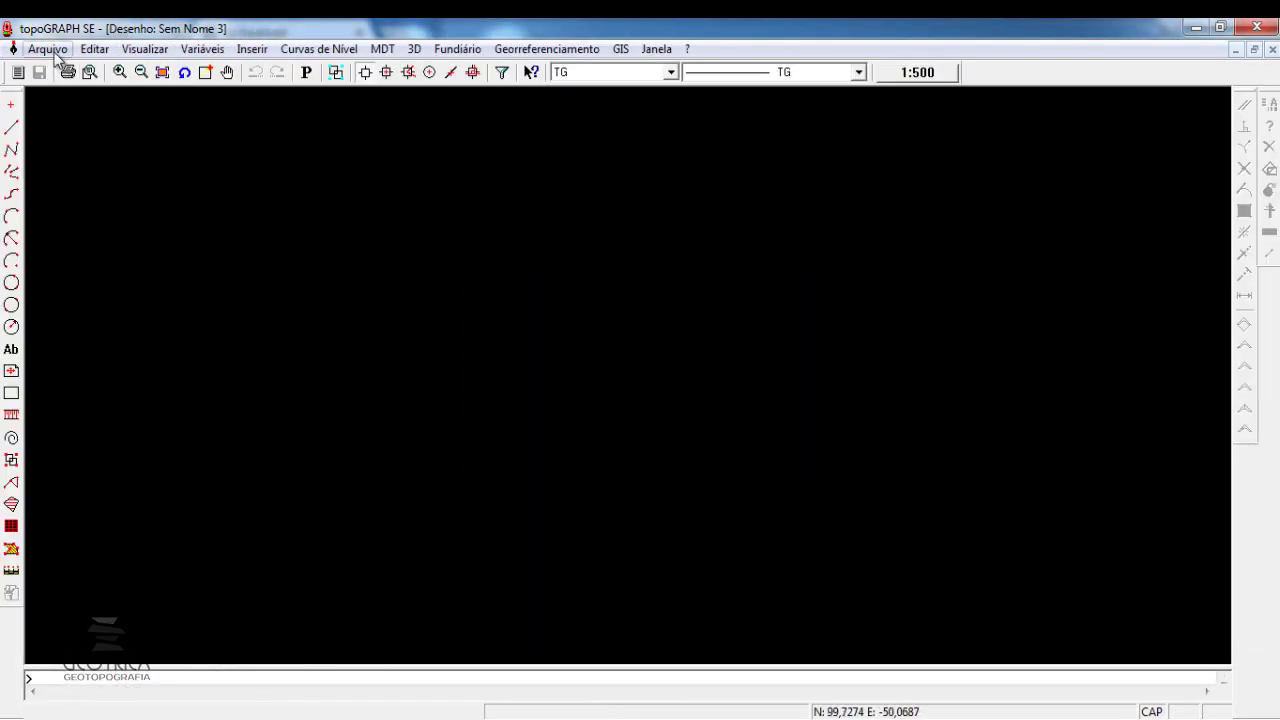
# - Set up loading points into the drawing with Automático enabled and Poligonais as the table type
pyautogui.click(54, 52)
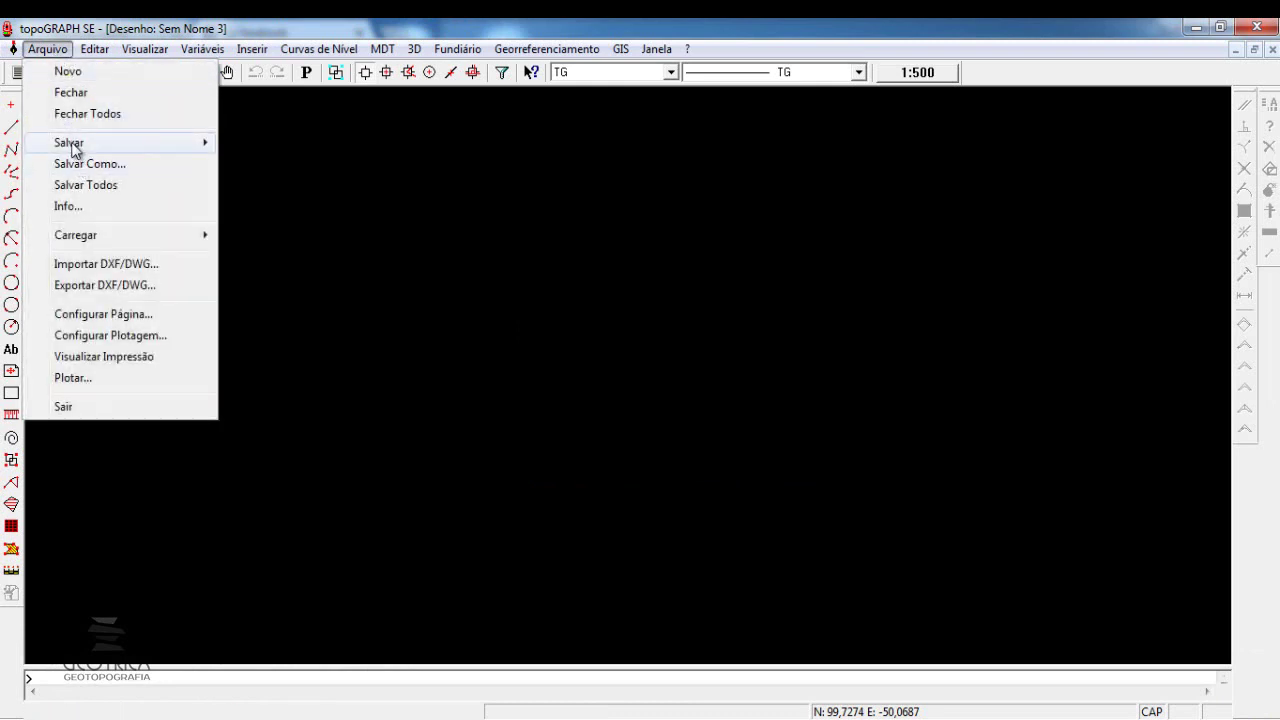
pyautogui.moveTo(71, 240)
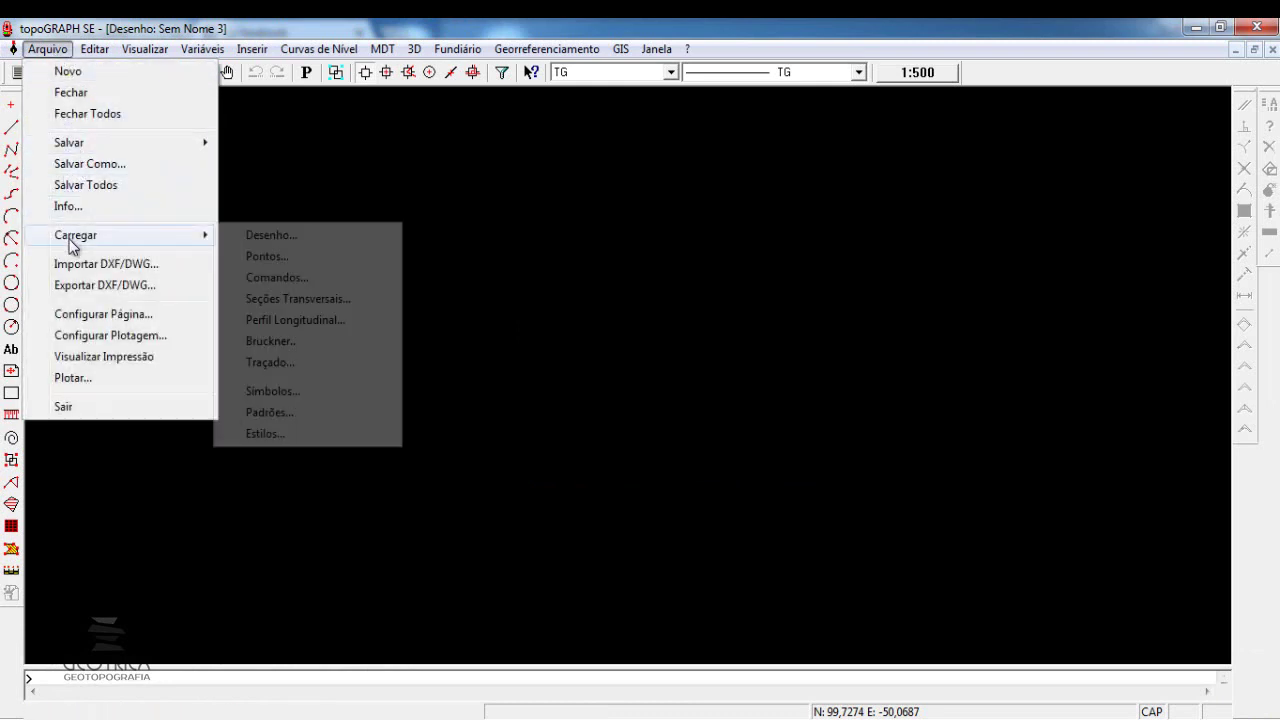
pyautogui.click(257, 258)
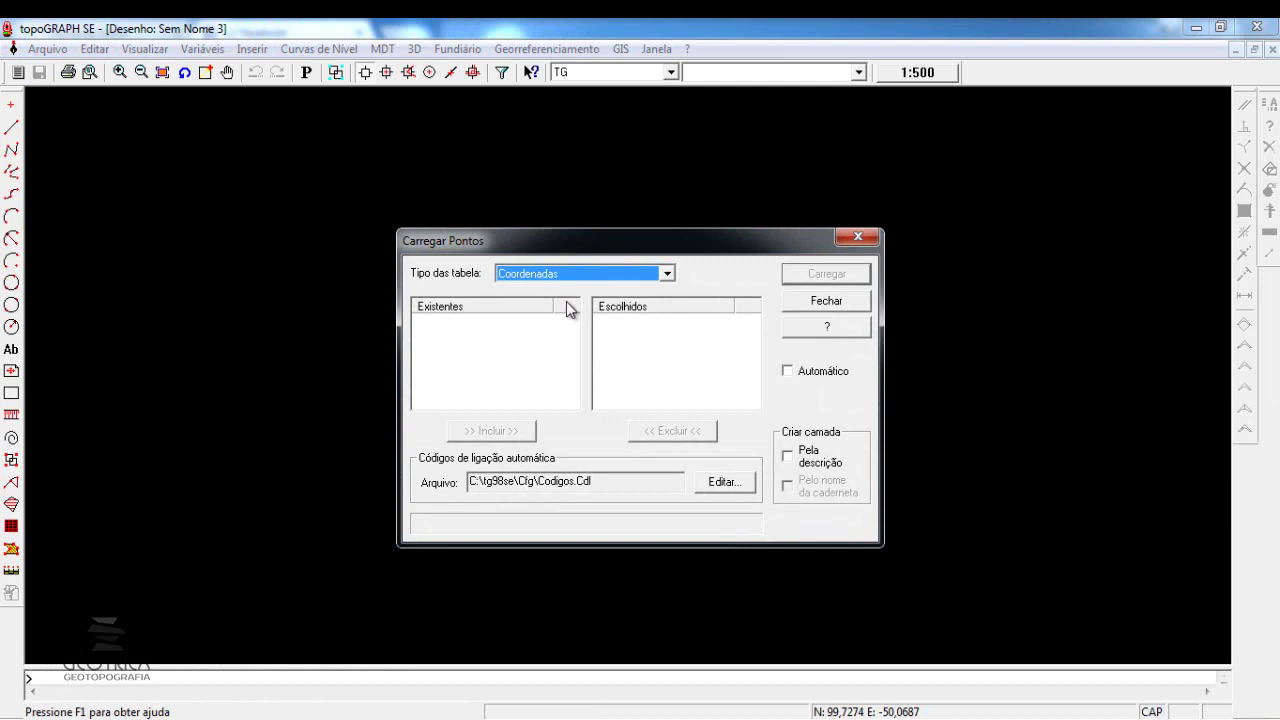
pyautogui.click(790, 375)
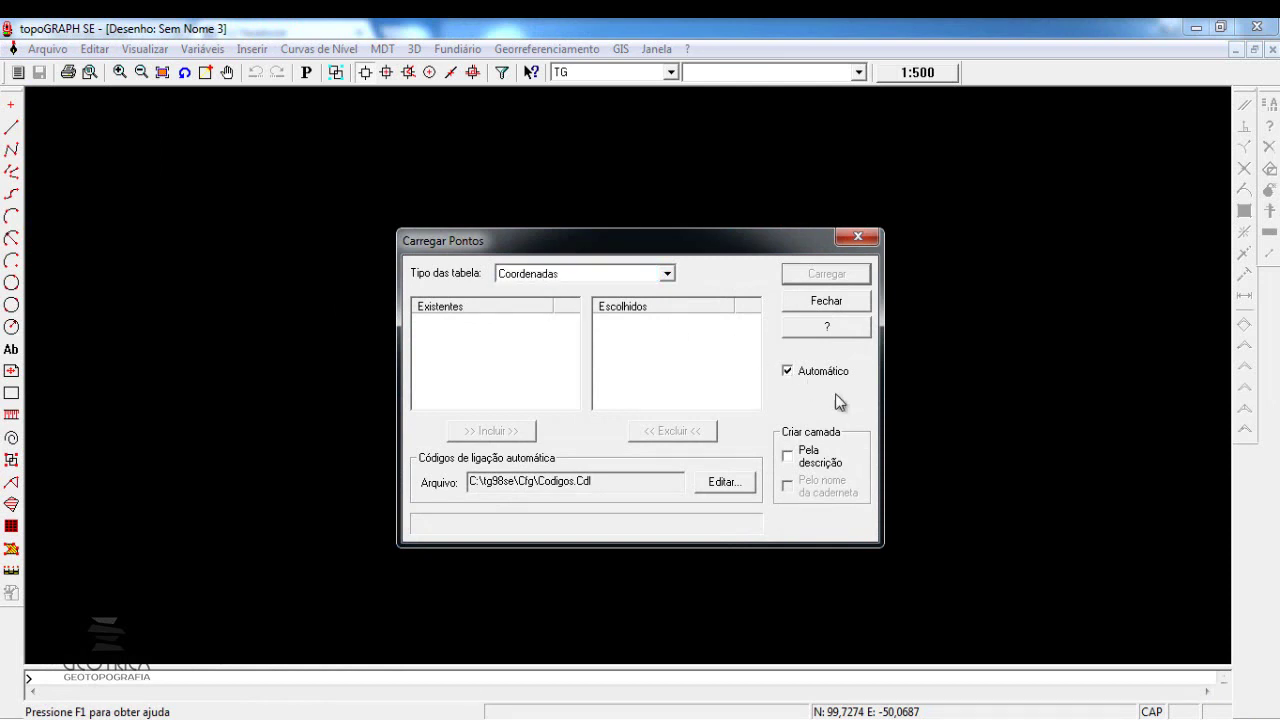
pyautogui.click(534, 273)
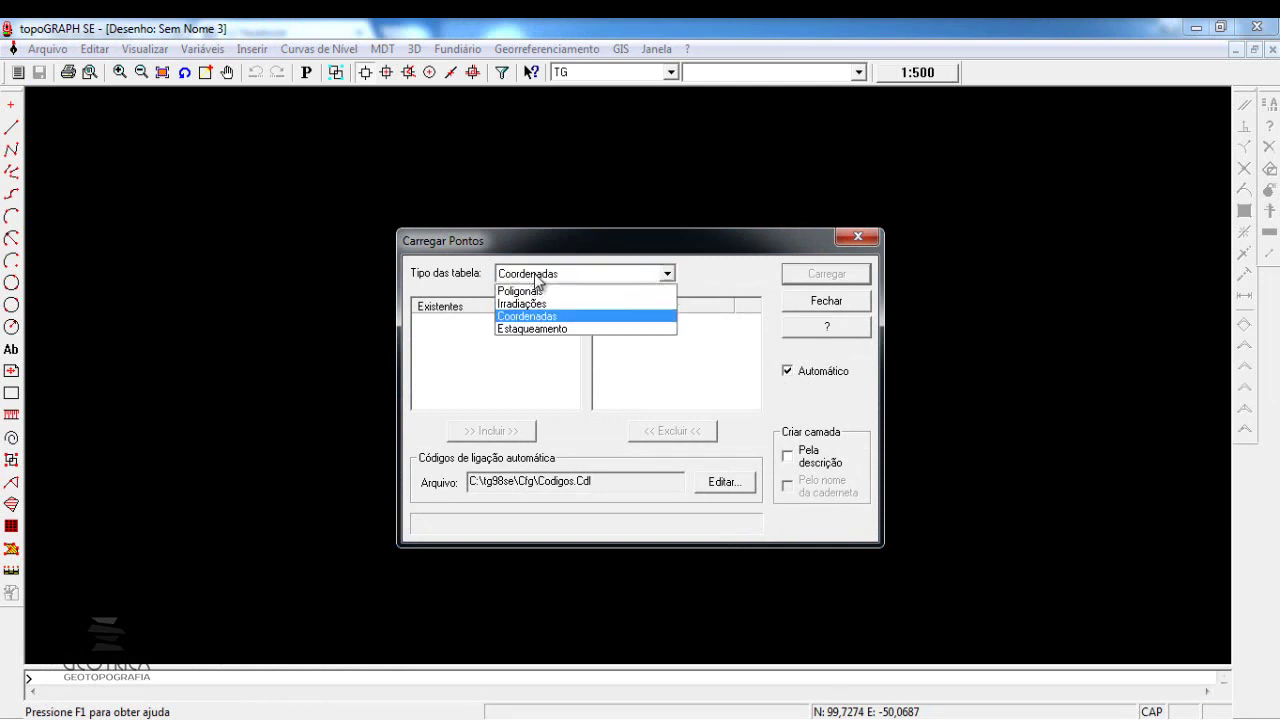
pyautogui.click(534, 291)
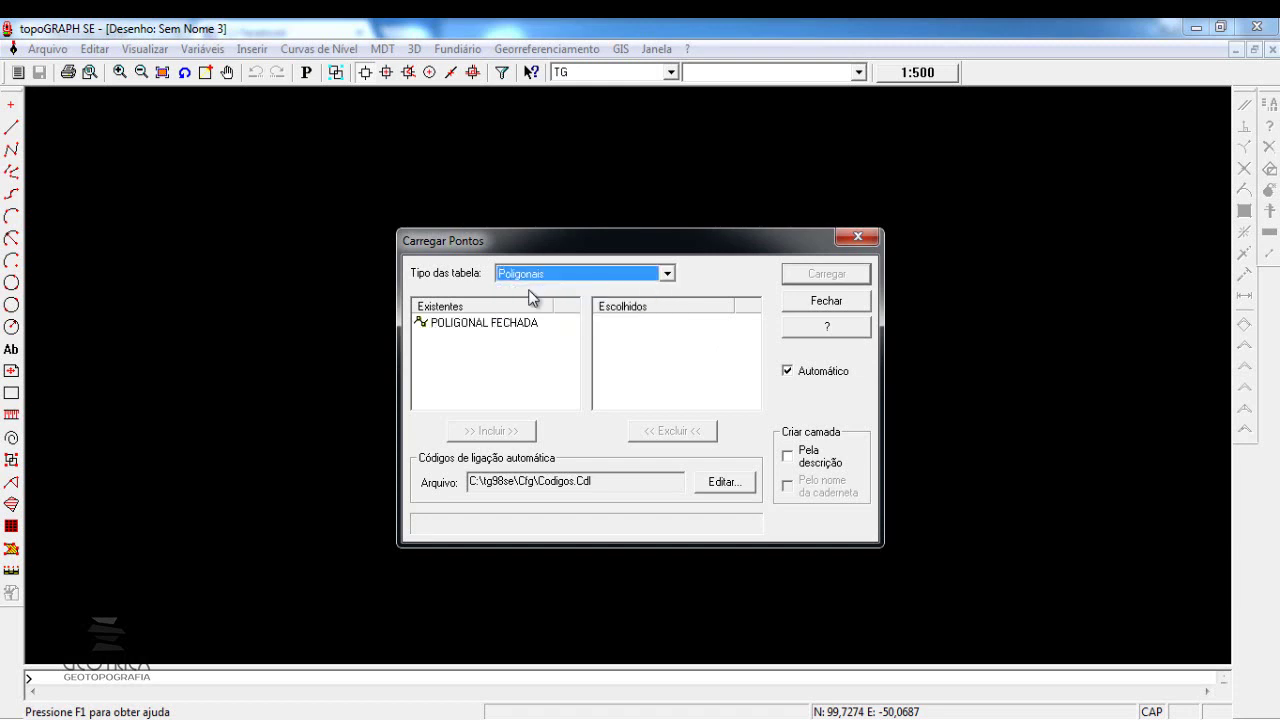
pyautogui.click(536, 275)
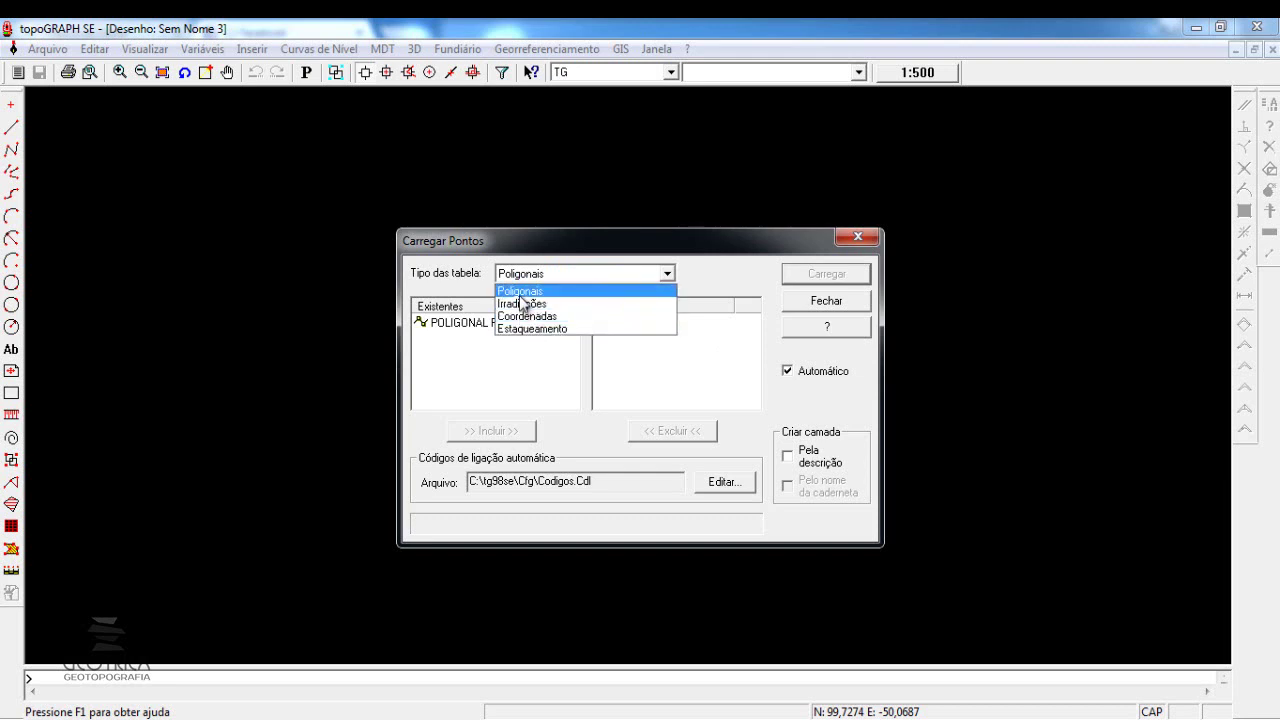
pyautogui.click(476, 290)
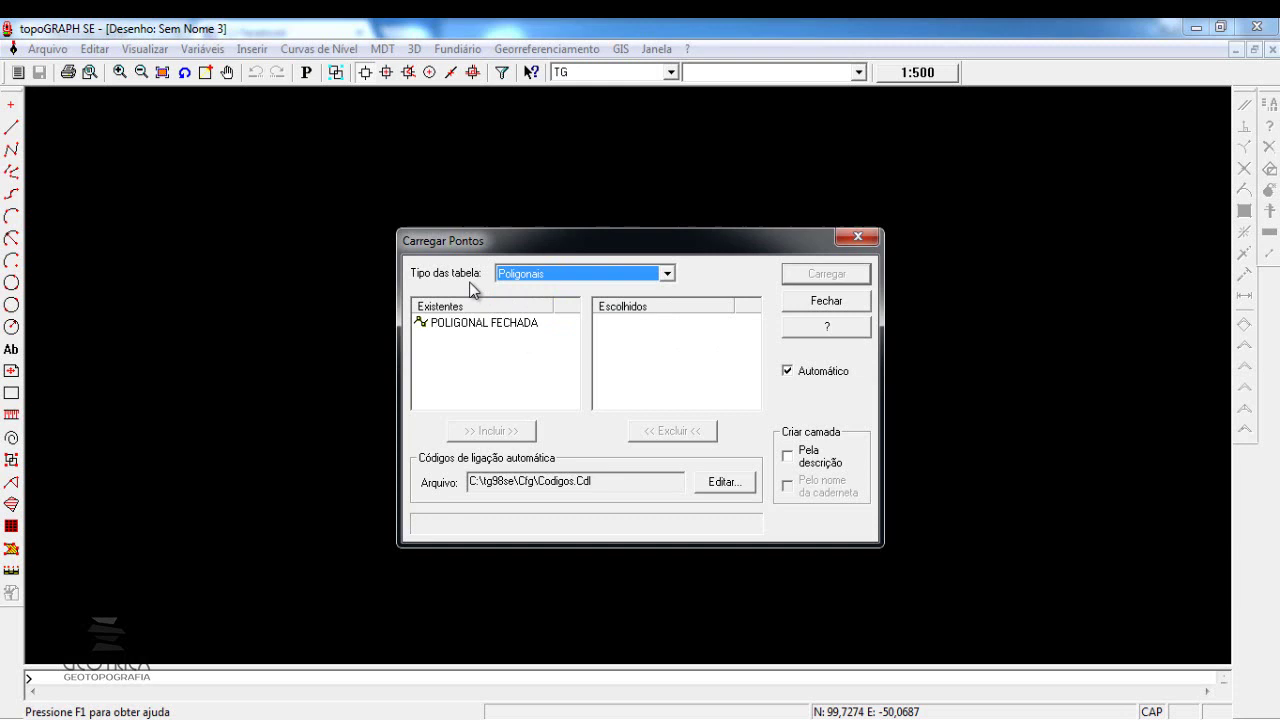
# - Choose the POLIGONAL FECHADA traverse and load its points into the drawing
pyautogui.doubleClick(497, 324)
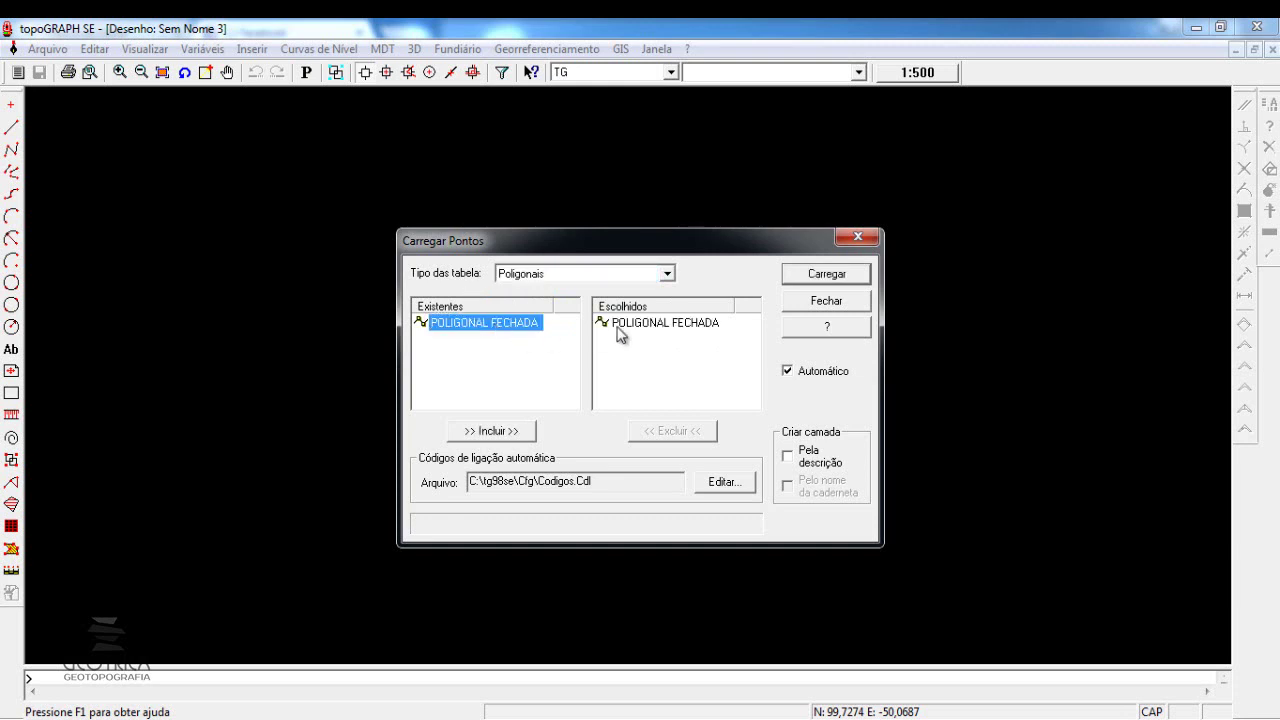
pyautogui.click(826, 274)
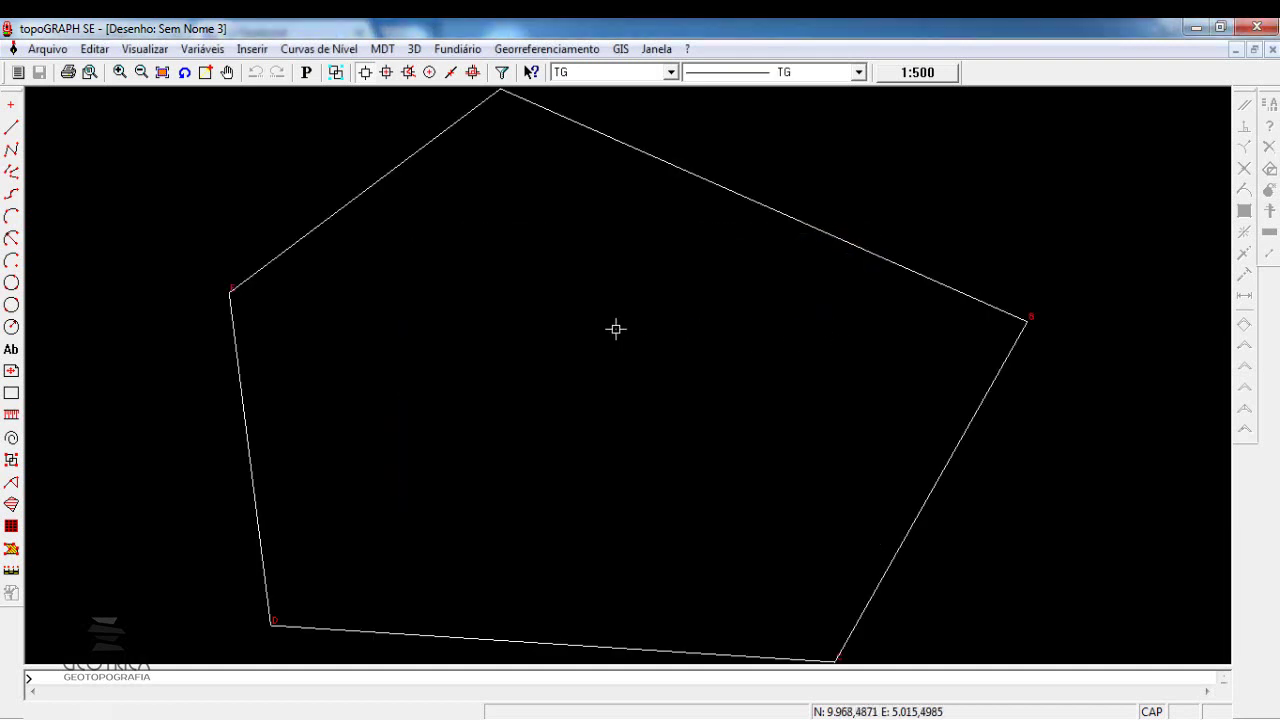
pyautogui.scroll(-1, 615, 327)
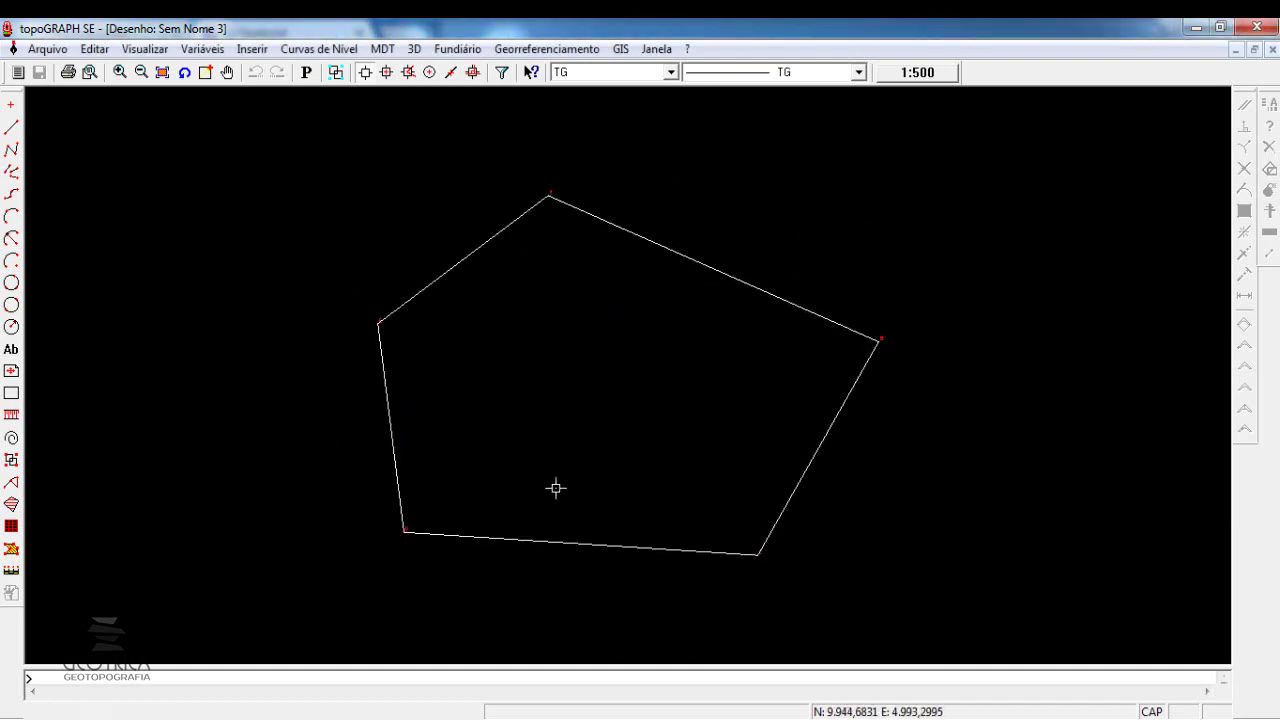